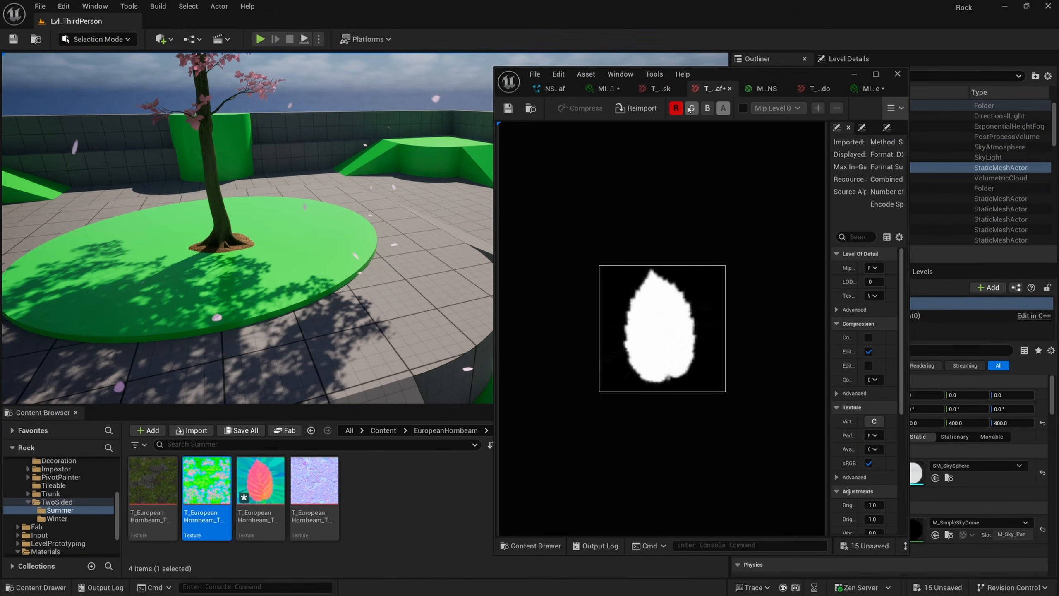
Step: Compare the green and blue colour channels of the single-leaf texture and view the foliage mask texture
left_click(691, 108)
left_click(708, 108)
double_click(206, 484)
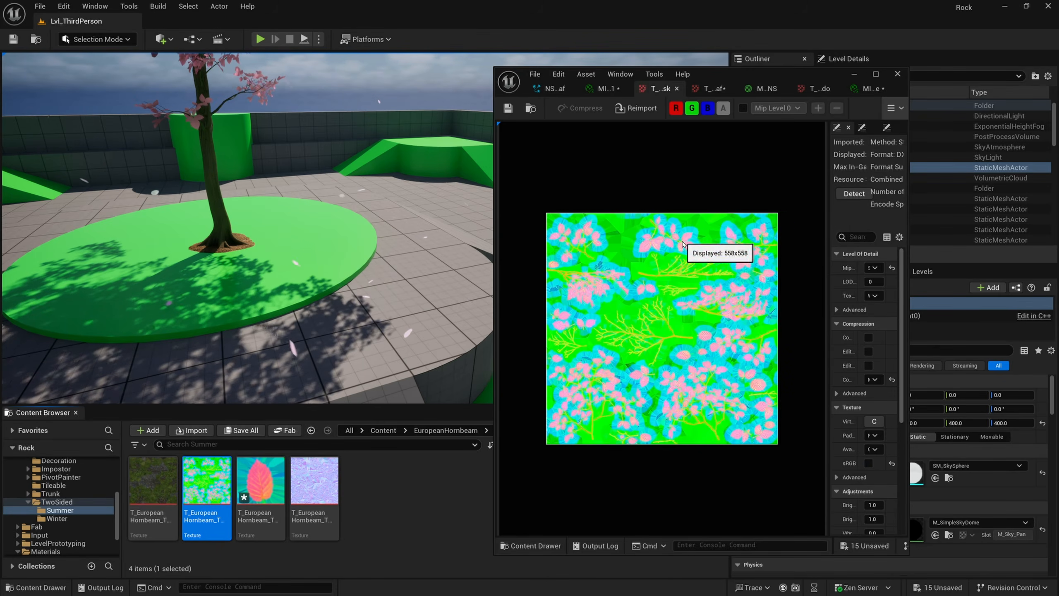
left_click(711, 88)
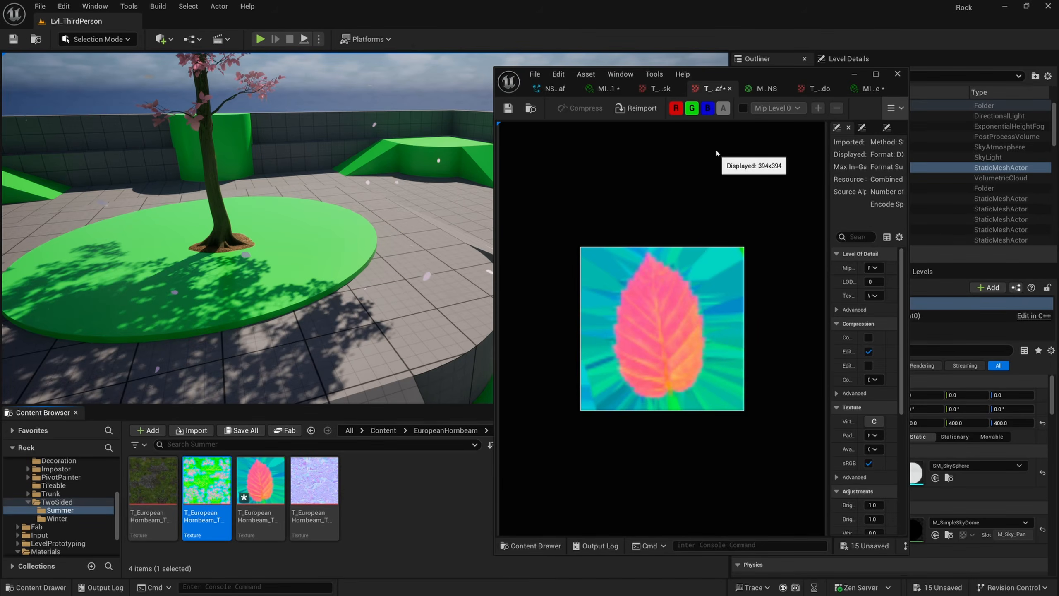
left_click(707, 108)
left_click(691, 108)
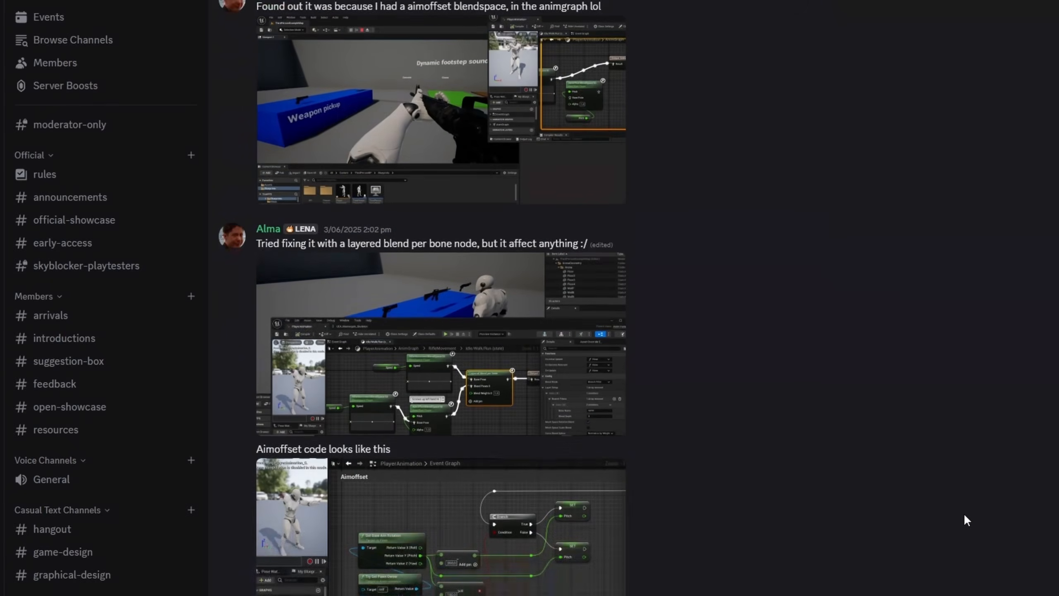
Step: Switch to Discord and browse the server's messages, including the introductions and hangout channels
scroll(966, 516, "down", 20)
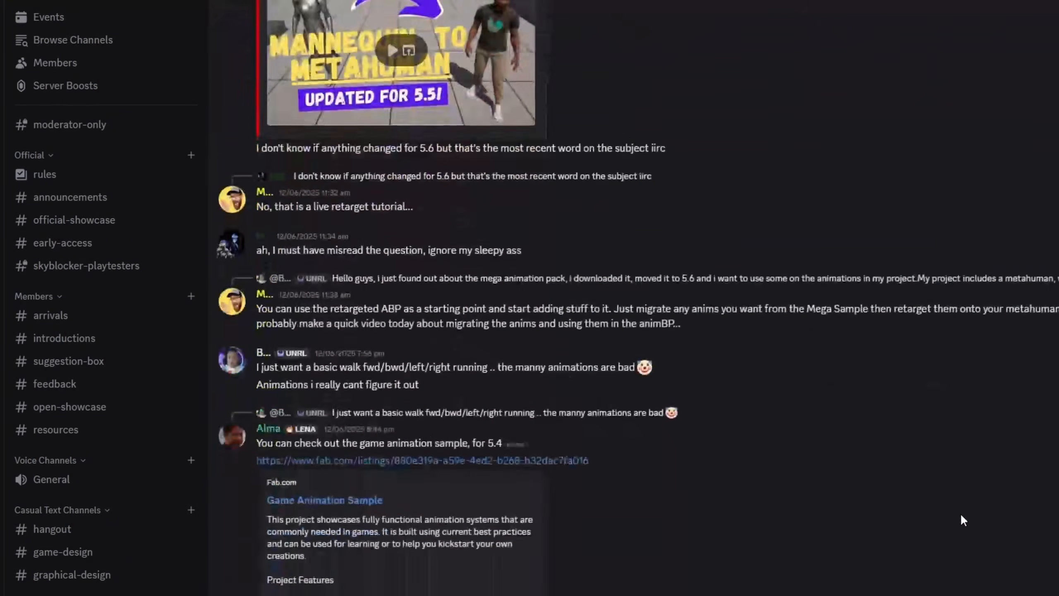
left_click(64, 338)
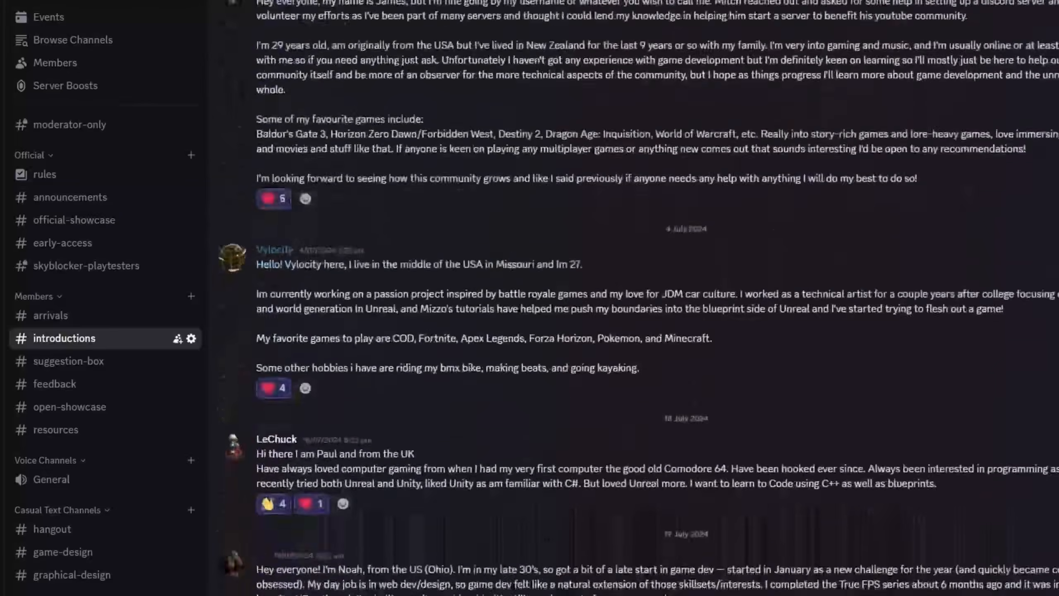
scroll(655, 298, "down", 20)
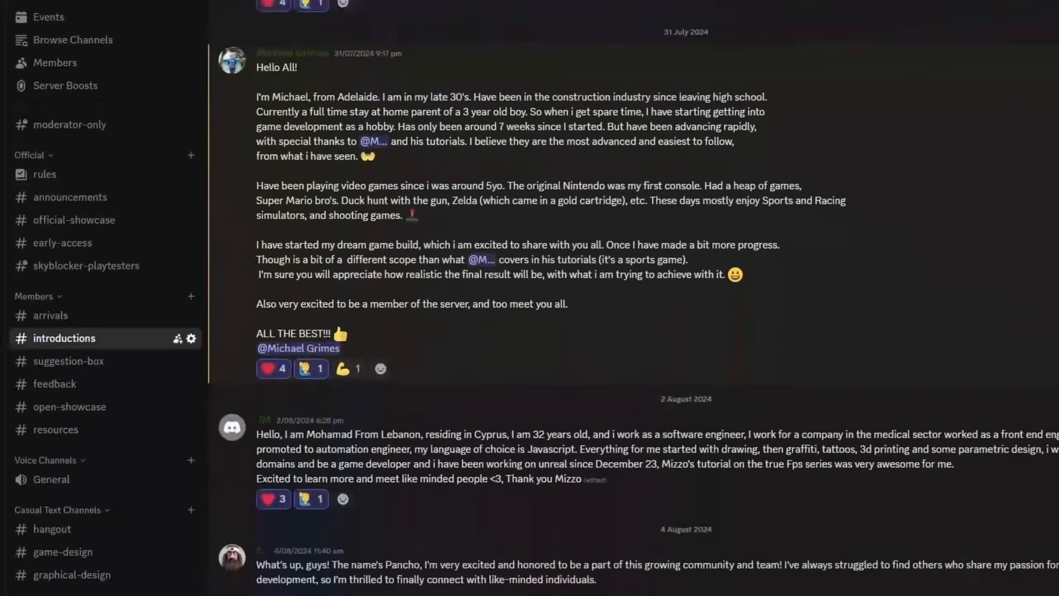
scroll(568, 411, "down", 20)
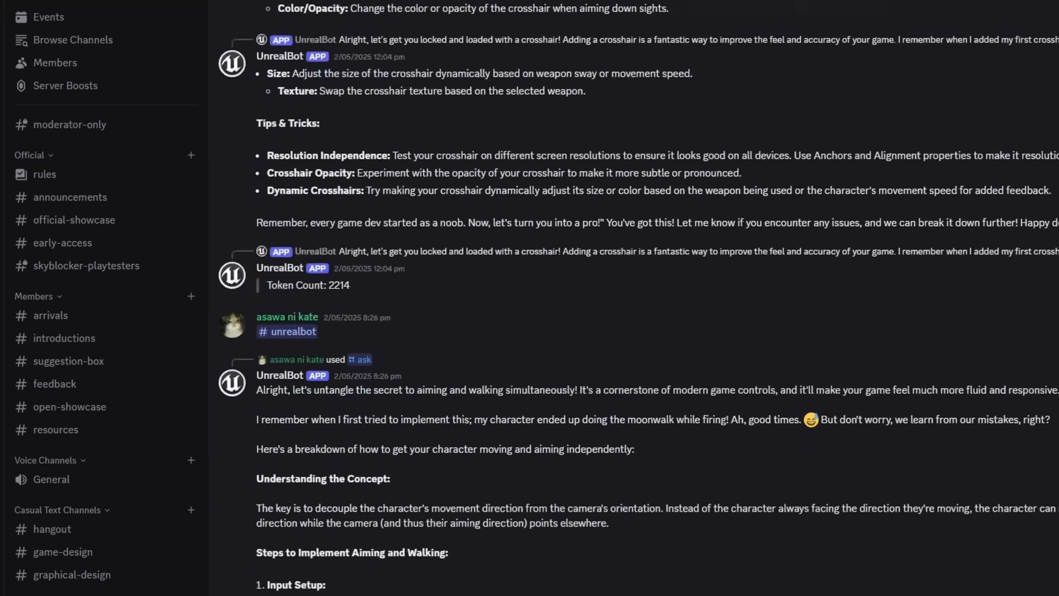
scroll(638, 298, "down", 8)
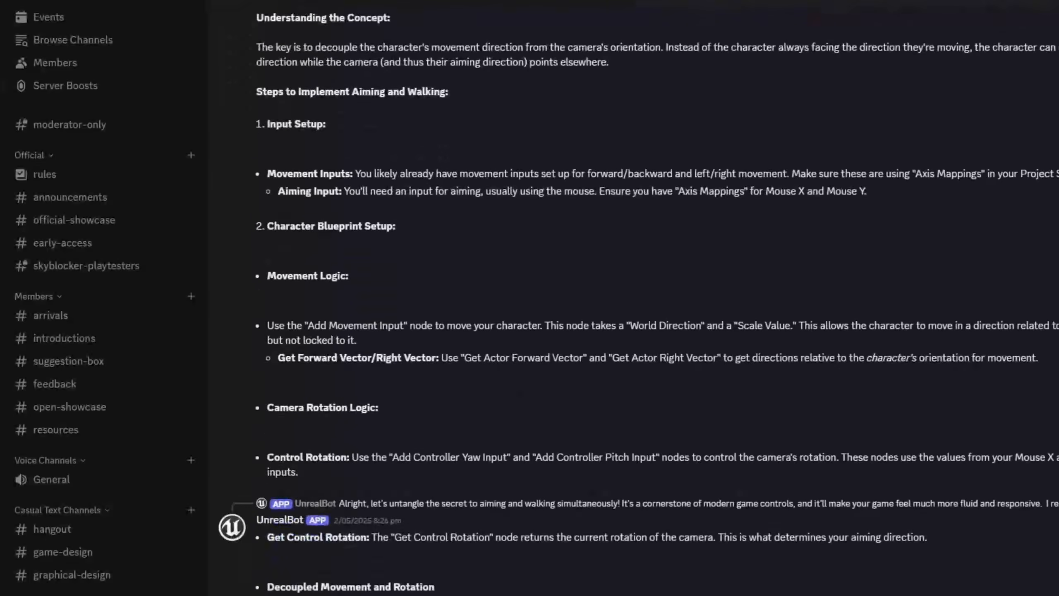
scroll(638, 298, "down", 15)
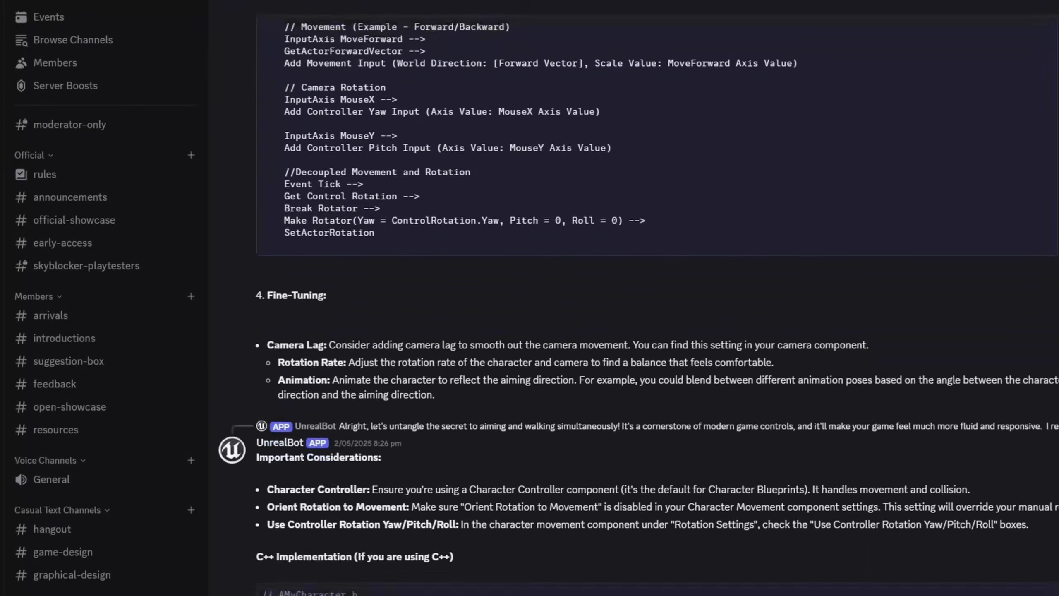
scroll(638, 298, "down", 5)
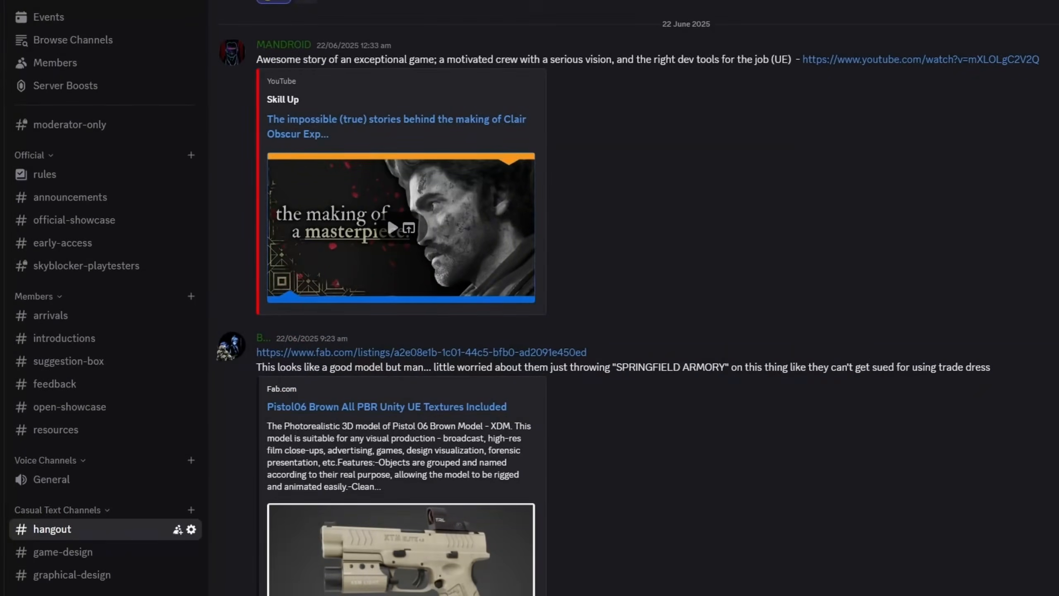
scroll(638, 298, "down", 15)
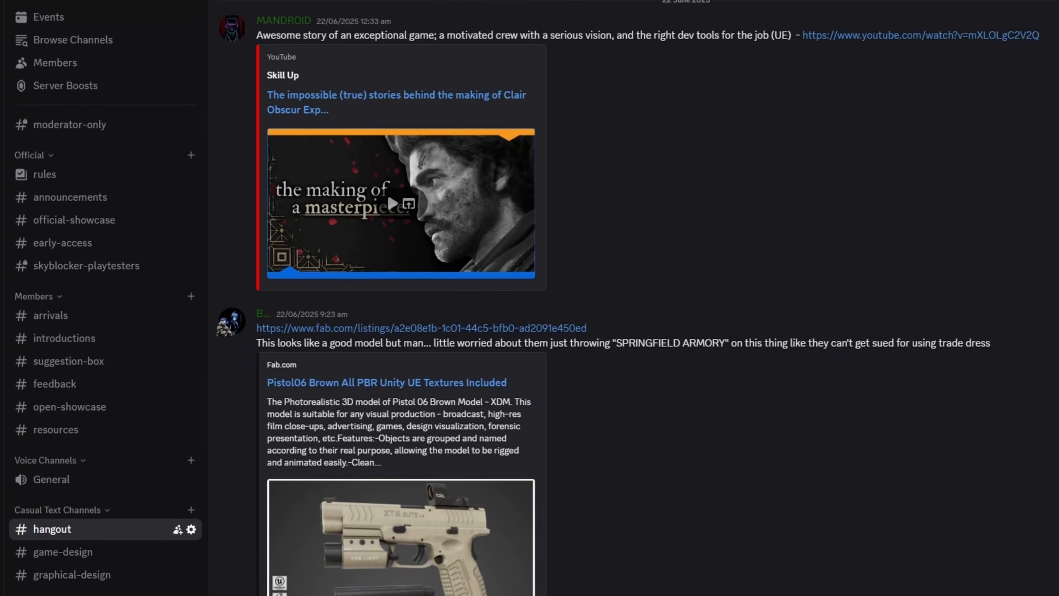
scroll(638, 298, "down", 15)
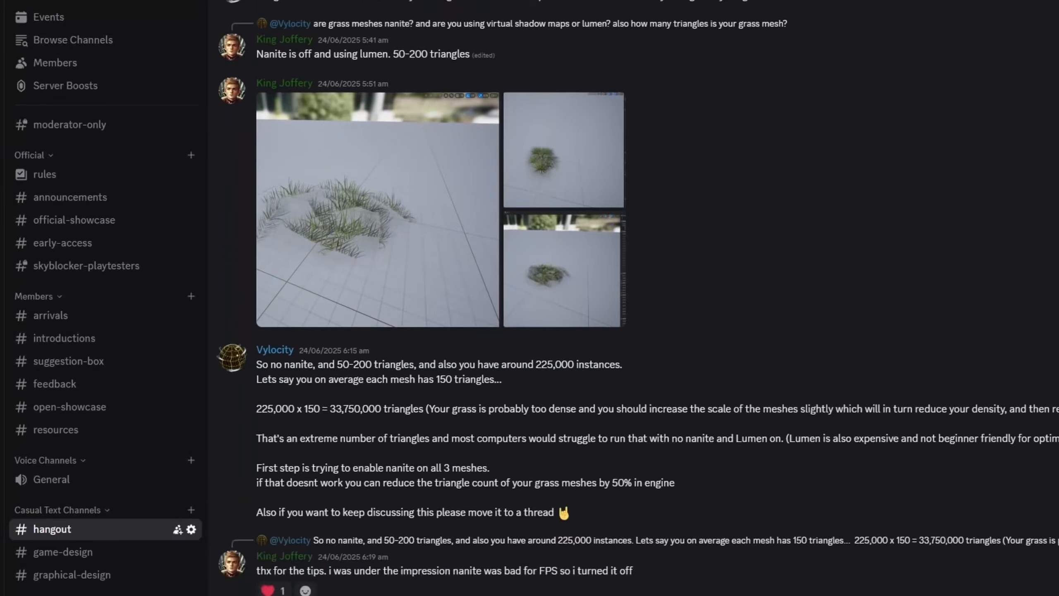
scroll(638, 298, "down", 12)
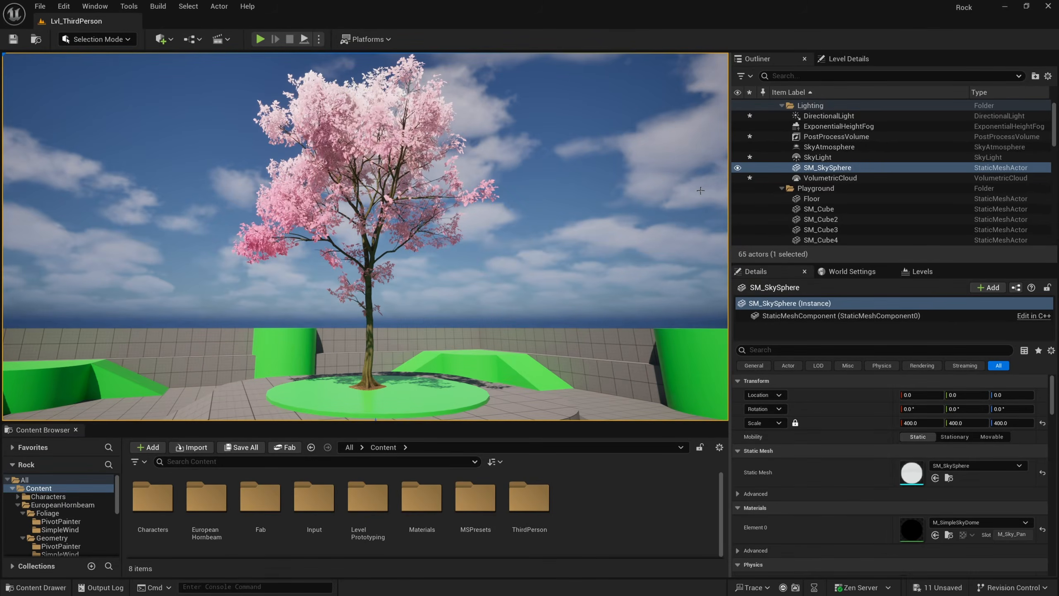
Step: Create a folder named Niagara in the Content folder and open it
right_click(580, 509)
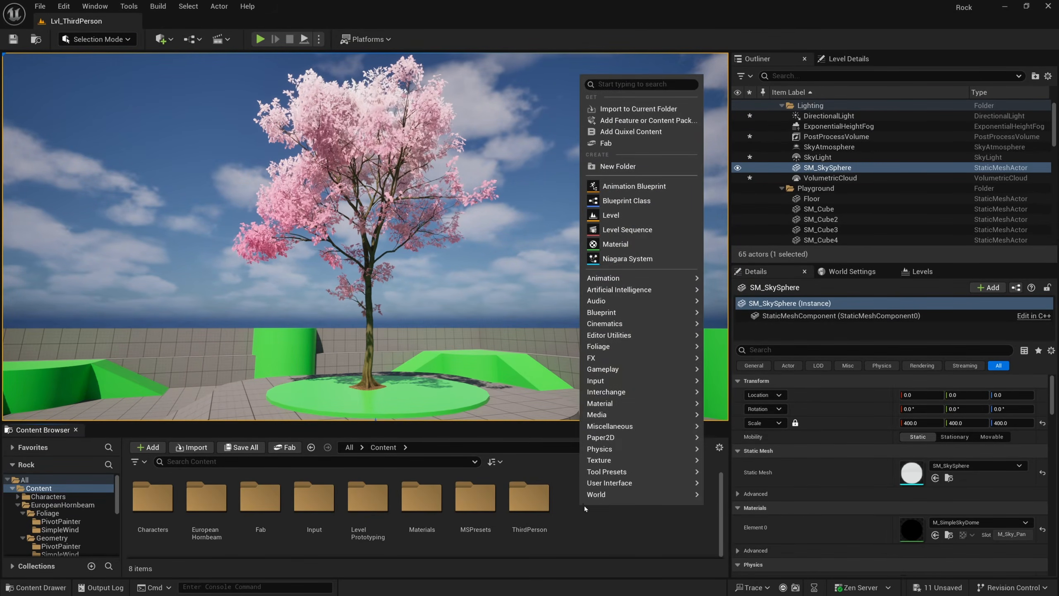
left_click(640, 167)
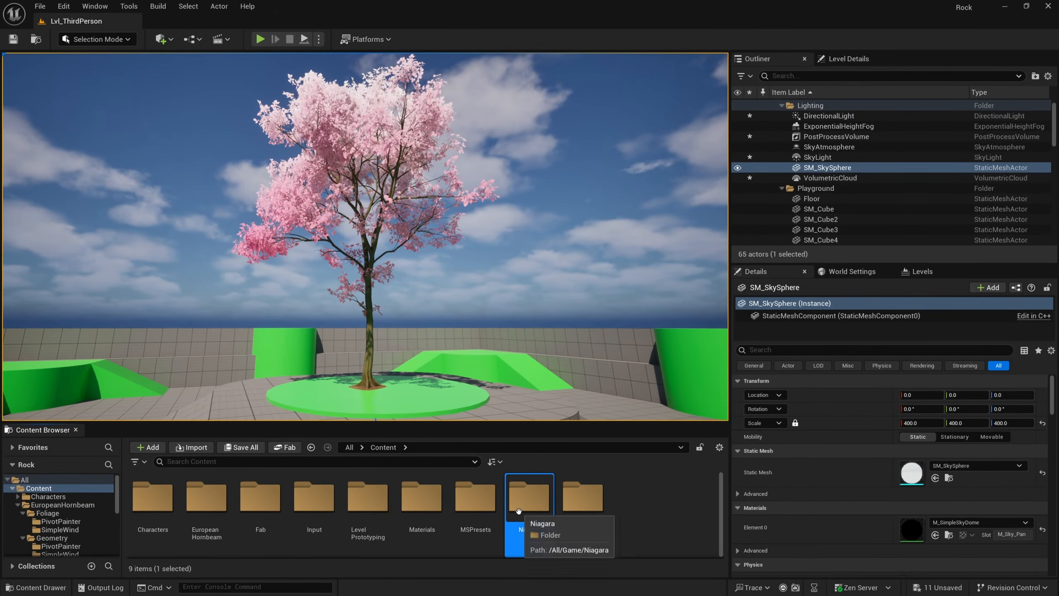
double_click(530, 496)
Step: Create a Niagara system from the BlowingParticles template and name it NS_Leaf
right_click(224, 508)
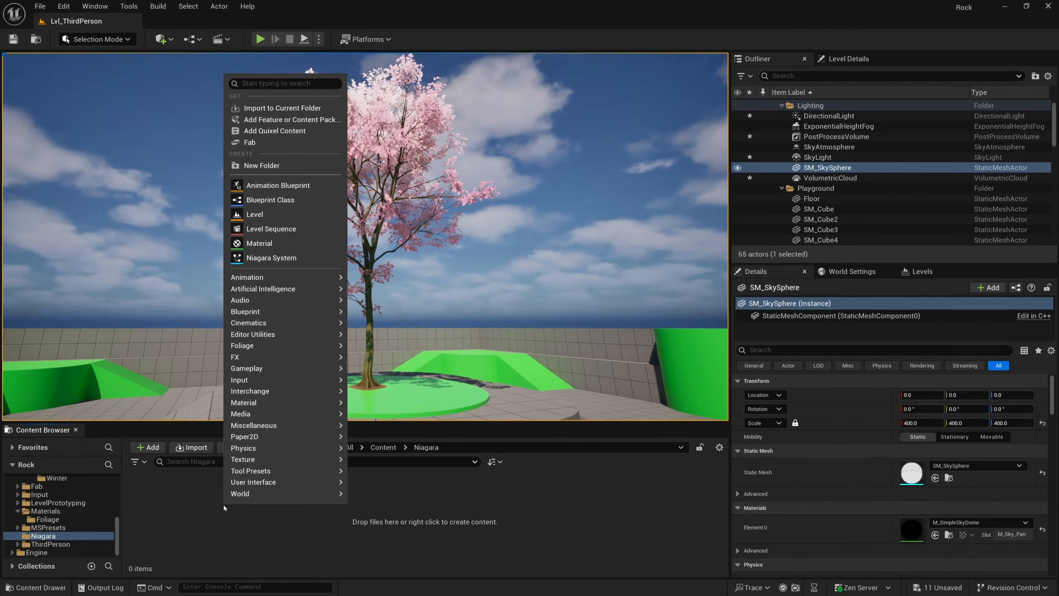
left_click(285, 258)
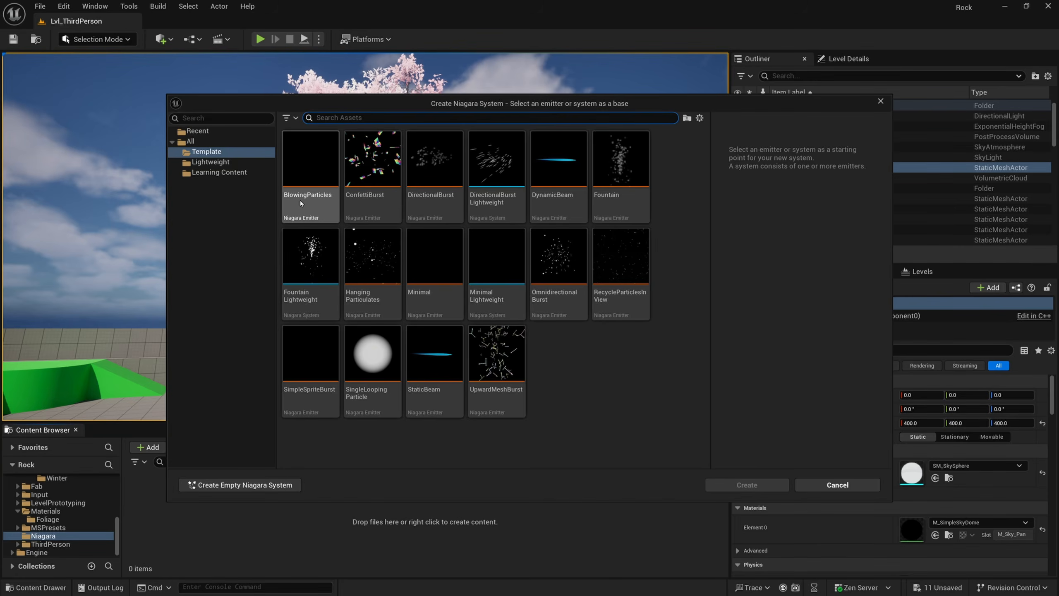
left_click(317, 166)
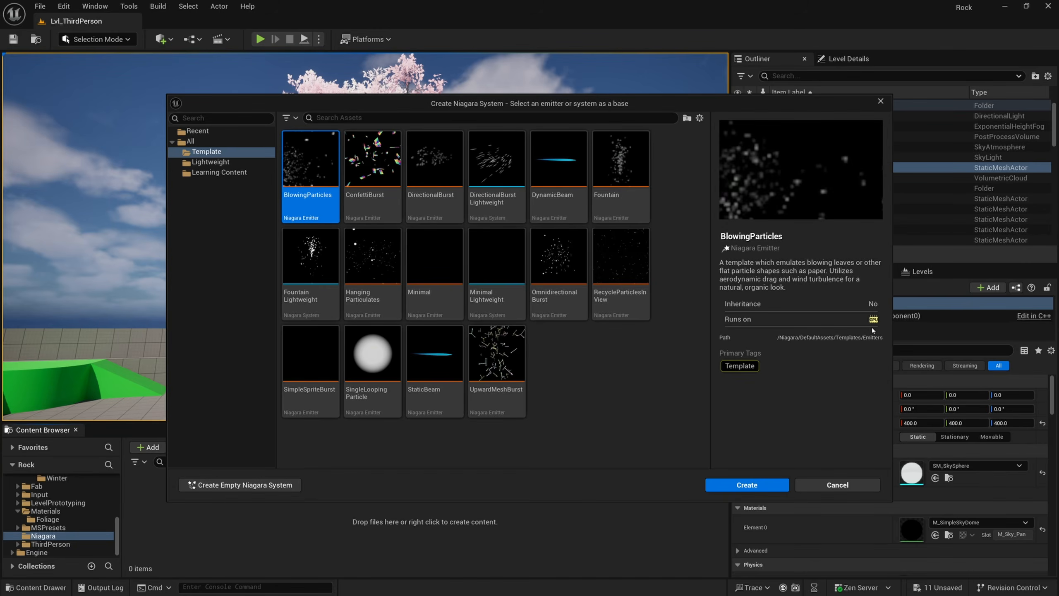
left_click(621, 179)
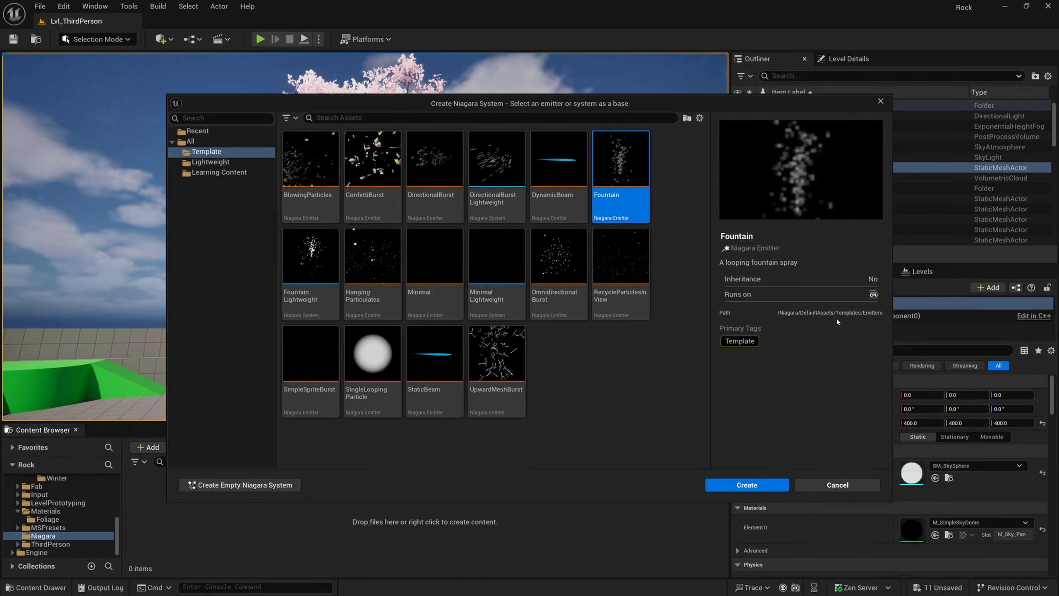
left_click(311, 167)
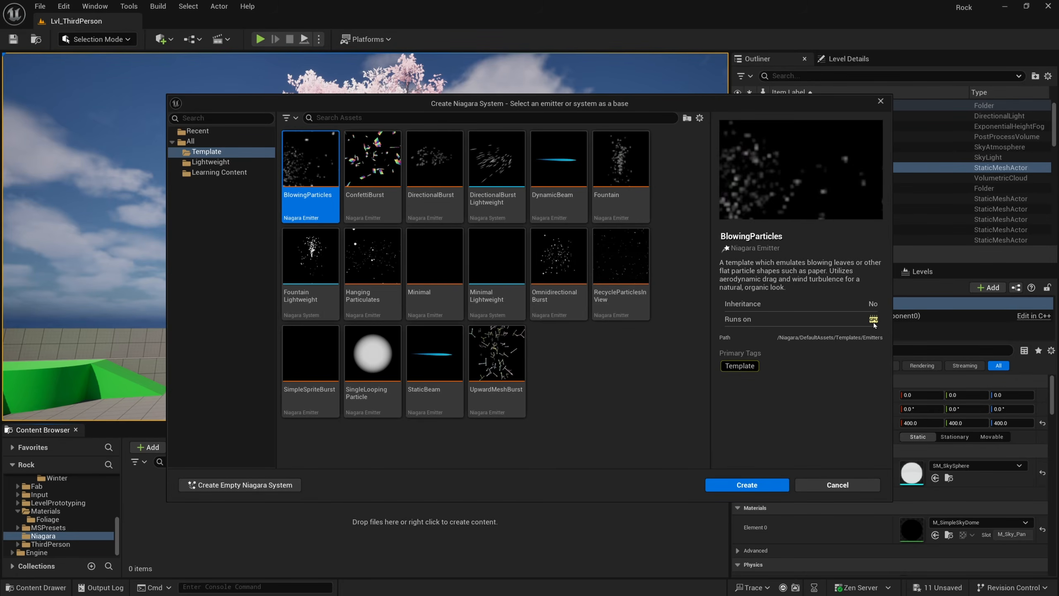
left_click(757, 486)
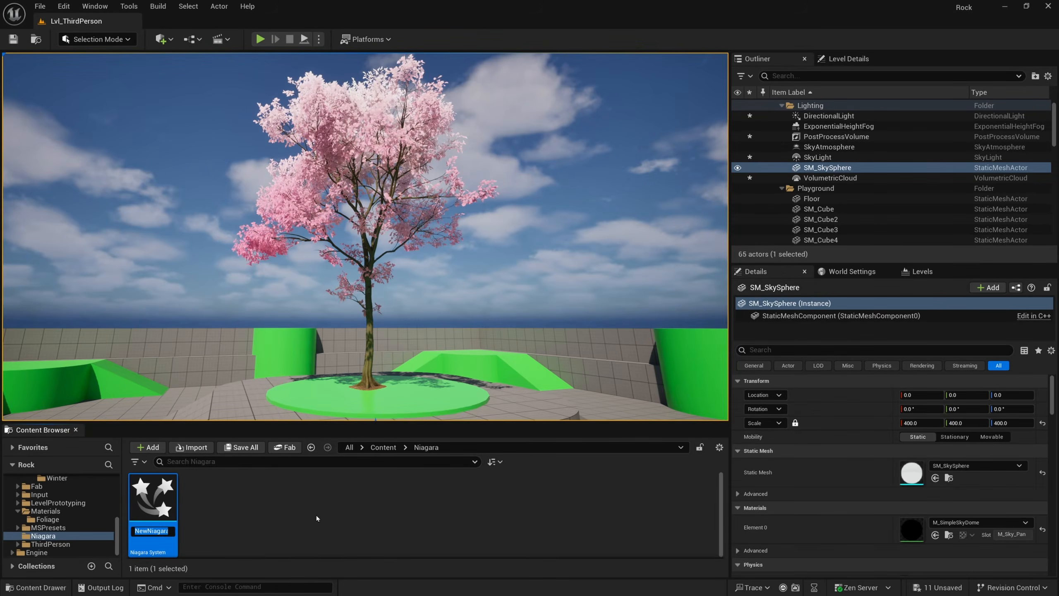
type("NS_Leaf")
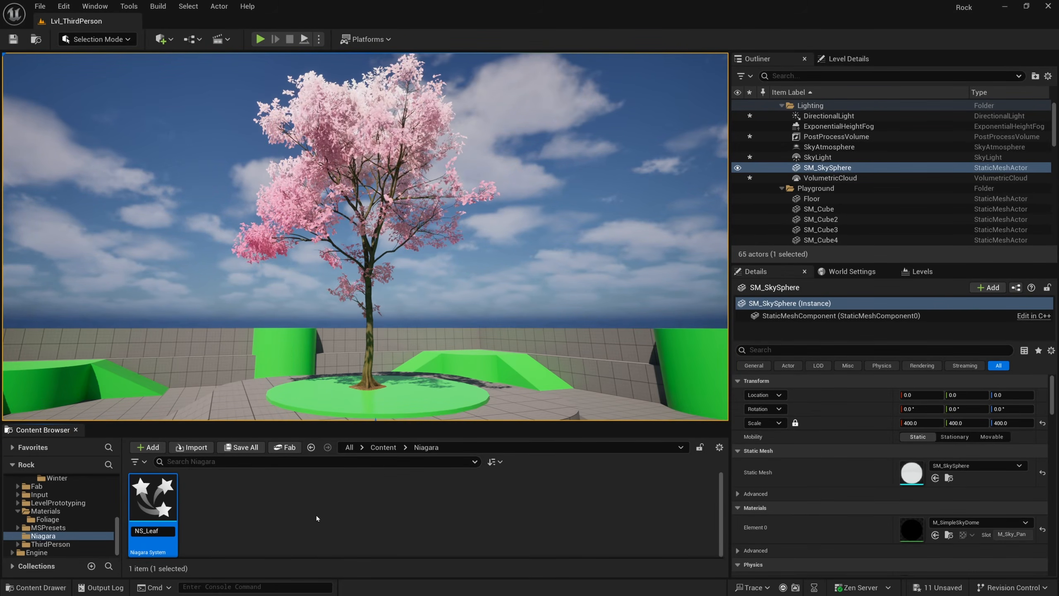
key("Return")
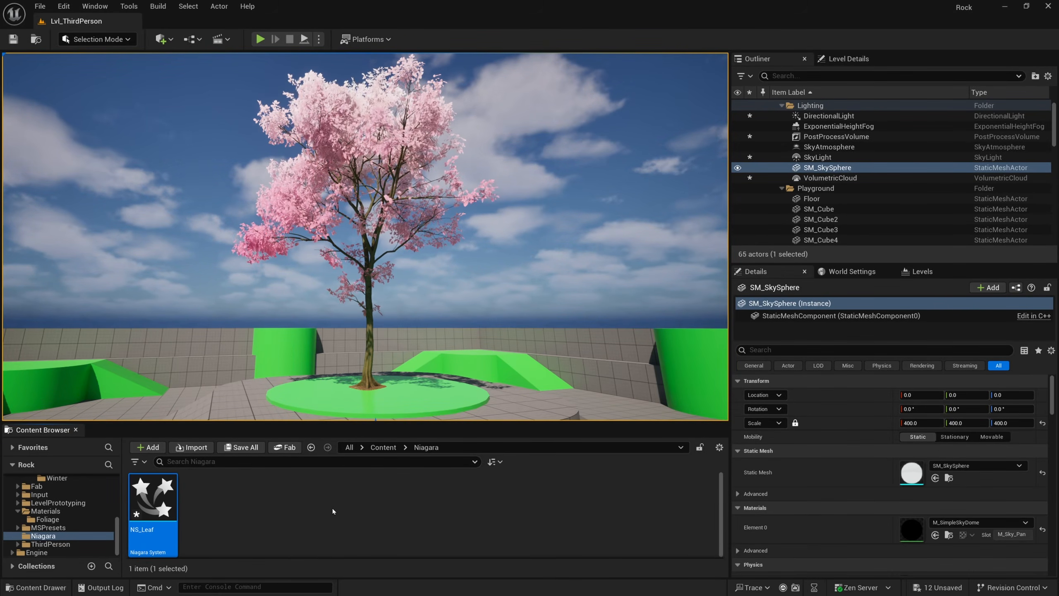
Step: Place NS_Leaf in the level at the tree trunk, raised to location 20, 10, 350, and check the particles around it
left_click_drag(153, 499, 367, 338)
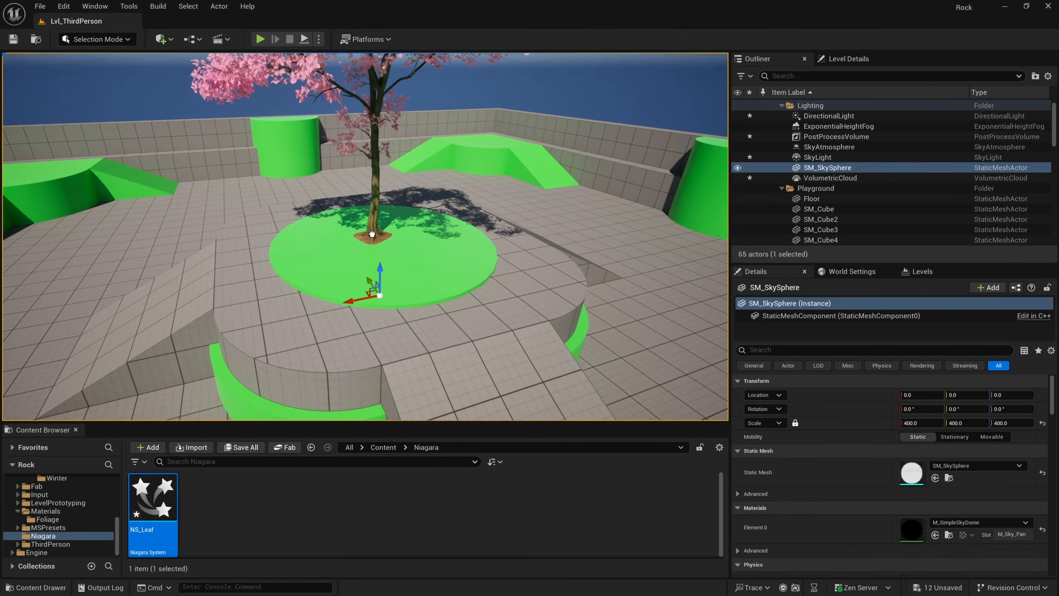
left_click_drag(372, 234, 373, 235)
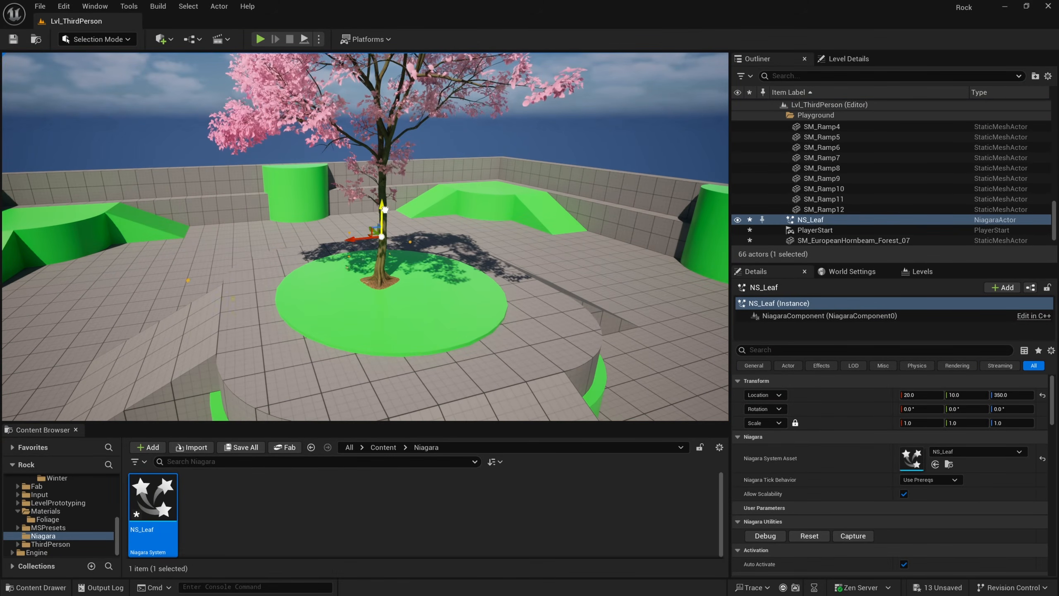
left_click(646, 116)
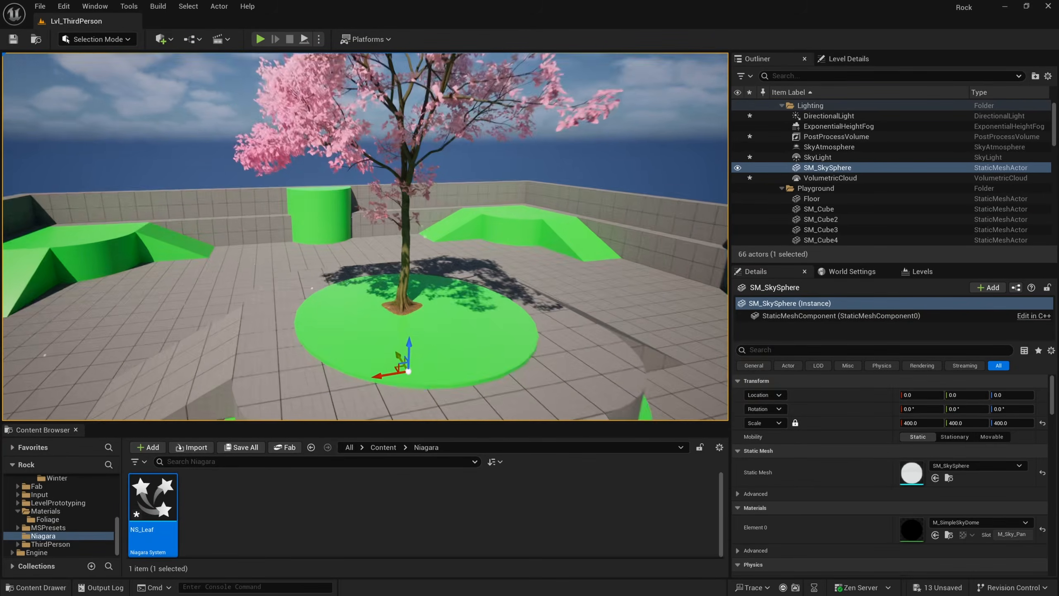
right_click_drag(523, 154, 523, 154)
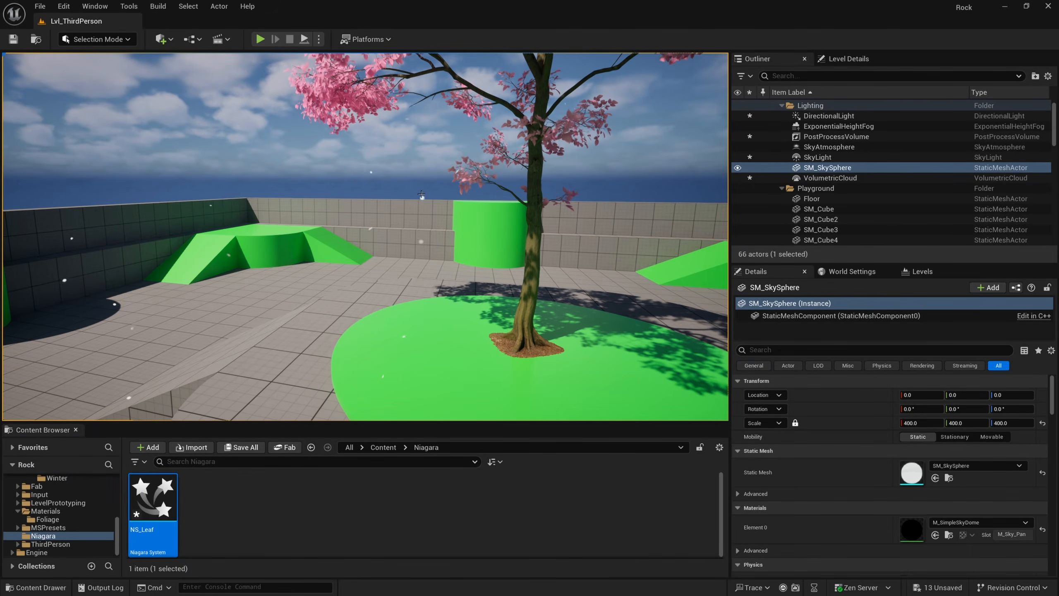
mouse_move(441, 237)
right_mouse_down()
mouse_move(450, 238)
mouse_move(429, 239)
right_mouse_up()
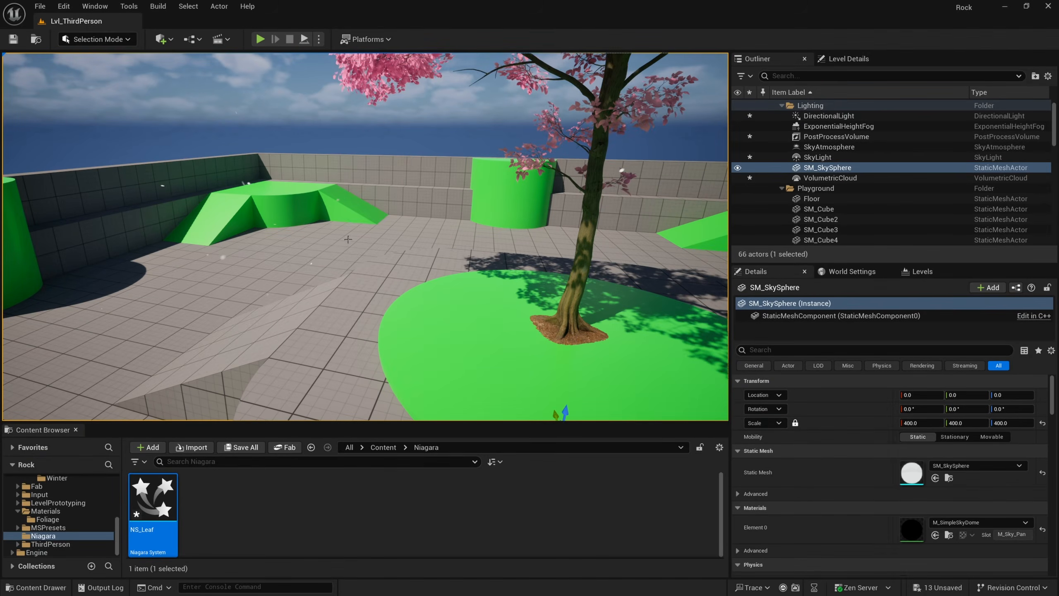
right_click_drag(408, 232, 352, 263)
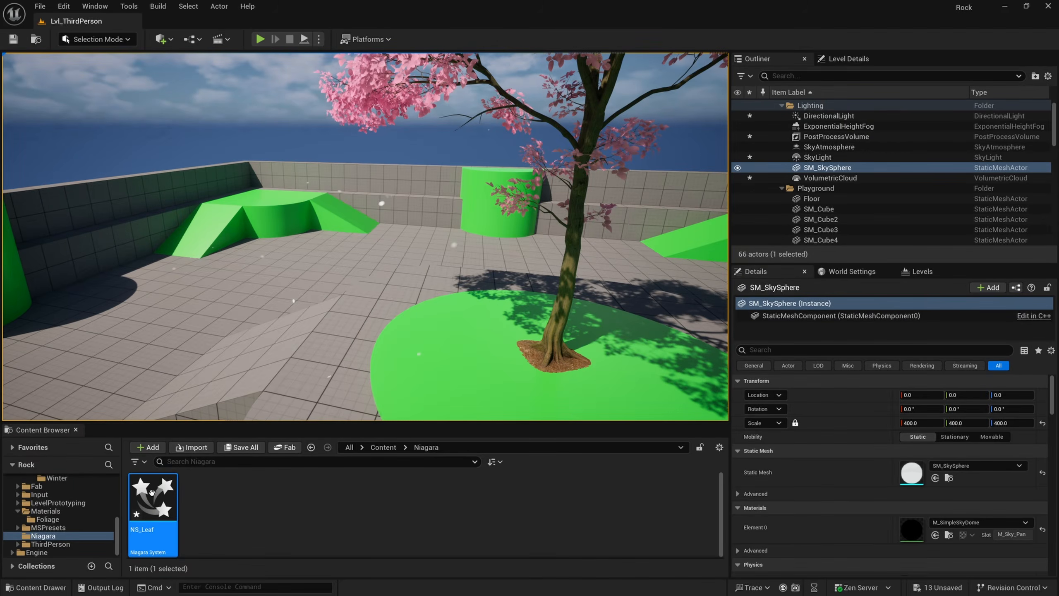
Step: Open the NS_Leaf system for editing, enlarge the System Overview, and show the NS_Leaf system node's properties
double_click(151, 495)
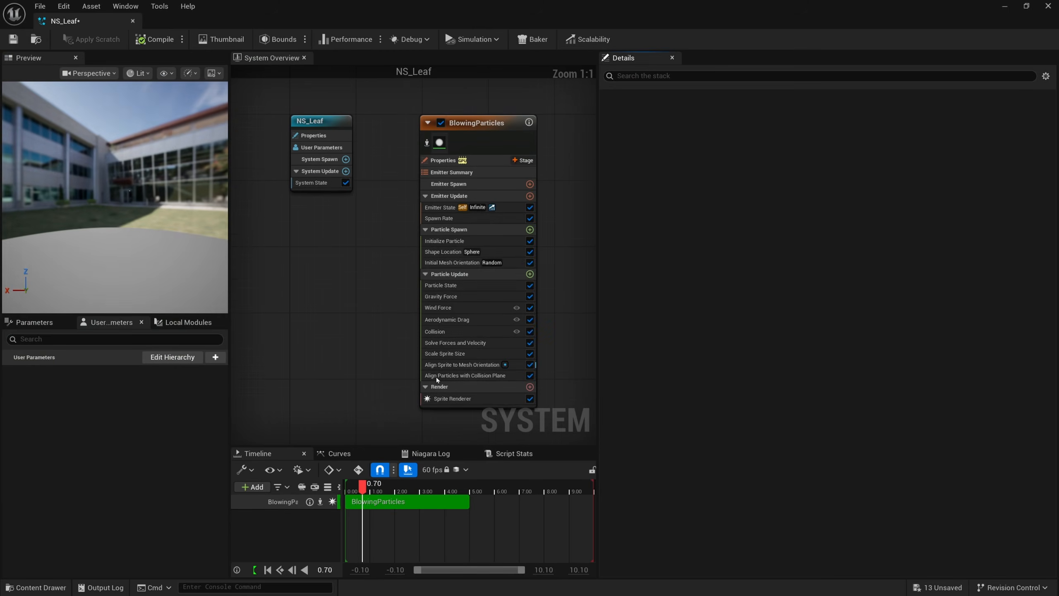
left_click_drag(599, 208, 710, 208)
right_click_drag(411, 168, 415, 192)
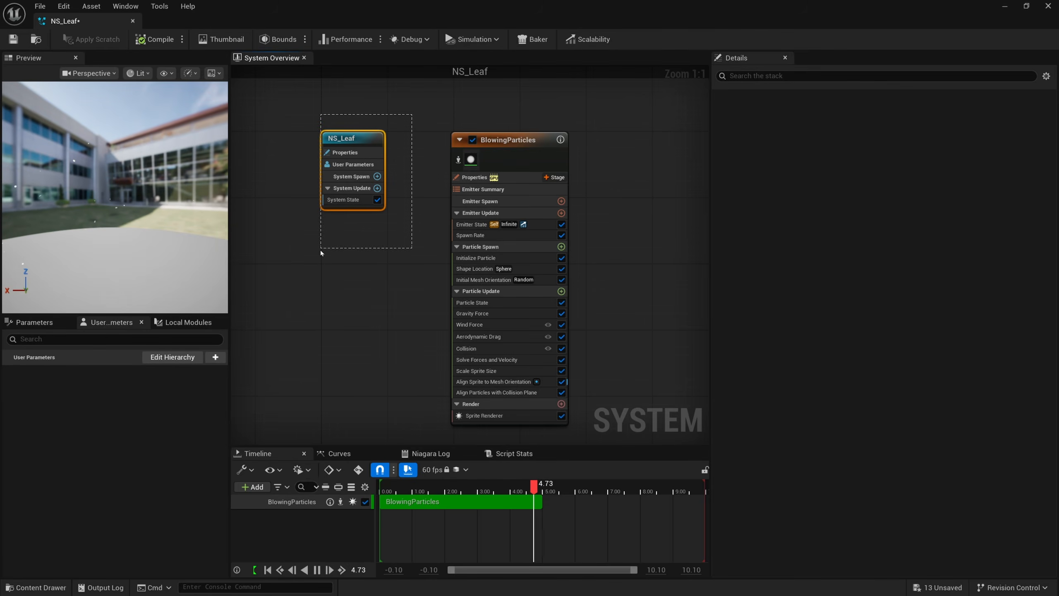
left_click_drag(320, 252, 321, 250)
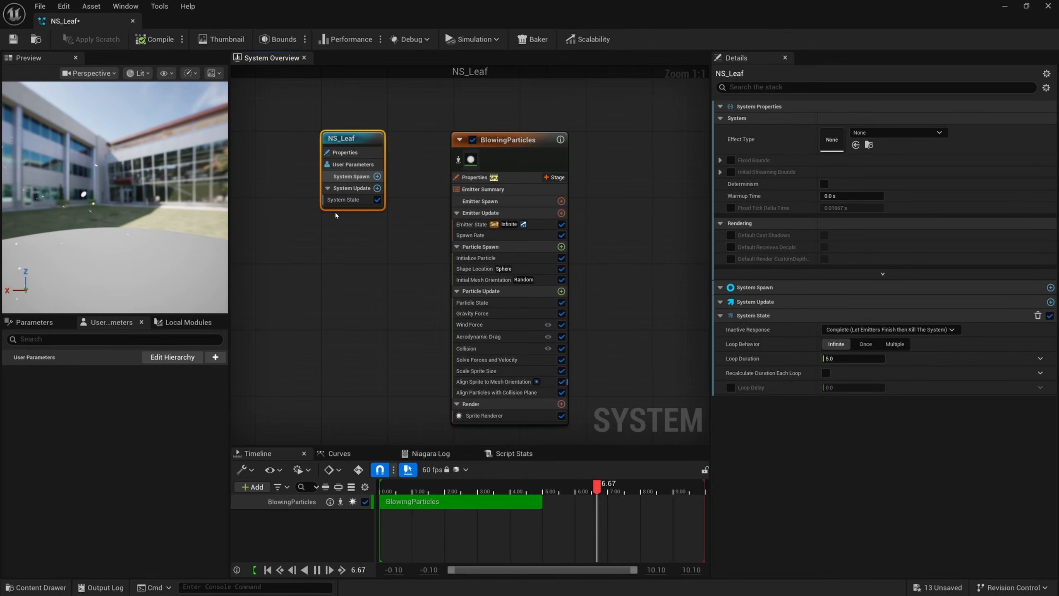
Step: Select the BlowingParticles emitter node and examine its module stack and settings
right_click_drag(423, 200, 379, 184)
left_click_drag(559, 106, 495, 214)
left_click_drag(449, 395, 441, 432)
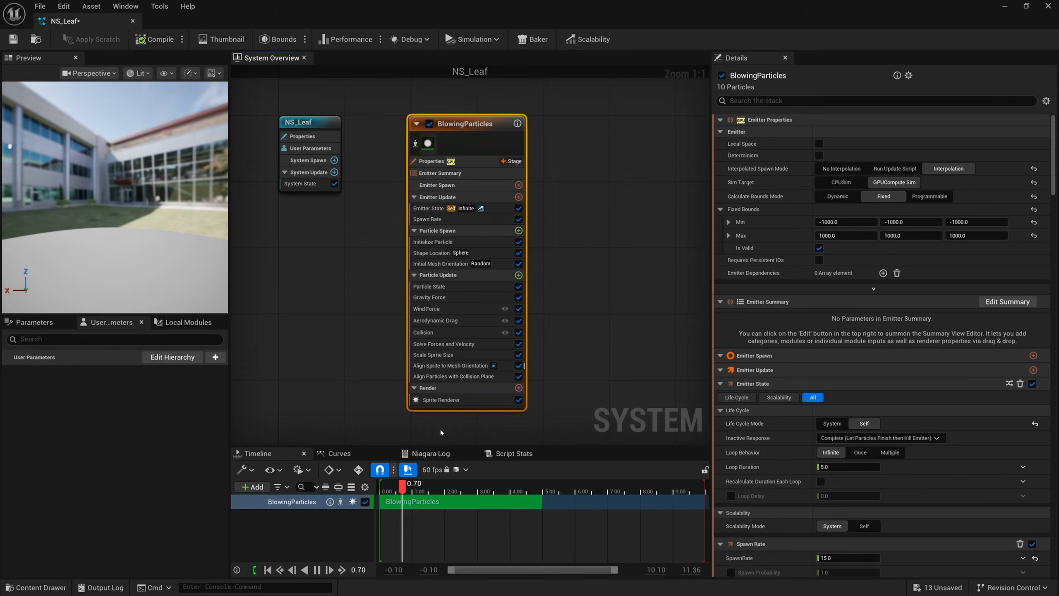
mouse_move(488, 236)
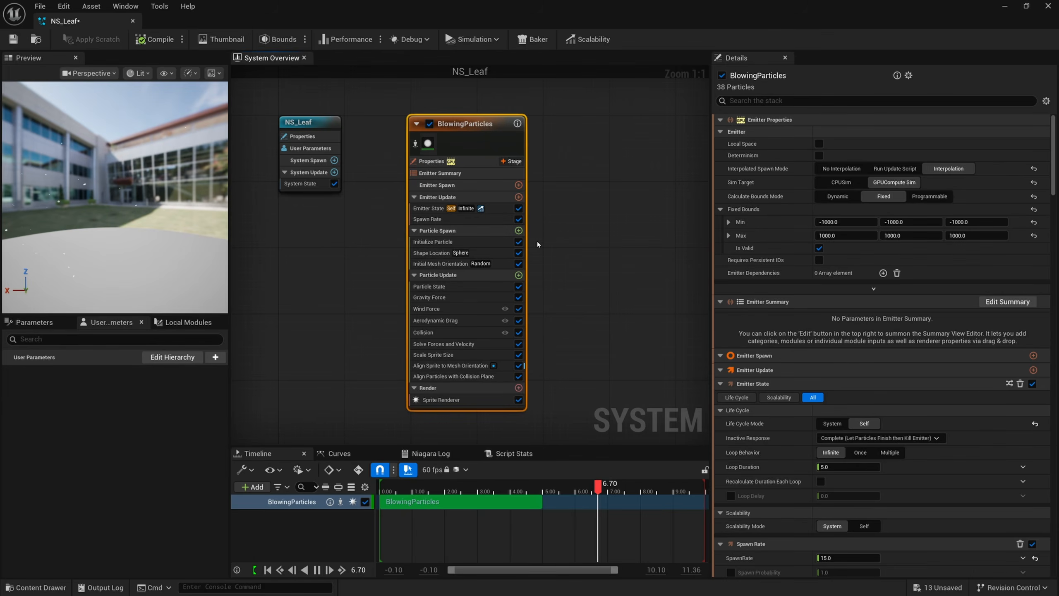
right_click_drag(539, 244, 516, 235)
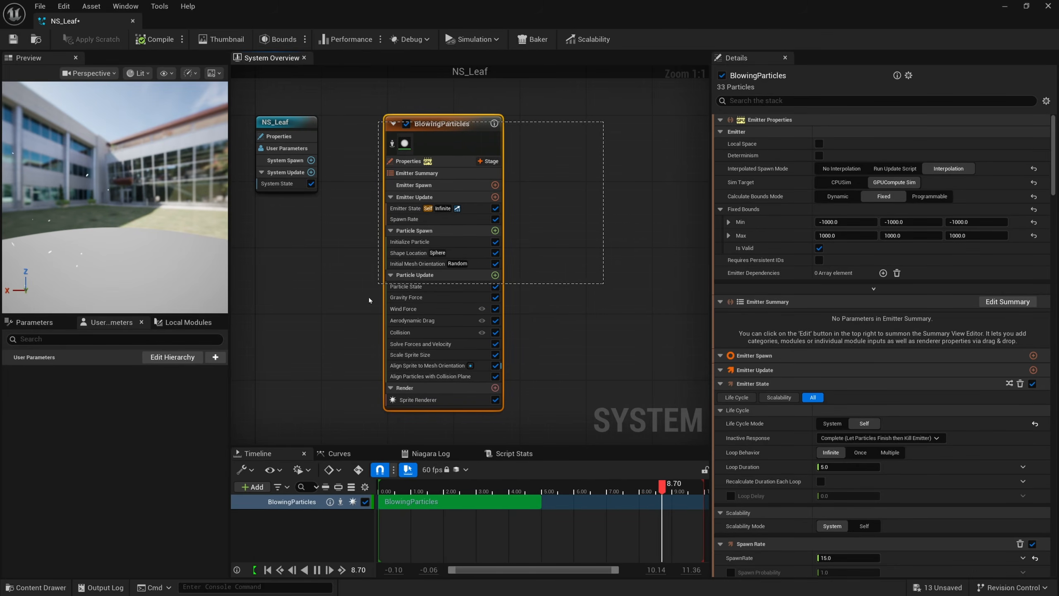
Step: Review the emitter's stack down to the Sprite Renderer, viewing Wind Force alone and the Initialize Particle settings
left_click_drag(1056, 141, 1057, 514)
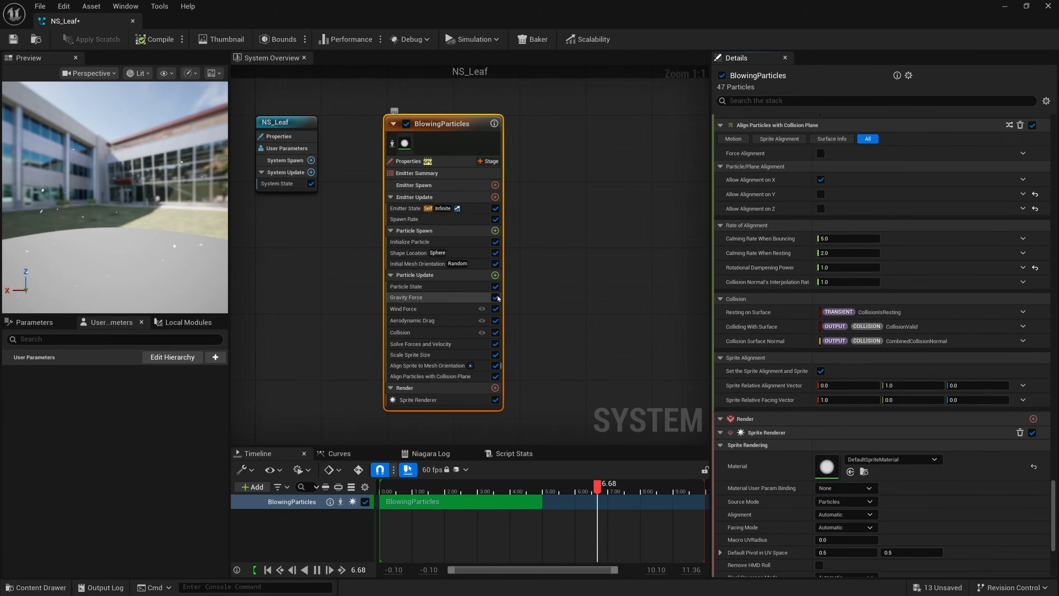
left_click(401, 309)
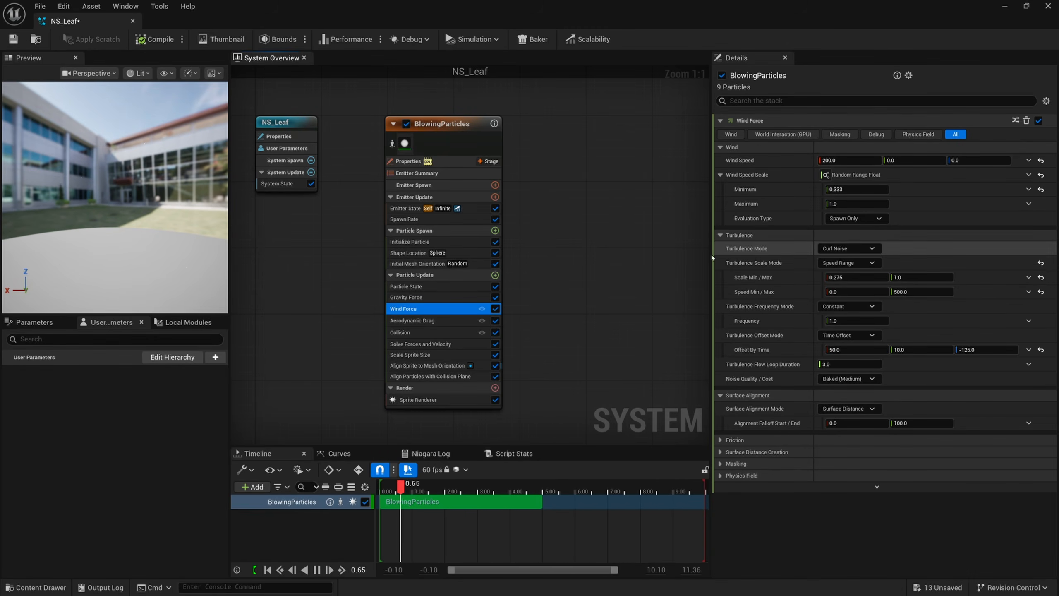
left_click(445, 134)
scroll(1056, 211, "down", 10)
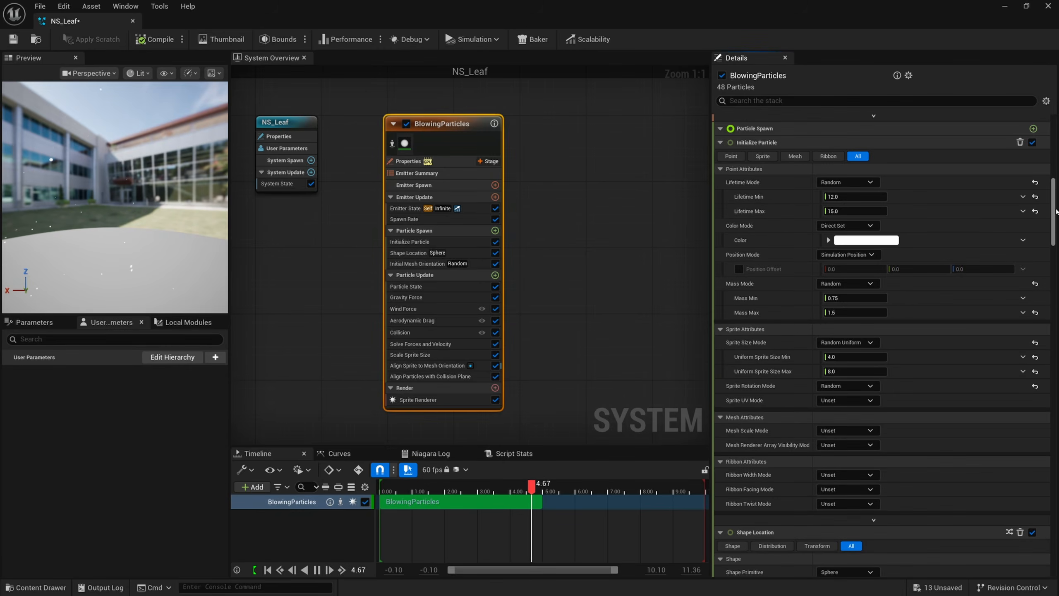
left_click_drag(1057, 210, 1057, 305)
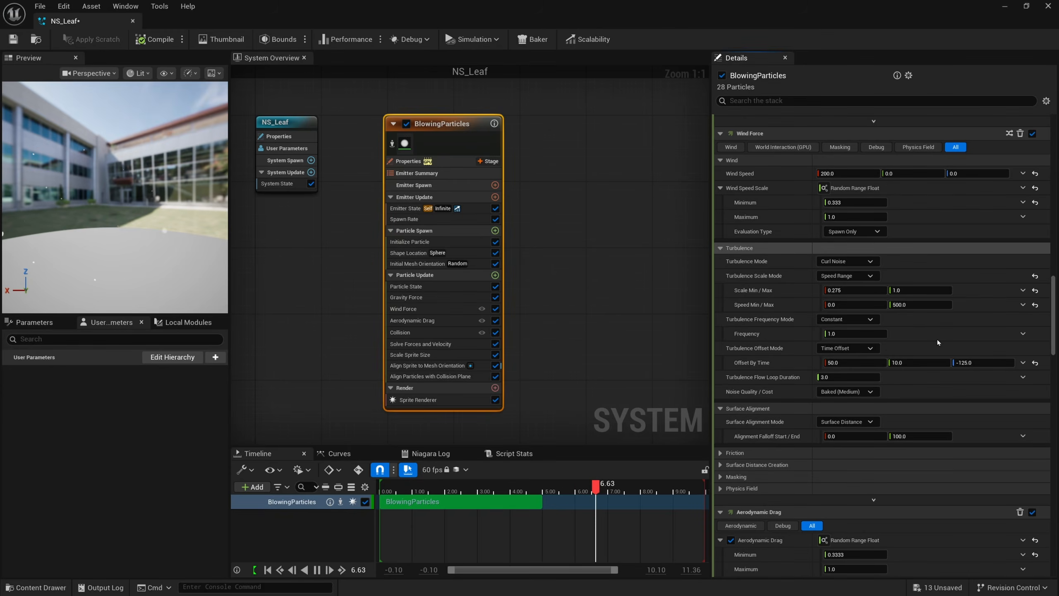
left_click_drag(1054, 307, 1057, 189)
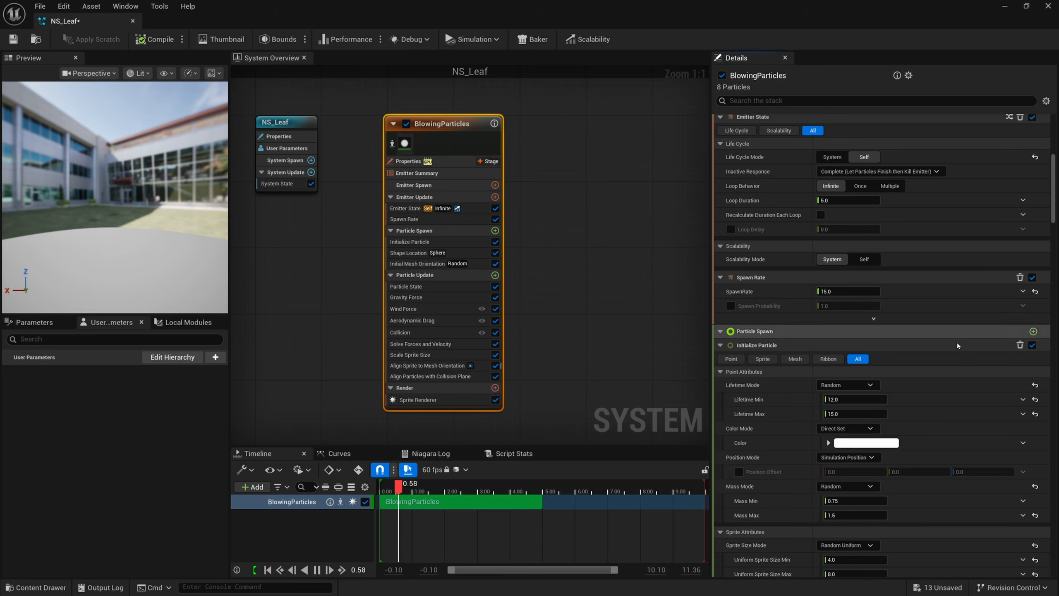
Step: Set the Initialize Particle lifetime mode to Direct Set with a lifetime of 20
scroll(964, 355, "down", 1)
scroll(967, 341, "down", 2)
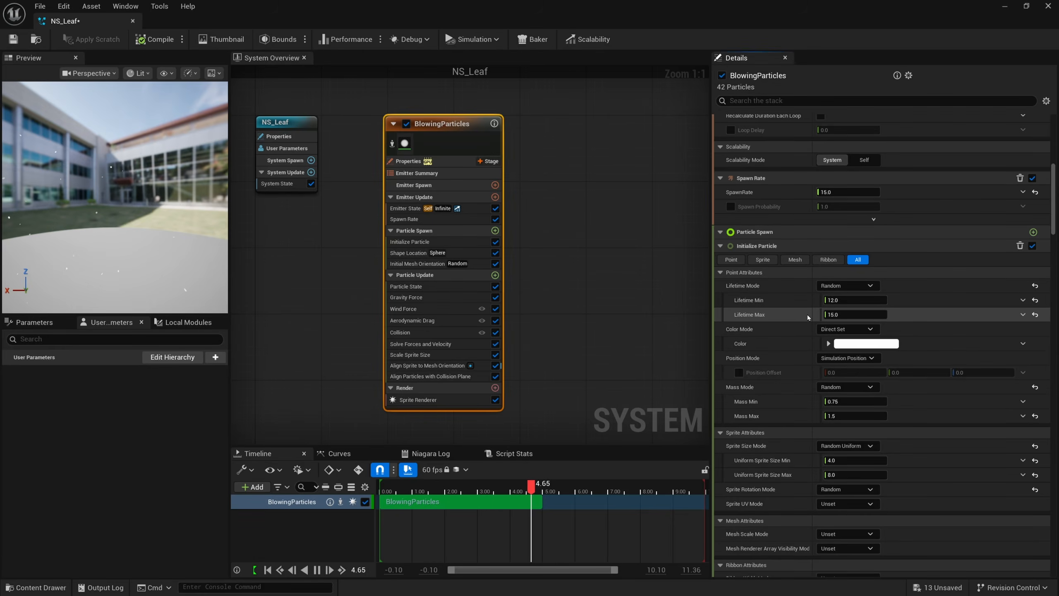
left_click(874, 289)
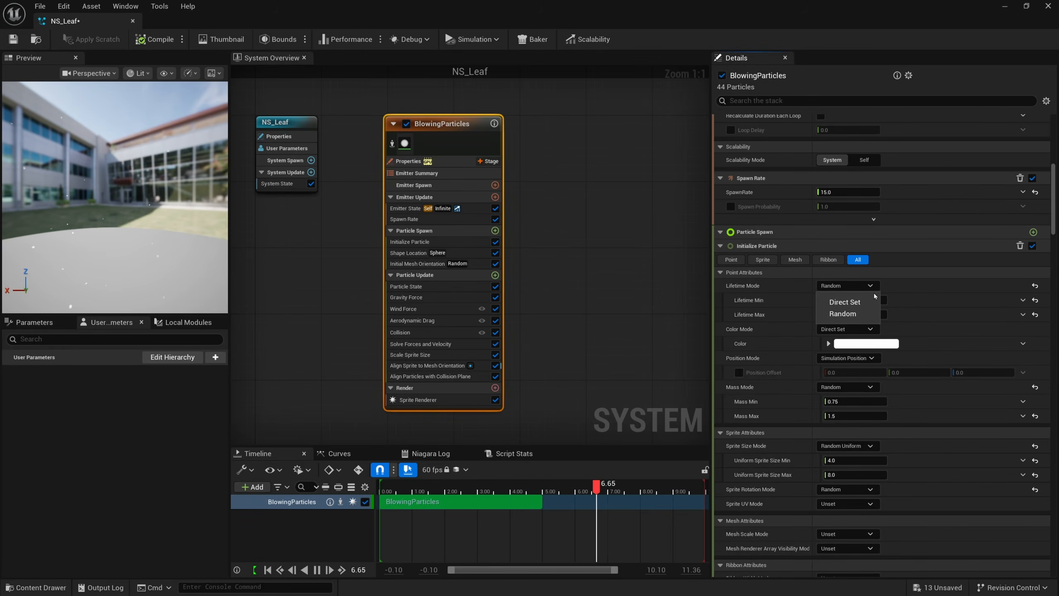
left_click(846, 302)
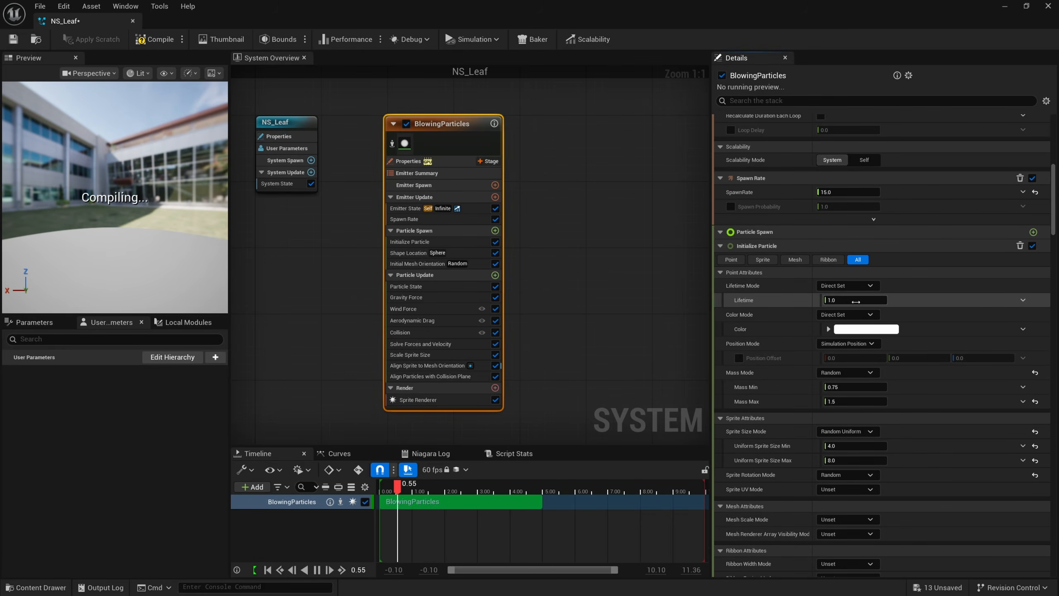
type("20")
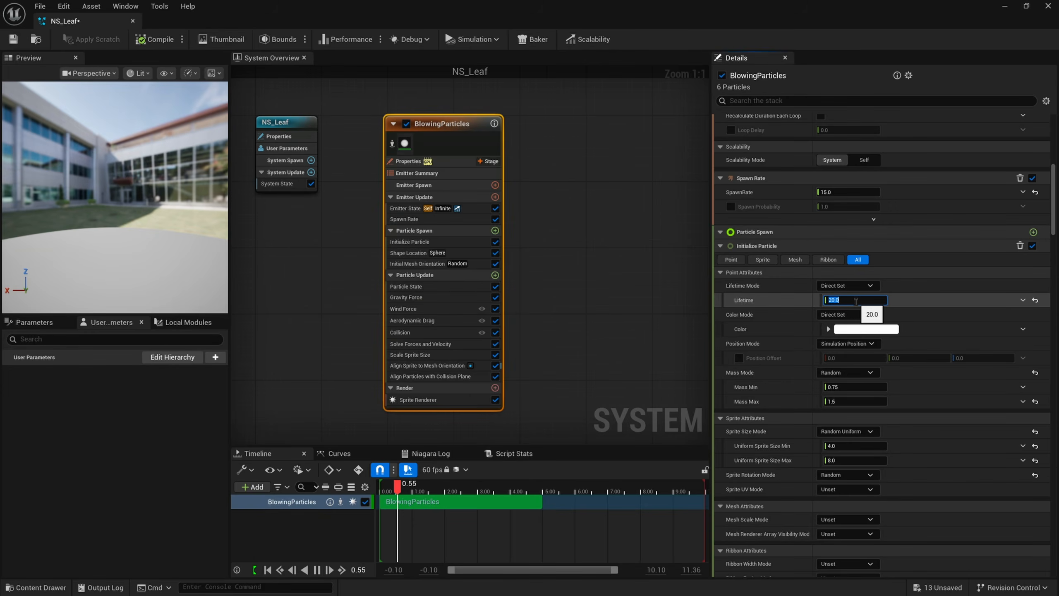
key("Return")
Step: Set the Uniform Sprite Size Min to 10 and Max to 20 in Initialize Particle
scroll(959, 367, "down", 2)
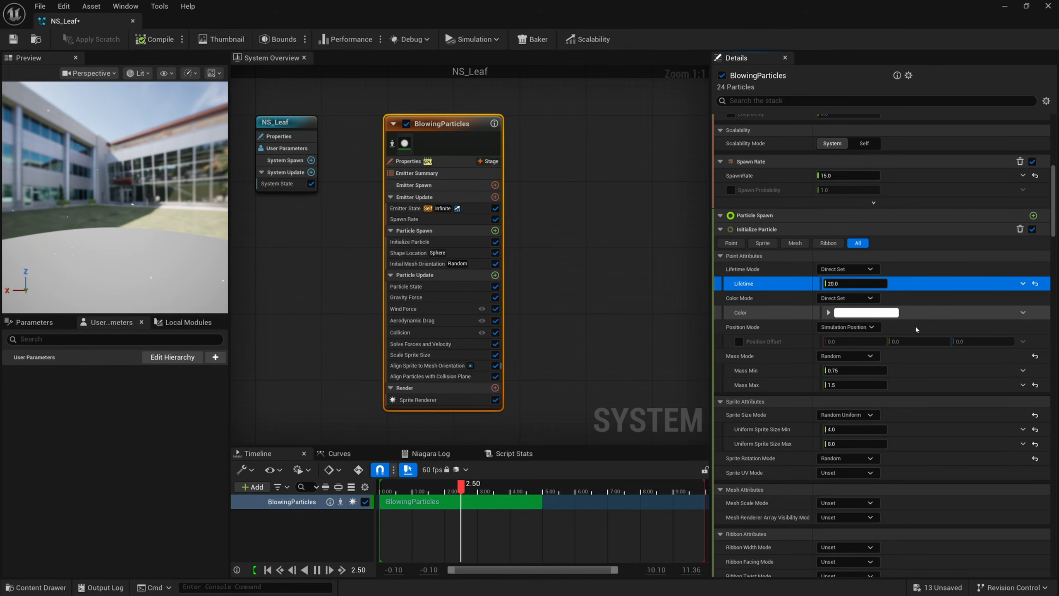
scroll(974, 386, "down", 1)
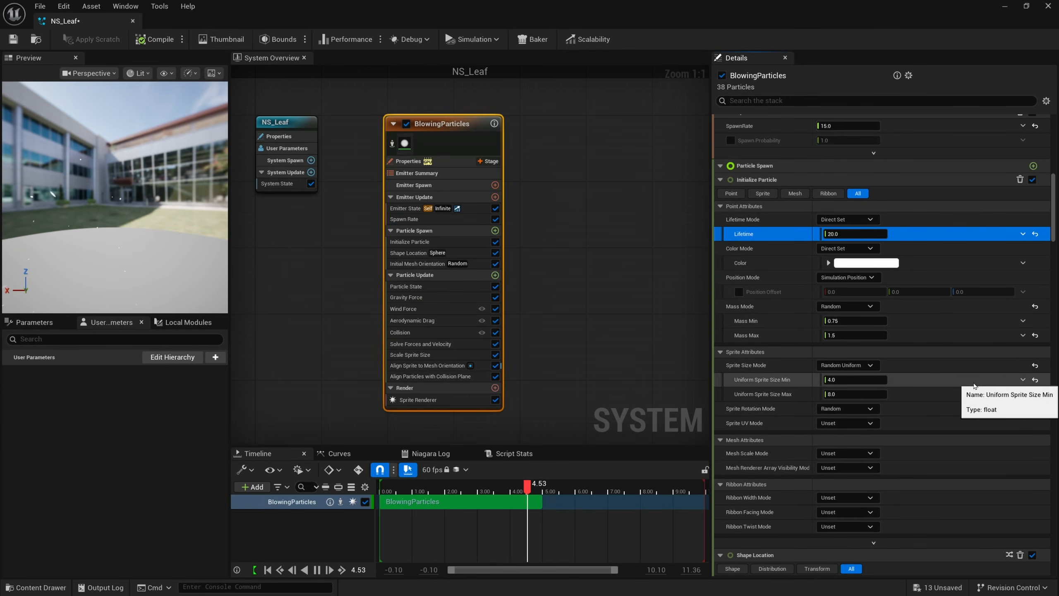
scroll(974, 385, "down", 5)
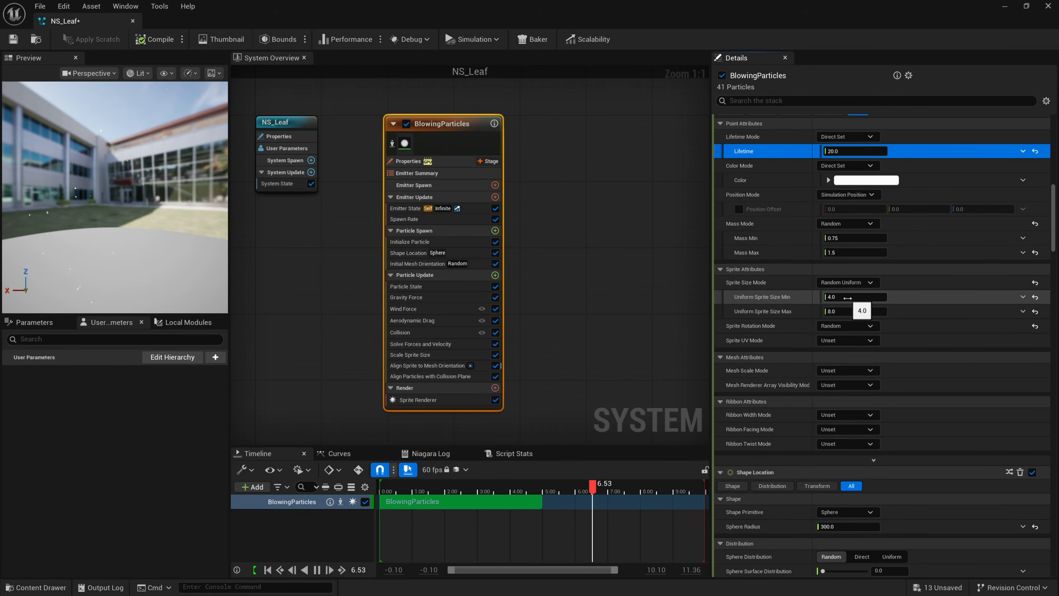
left_click(848, 297)
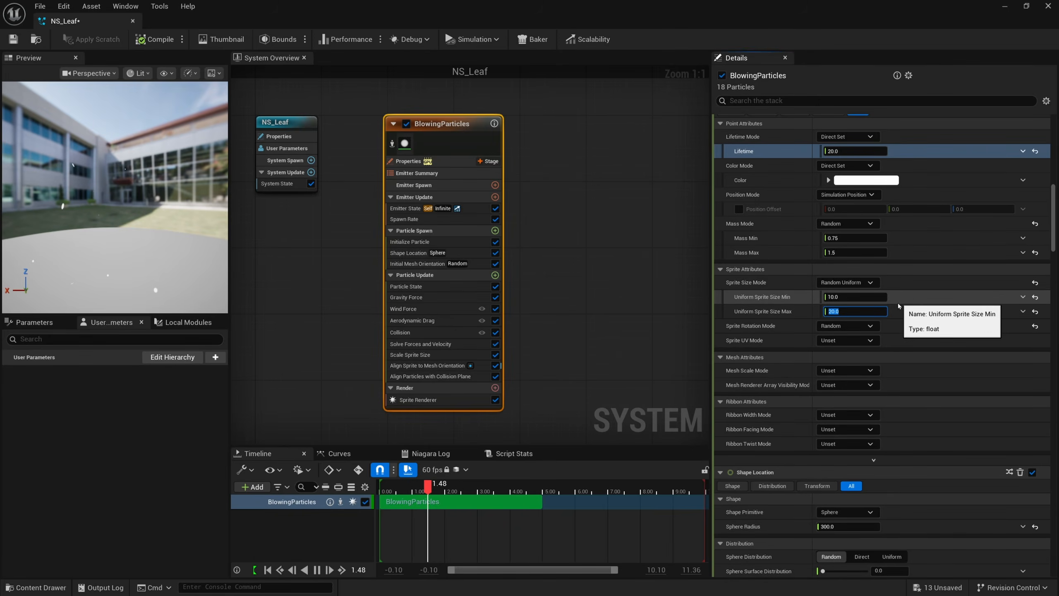
Step: Try a sphere radius of 10 in the Shape Location module, and settle on a radius of 500
scroll(905, 321, "down", 3)
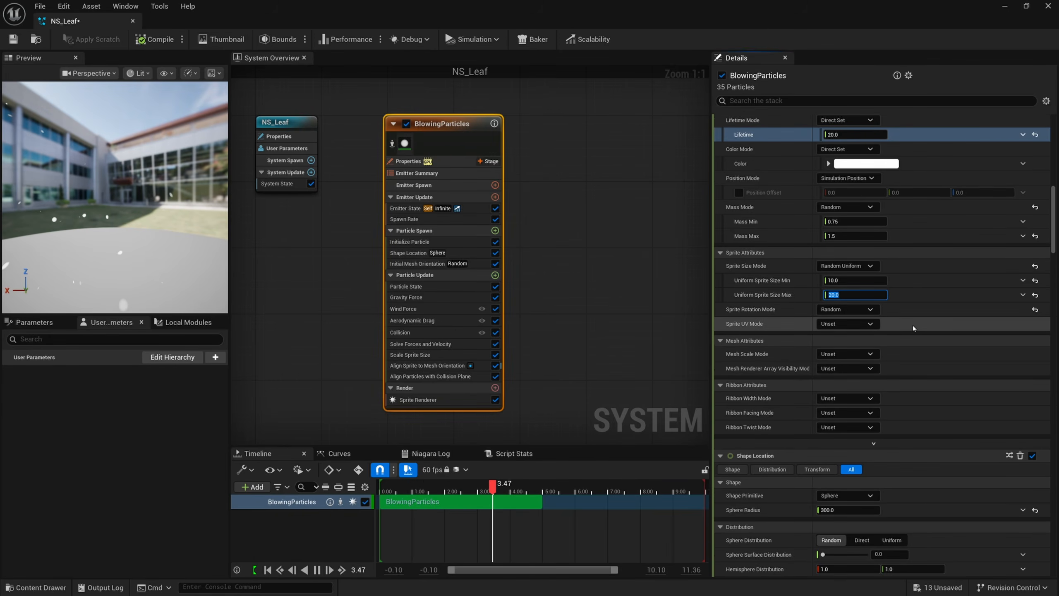
scroll(906, 333, "down", 5)
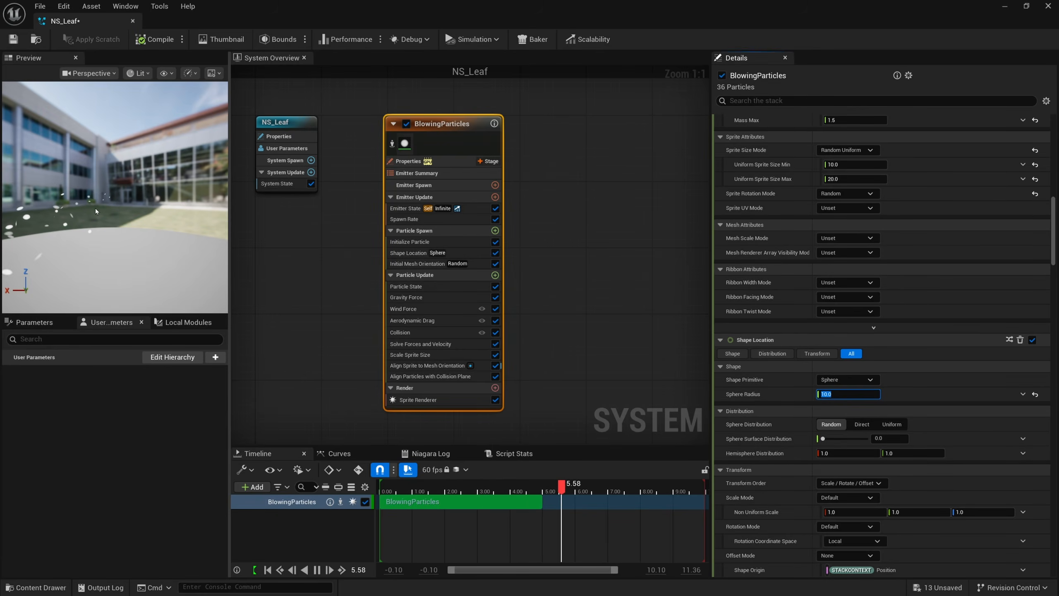
left_click(839, 394)
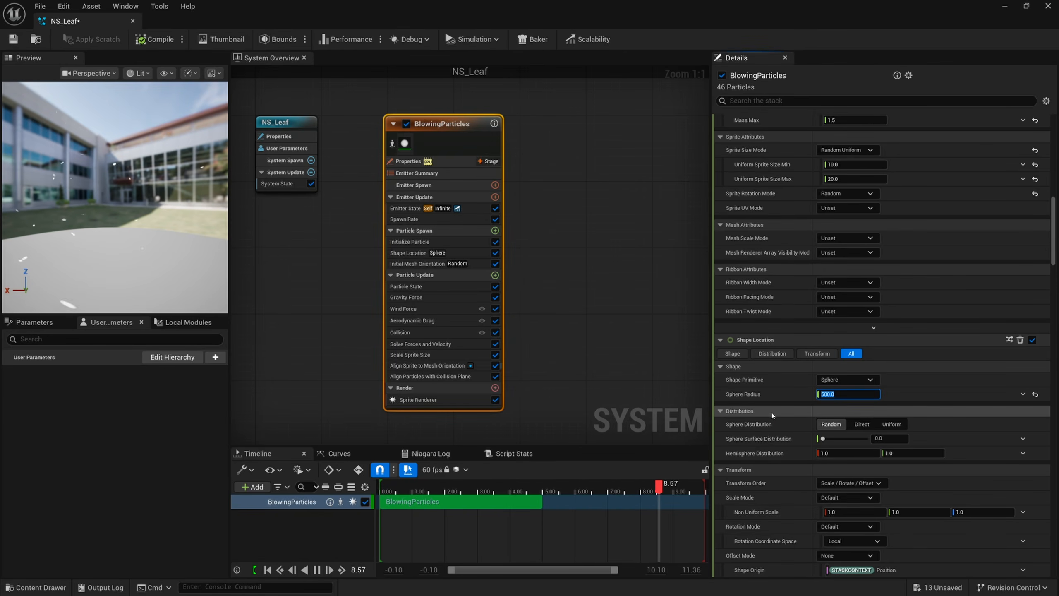
left_click(934, 380)
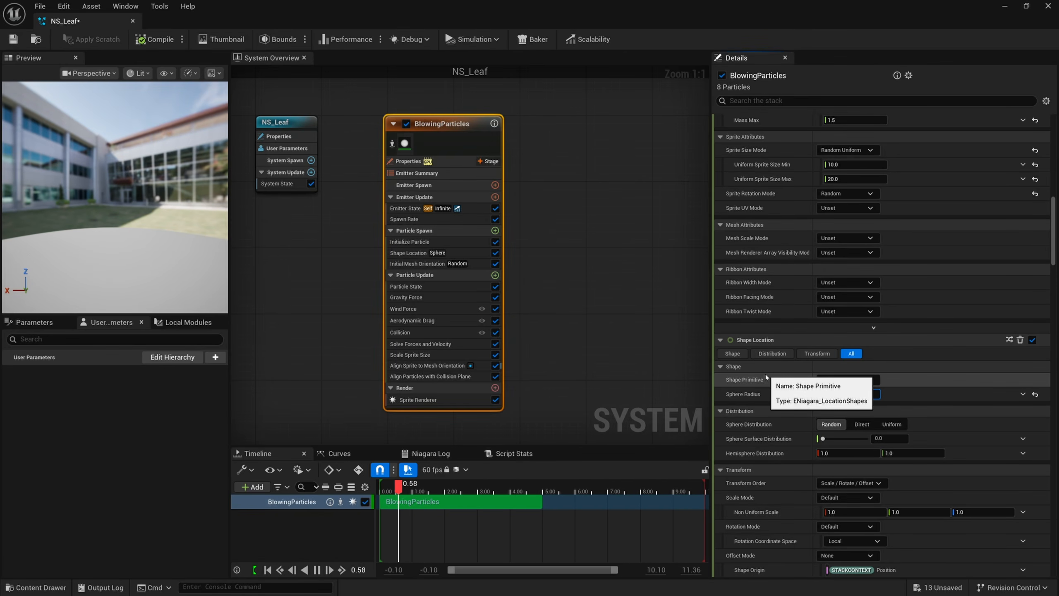
Step: Bring up the Wind Force settings and reduce the NS_Leaf editor to a floating window over the level
scroll(934, 362, "down", 2)
scroll(934, 362, "down", 5)
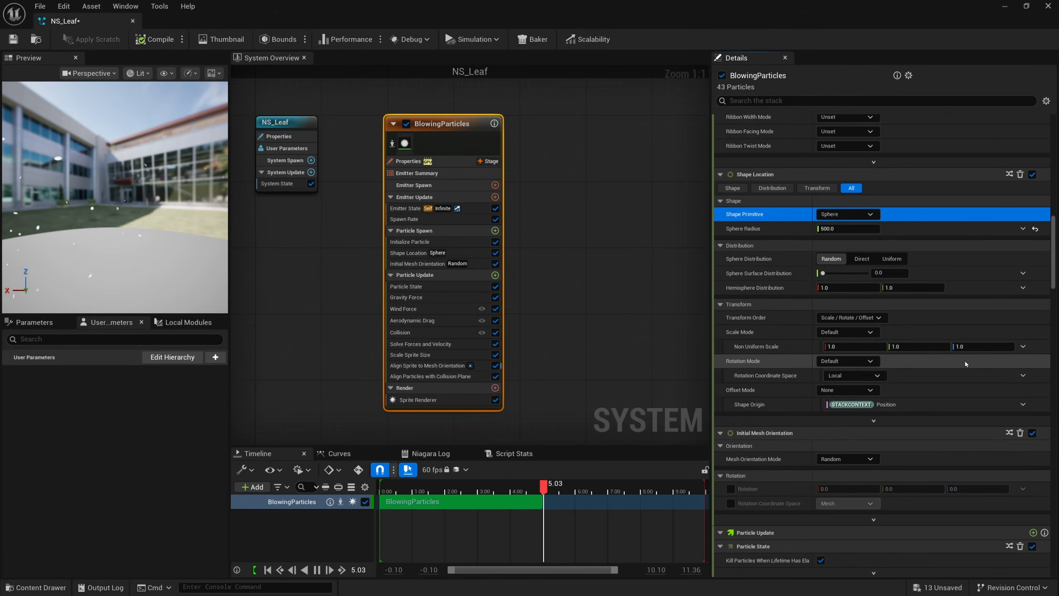
scroll(965, 363, "down", 7)
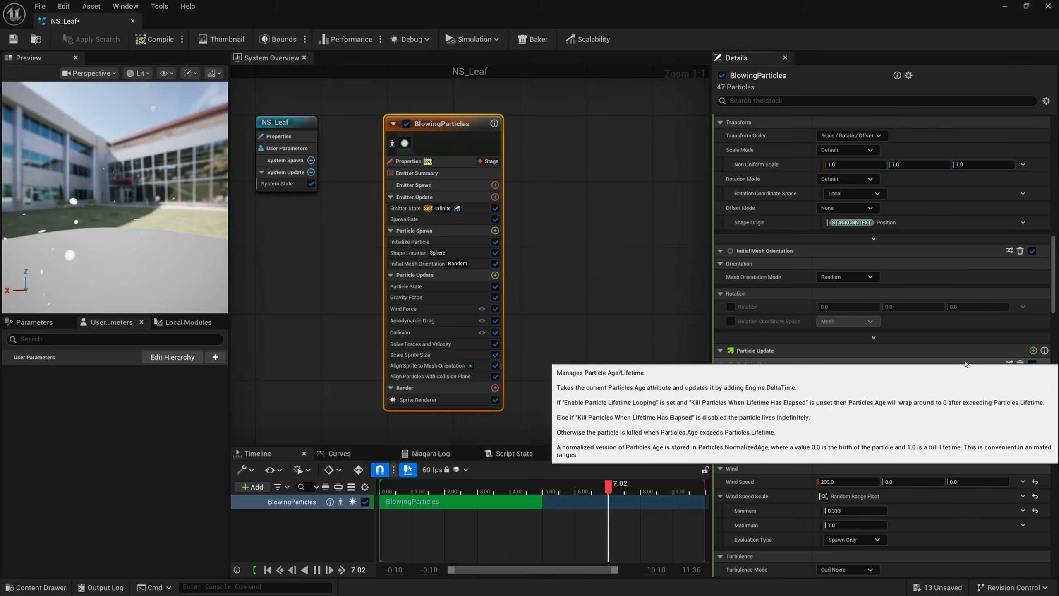
scroll(971, 446, "down", 5)
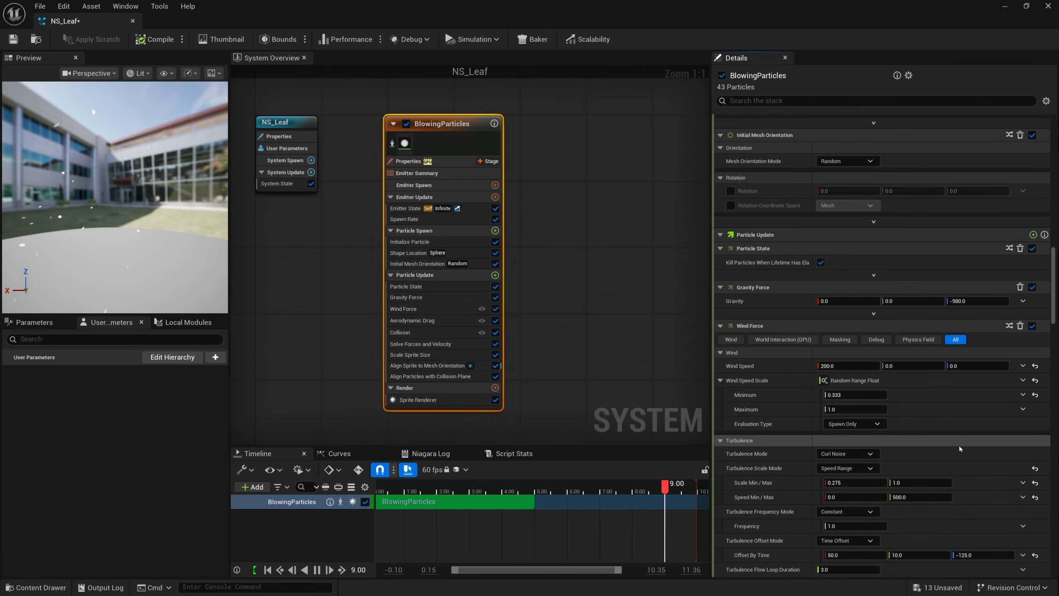
scroll(946, 414, "down", 1)
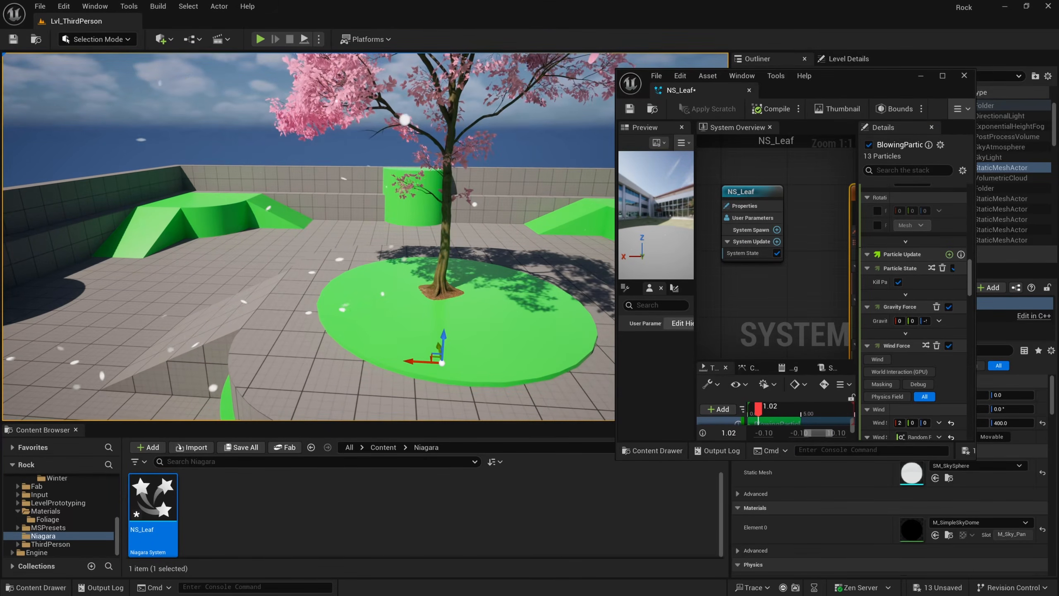
Step: Select the tree in the level, frame it beside the NS_Leaf editor, and widen the editor's module settings area
left_click(443, 246)
right_click_drag(443, 247, 453, 269)
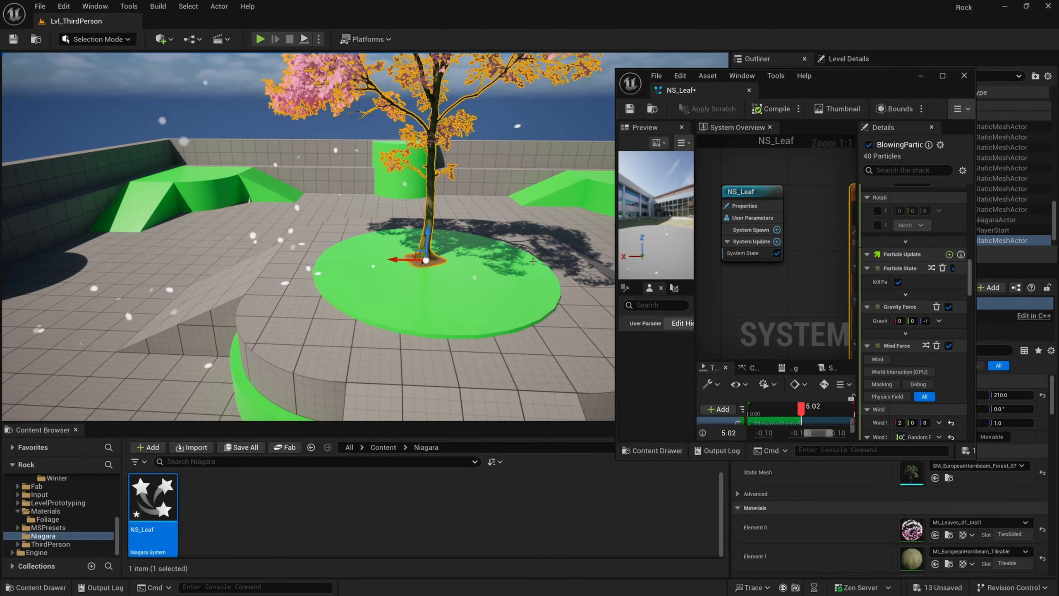
key("a")
right_click_drag(316, 261, 369, 260)
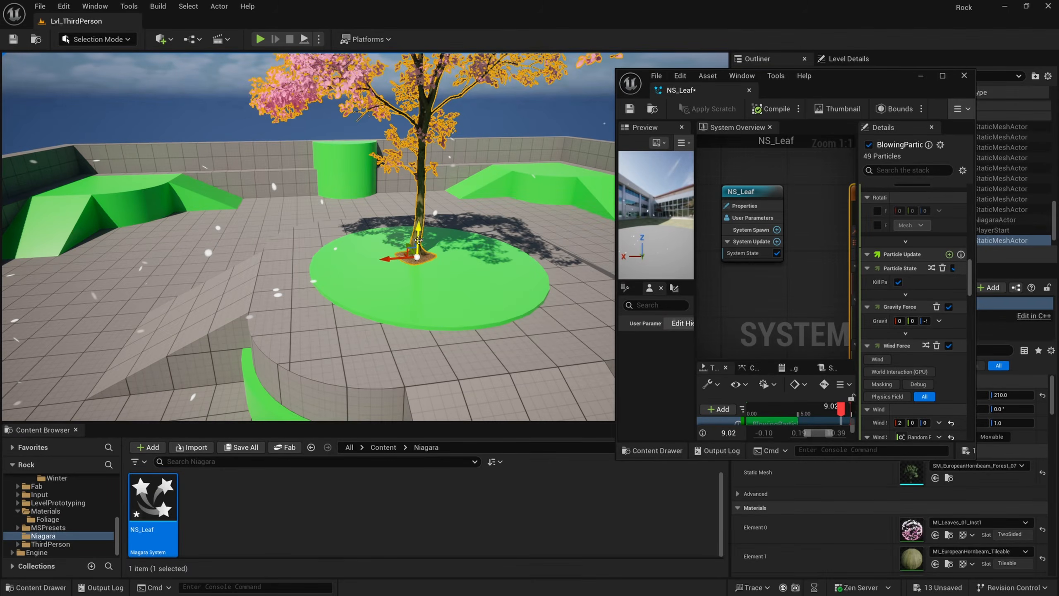
right_click_drag(442, 240, 401, 242)
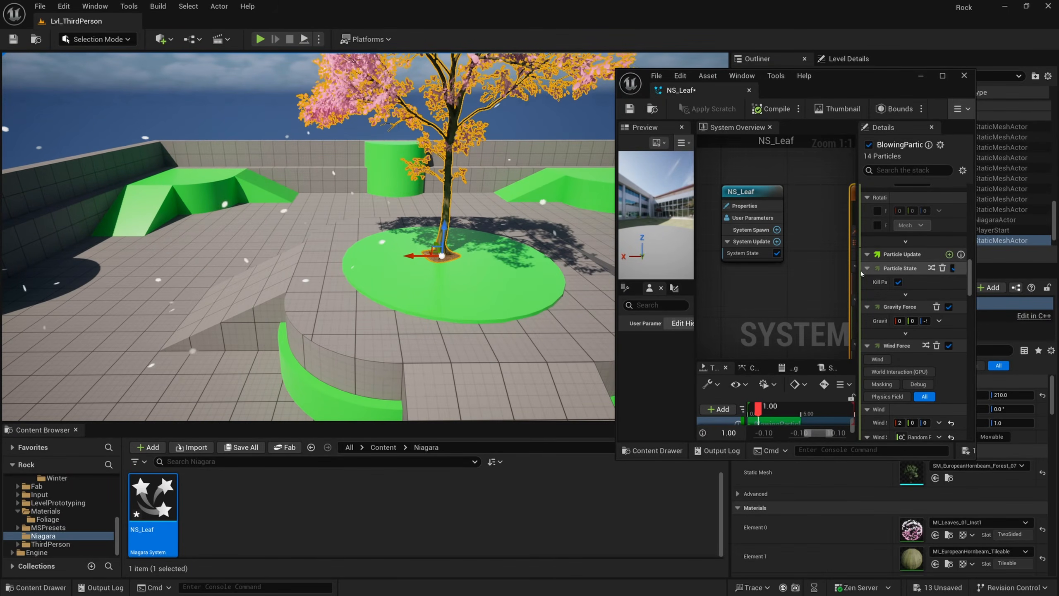
left_click_drag(855, 270, 749, 270)
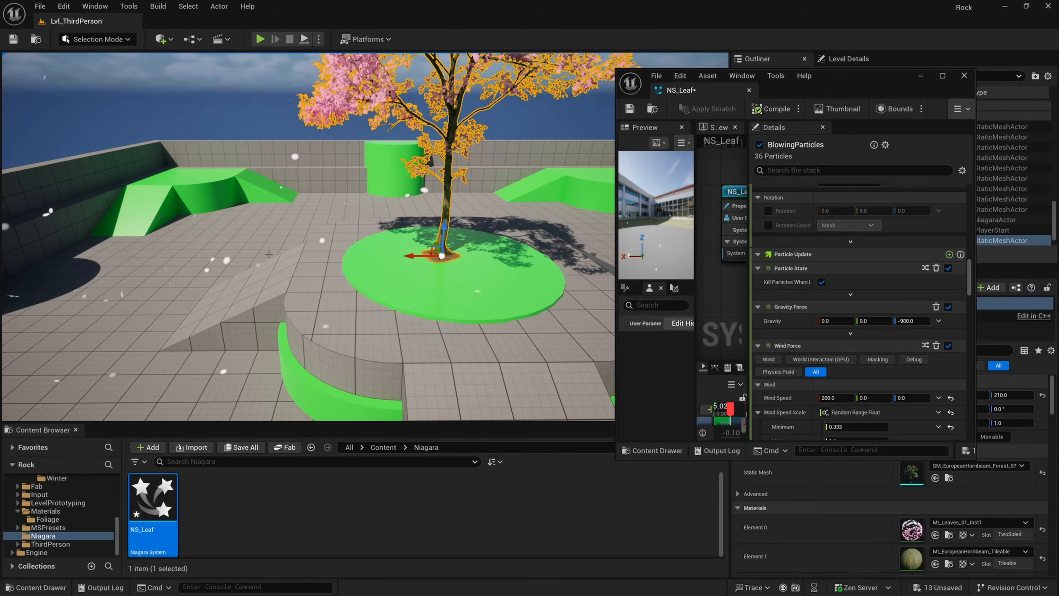
Step: Set the Wind Force module's wind speed X to -200 and check the particle direction around the tree
right_click_drag(269, 254, 237, 254)
scroll(808, 349, "down", 3)
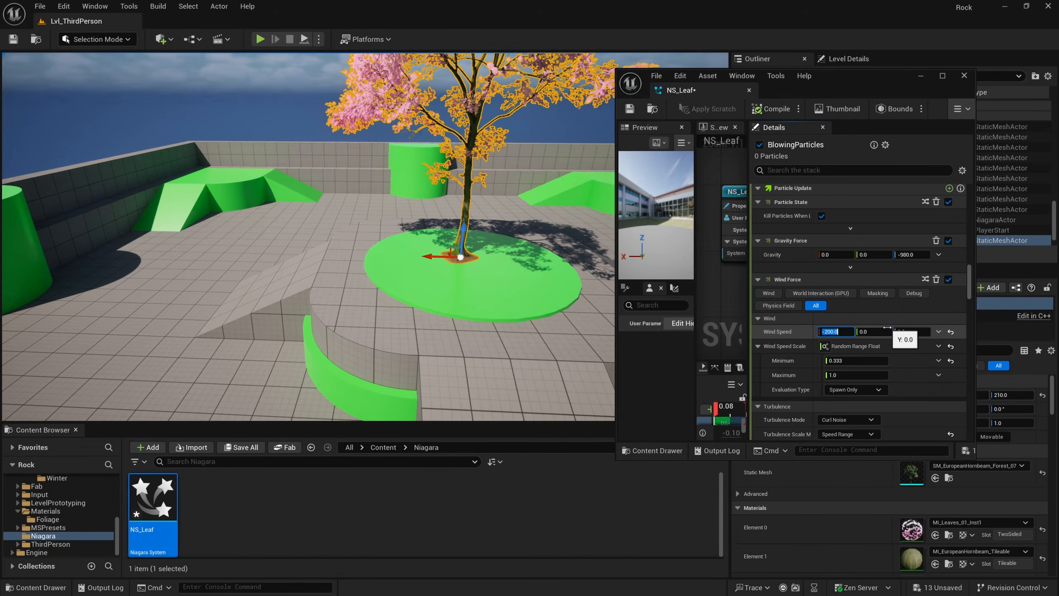
key("Return")
right_click_drag(464, 174, 464, 174)
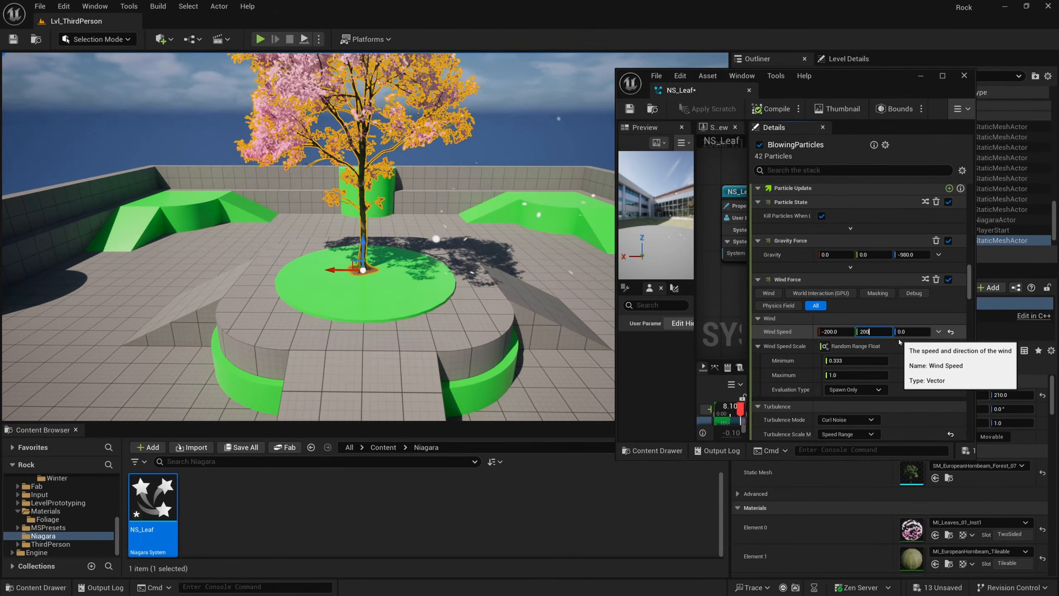
Step: Set the wind speed Y to 200 and check the particle direction from above the tree
key("Return")
right_click_drag(465, 175, 464, 175)
right_click_drag(360, 274, 360, 274)
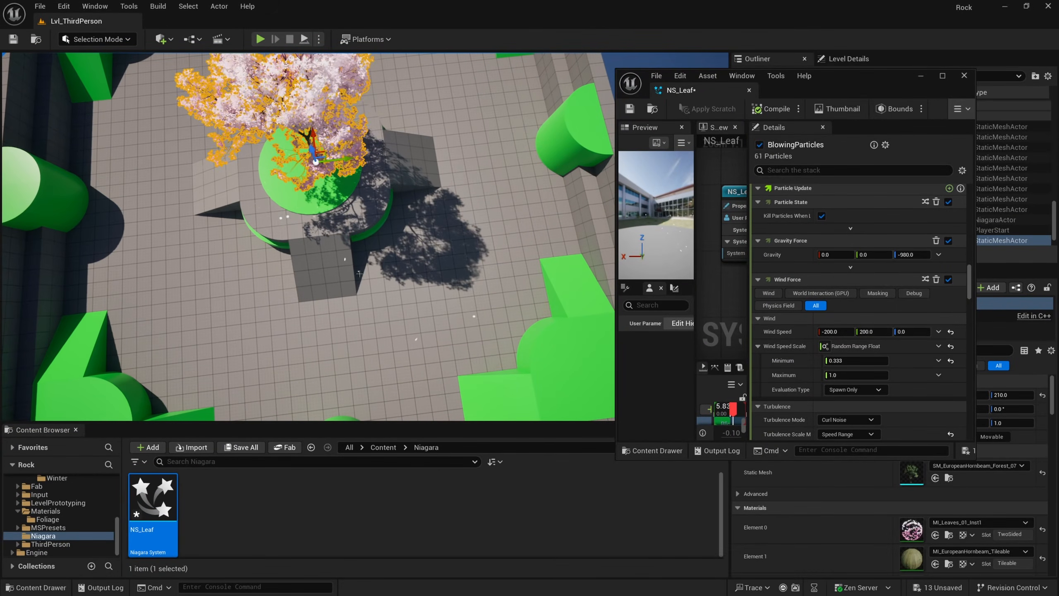
right_click_drag(364, 224, 381, 126)
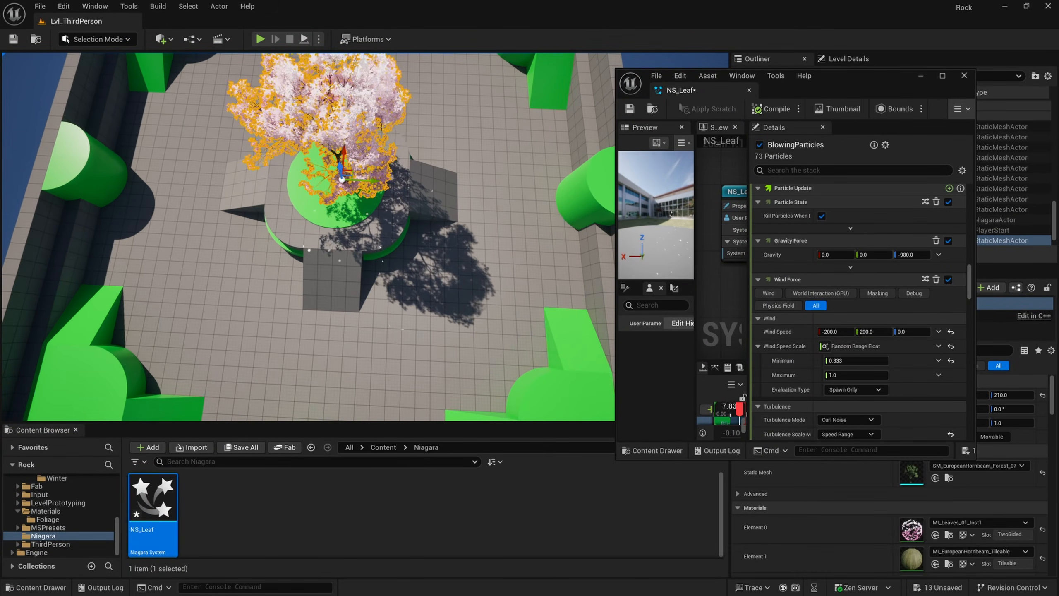
right_click_drag(401, 240, 401, 240)
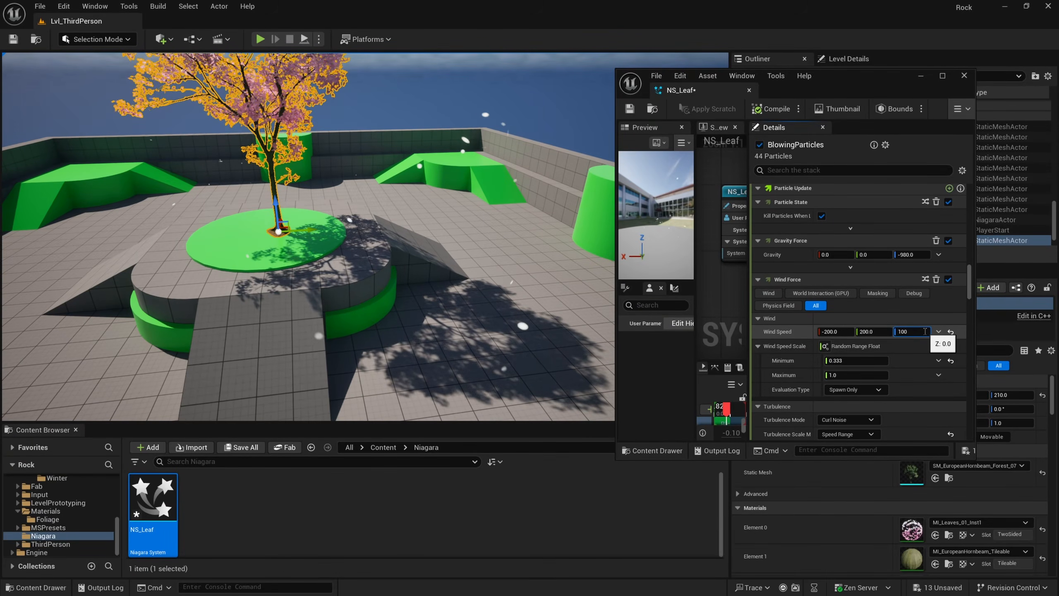
Step: Try wind speed Z values of 100 and 1000 while watching above the tree, and return Z to 0
left_click(576, 110)
right_click_drag(576, 111, 575, 93)
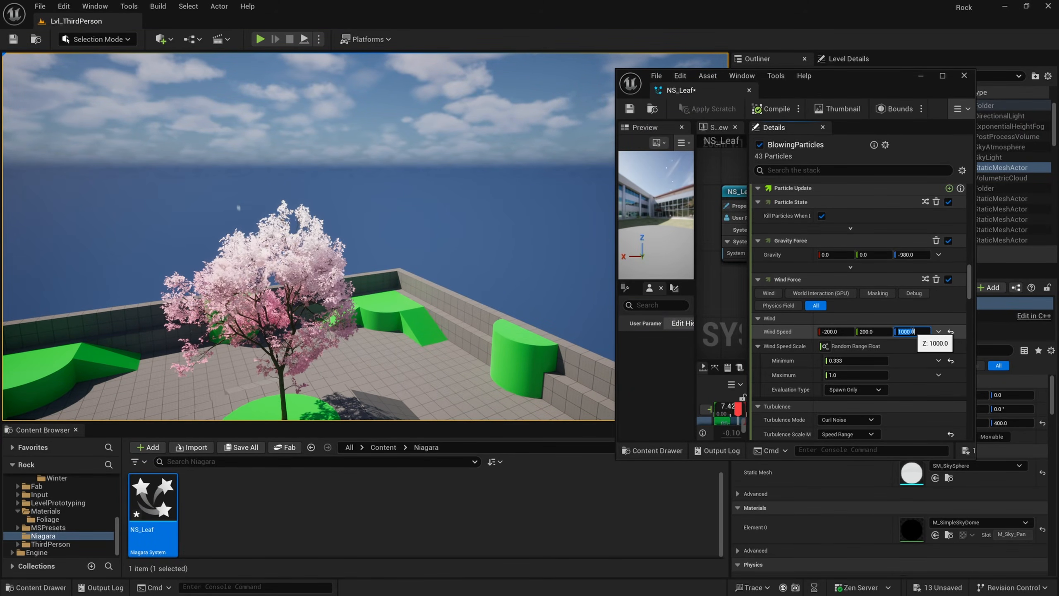
key("Return")
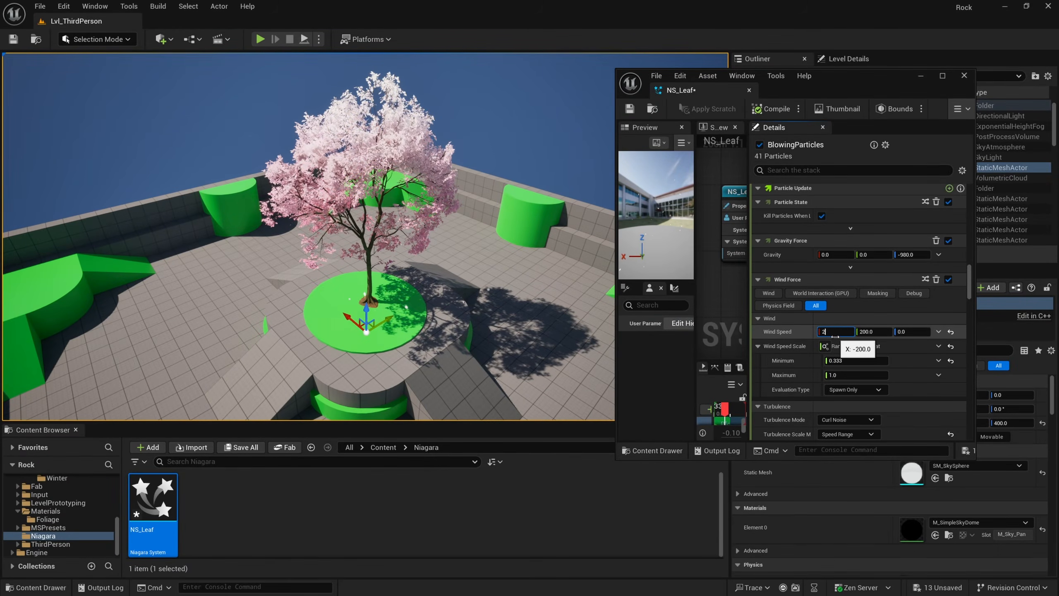
Step: Set the wind speed X to 200 and check the blowing particles from close to the tree trunk
right_click_drag(522, 167, 496, 181)
right_click_drag(428, 264, 385, 278)
right_click_drag(280, 275, 280, 276)
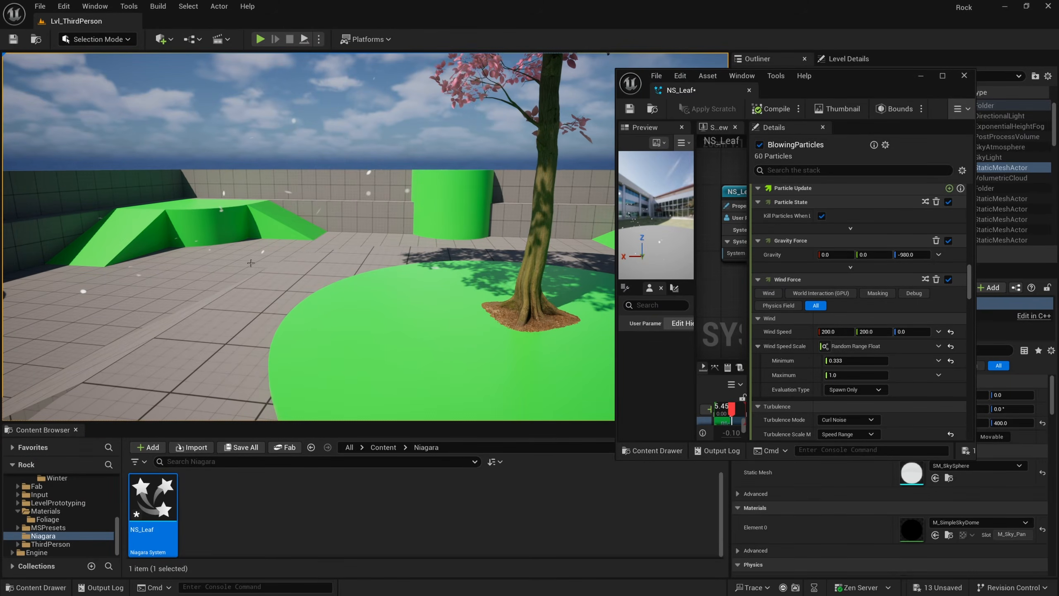
Step: Maximize the NS_Leaf editor with the Wind Force turbulence settings in view
scroll(808, 366, "down", 3)
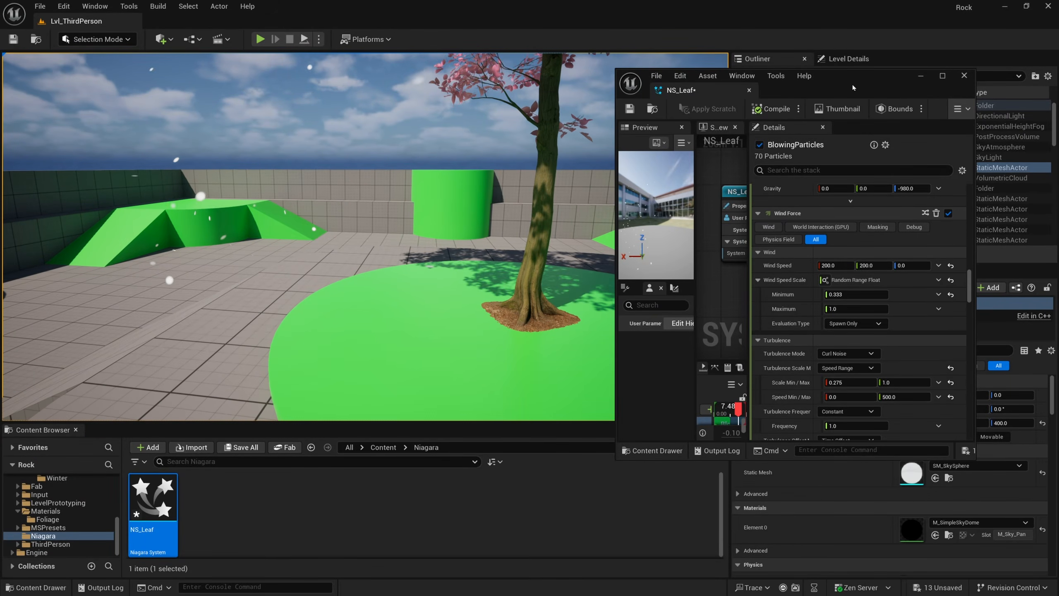
key("super+Up")
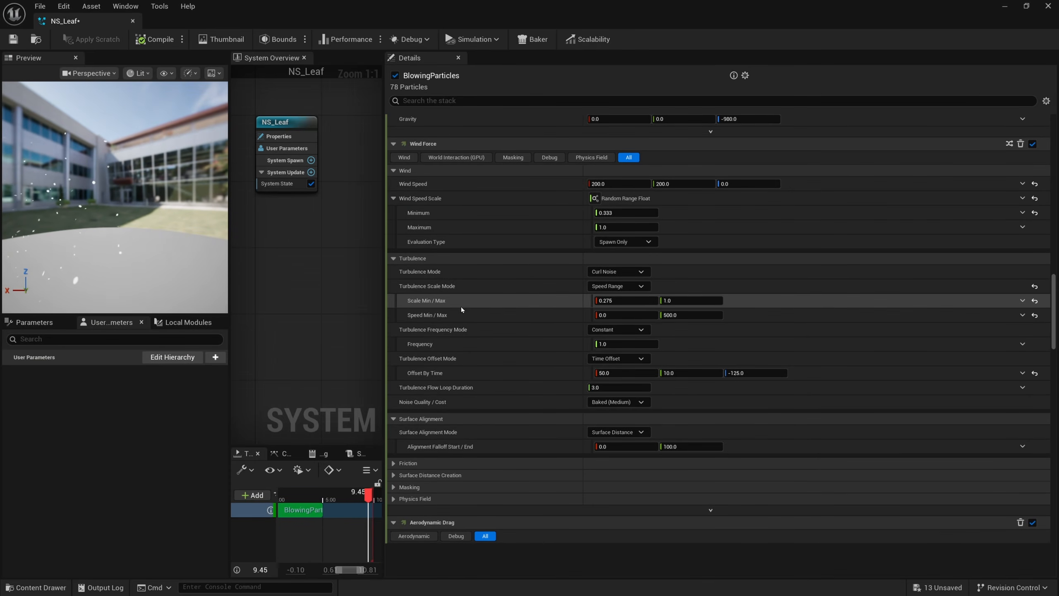
Step: Open the Aerodynamic Drag module and set its Rotation Strength minimum to 0.05 and maximum to 0.25
scroll(466, 305, "down", 2)
scroll(470, 411, "down", 5)
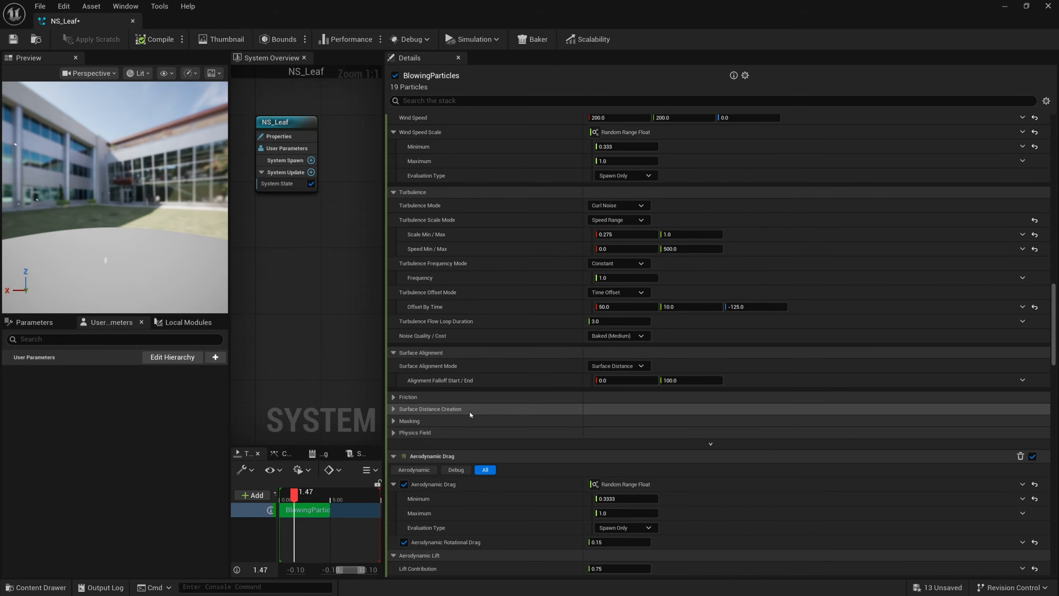
right_click_drag(361, 304, 236, 302)
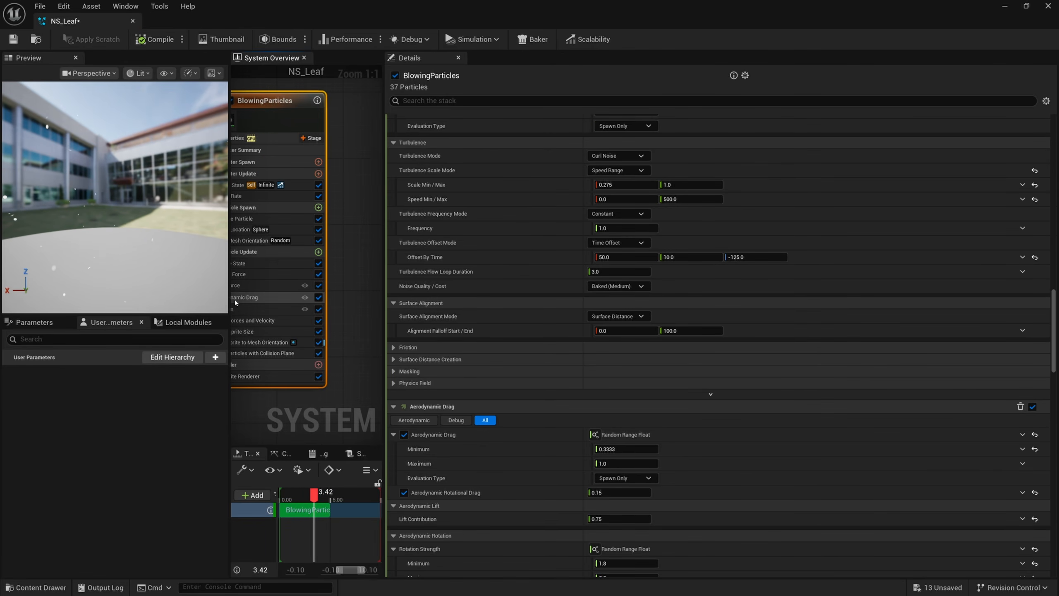
right_click(340, 298)
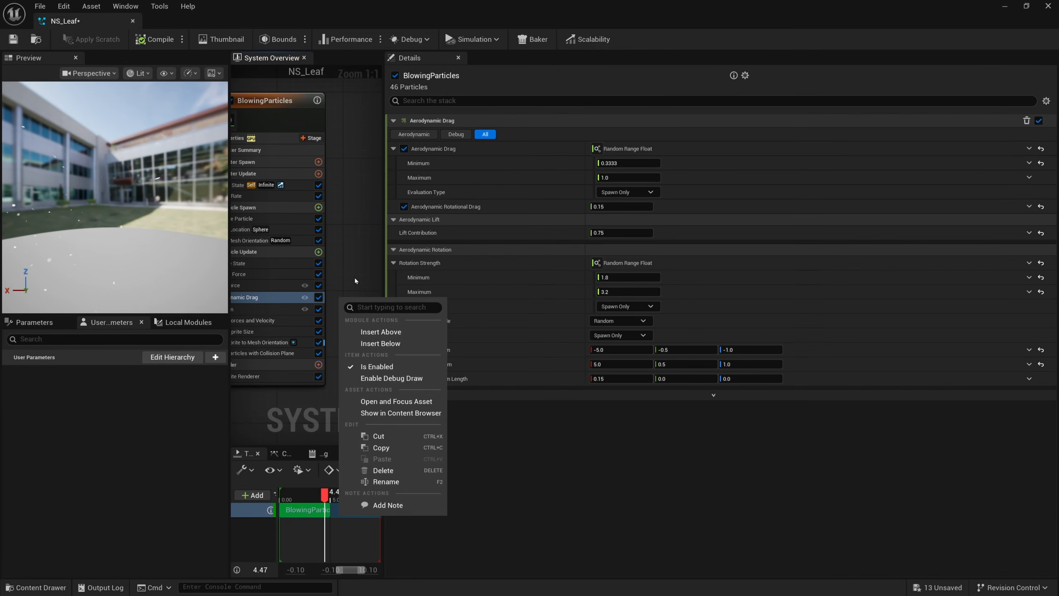
left_click(282, 294)
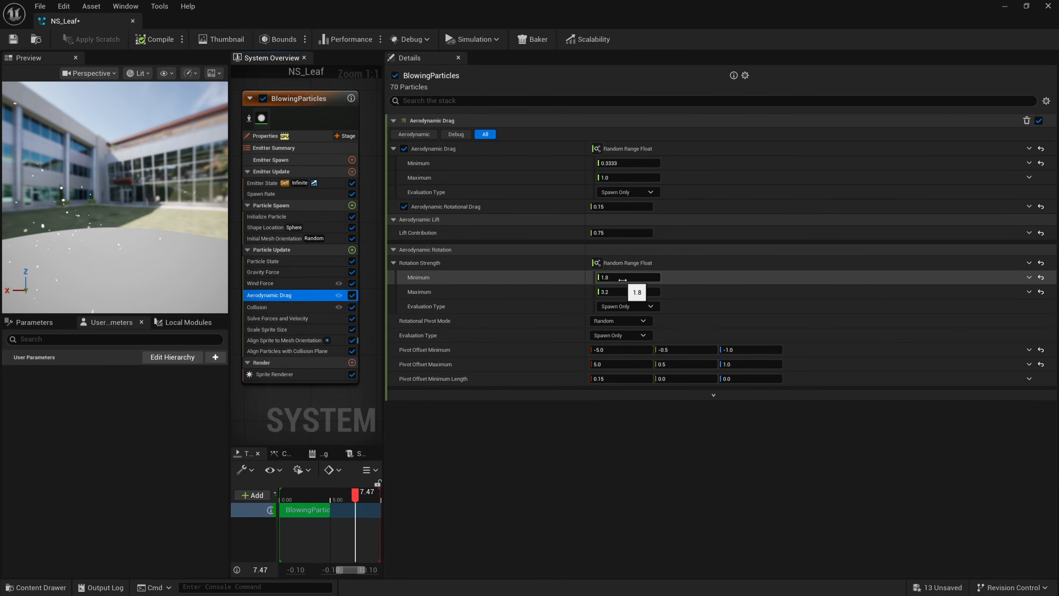
left_click(623, 278)
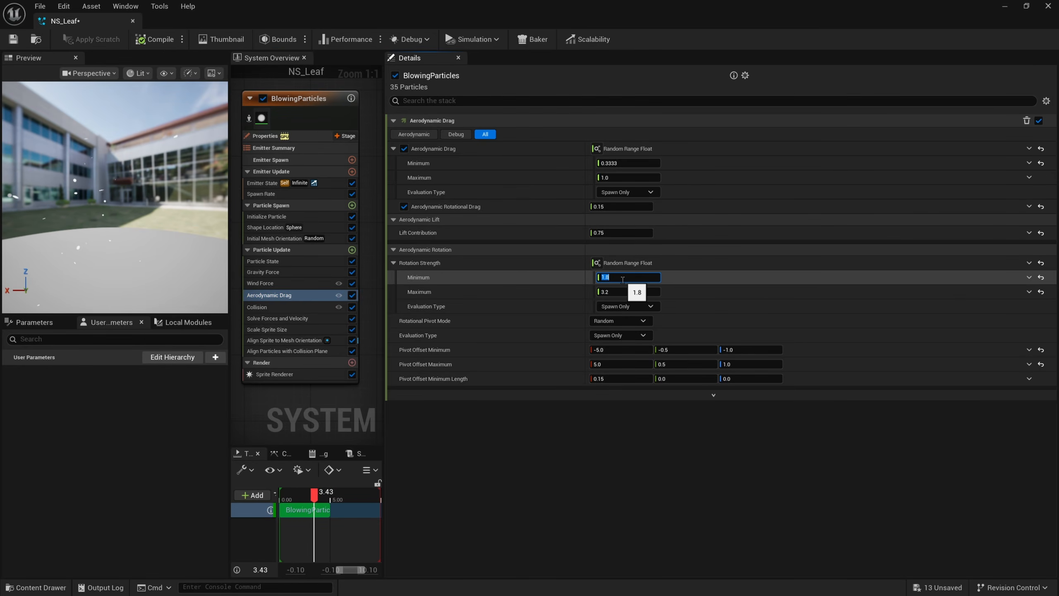
key("Return")
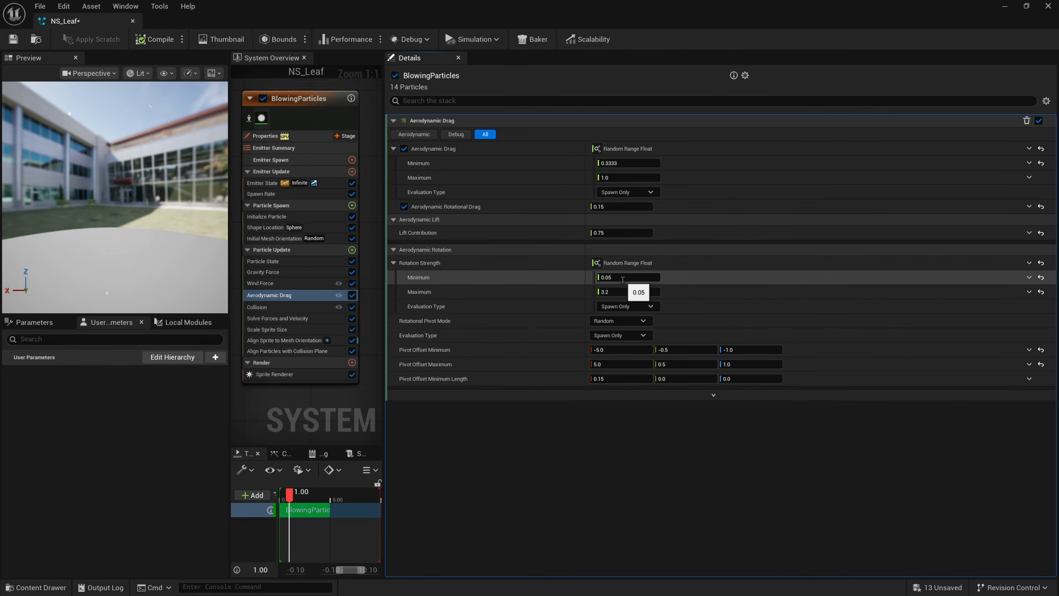
left_click(629, 292)
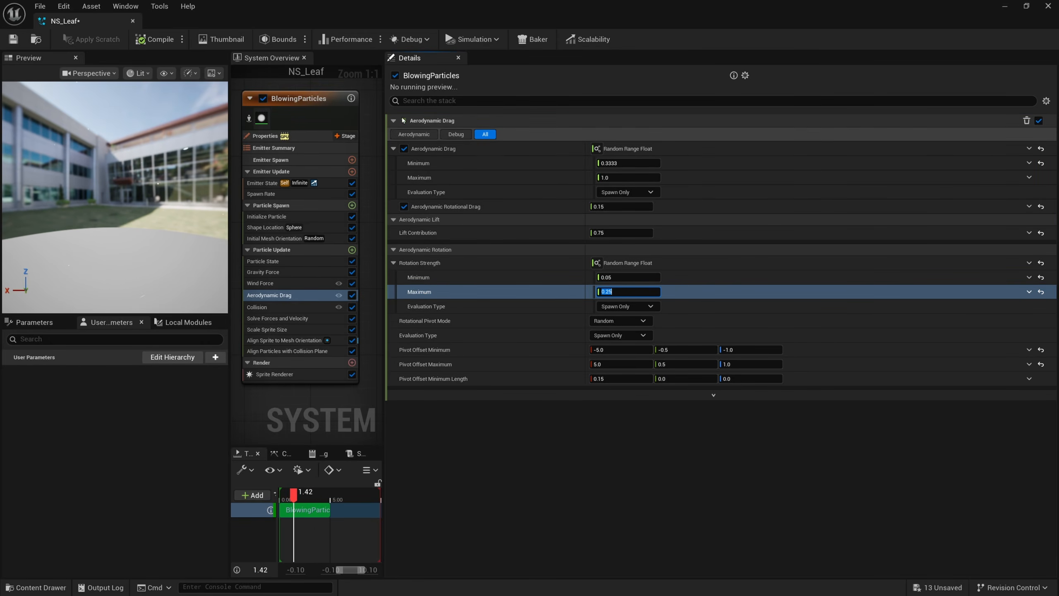
Step: Check how the blowing particles rotate around the tree in the level, with the Rotation Strength values in view
left_click_drag(101, 26, 596, 125)
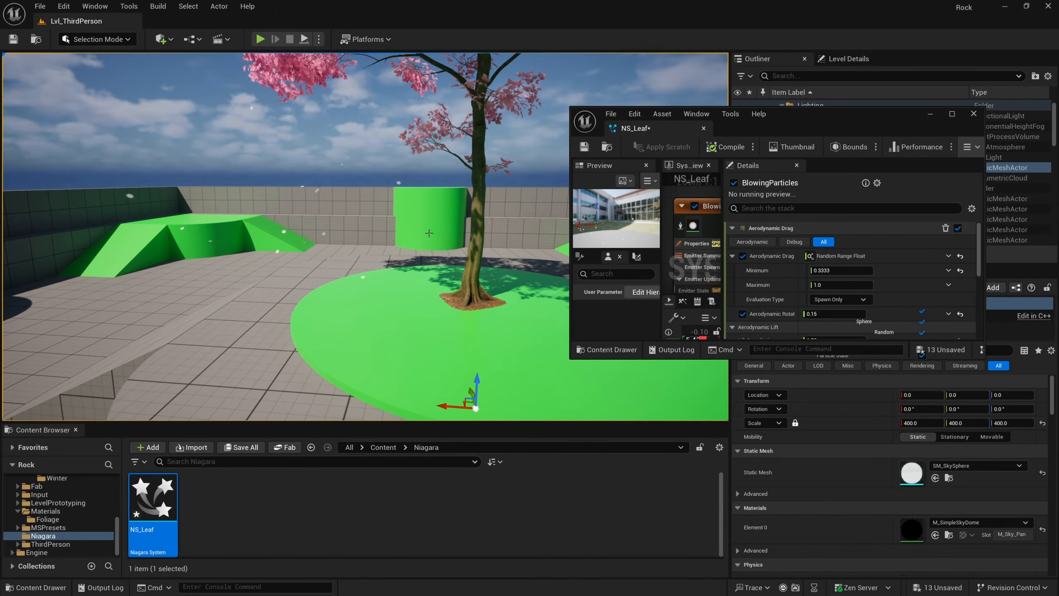
right_click_drag(429, 233, 385, 233)
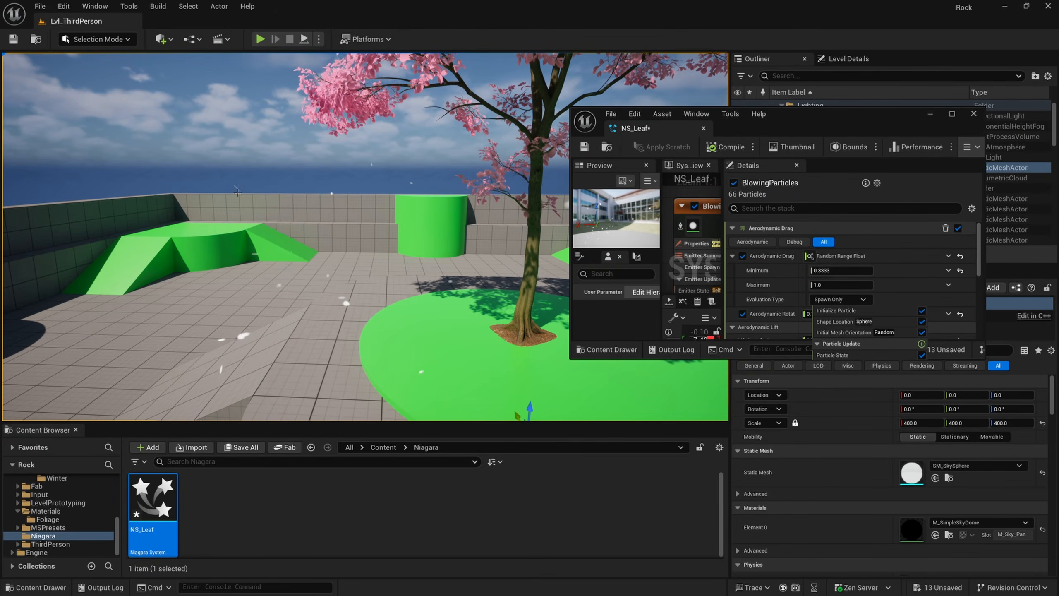
left_click_drag(357, 216, 323, 299)
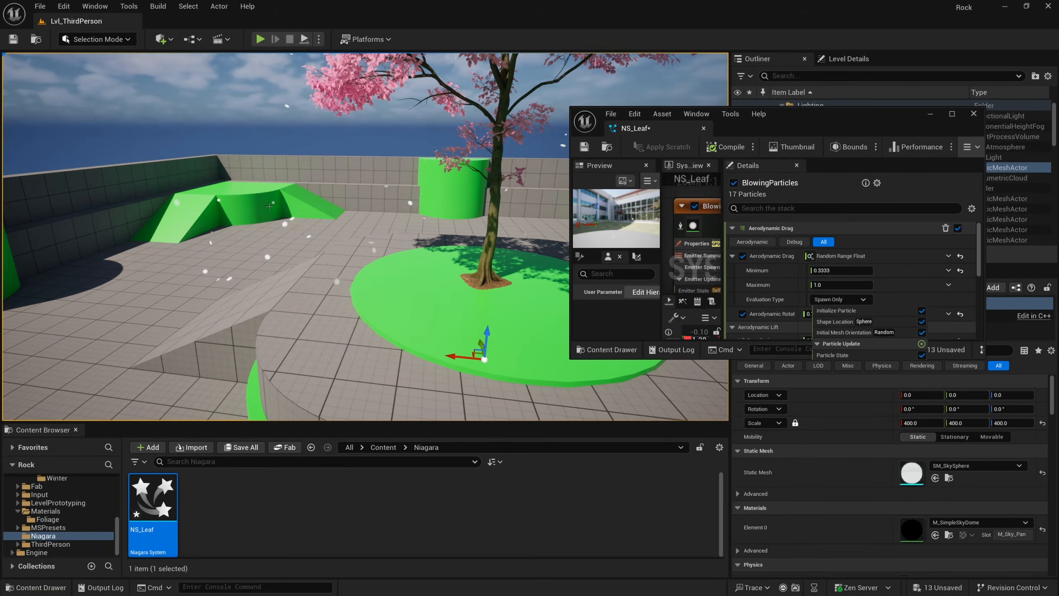
scroll(788, 263, "down", 5)
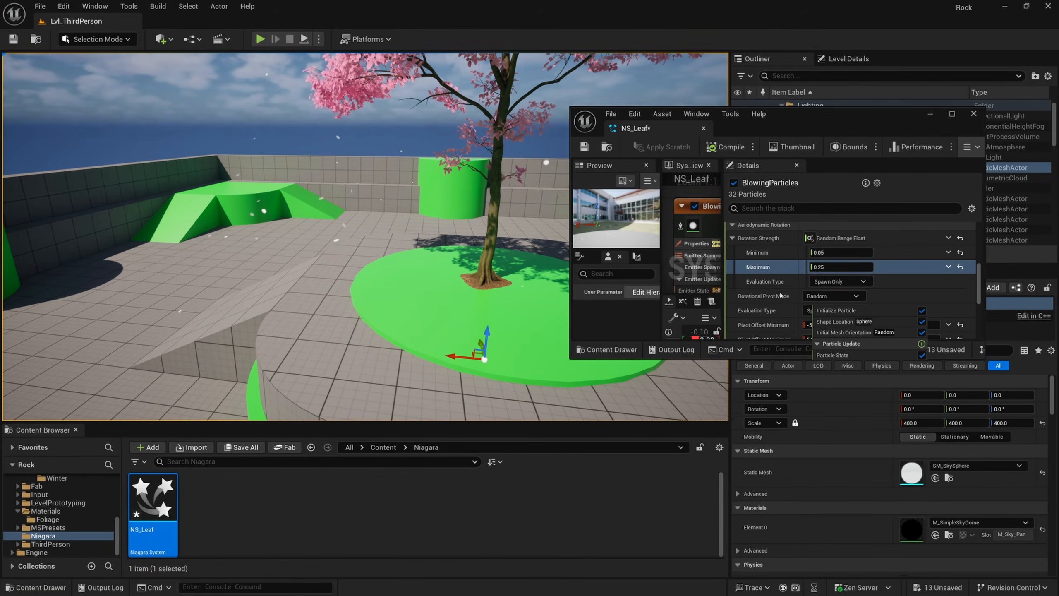
left_click(834, 249)
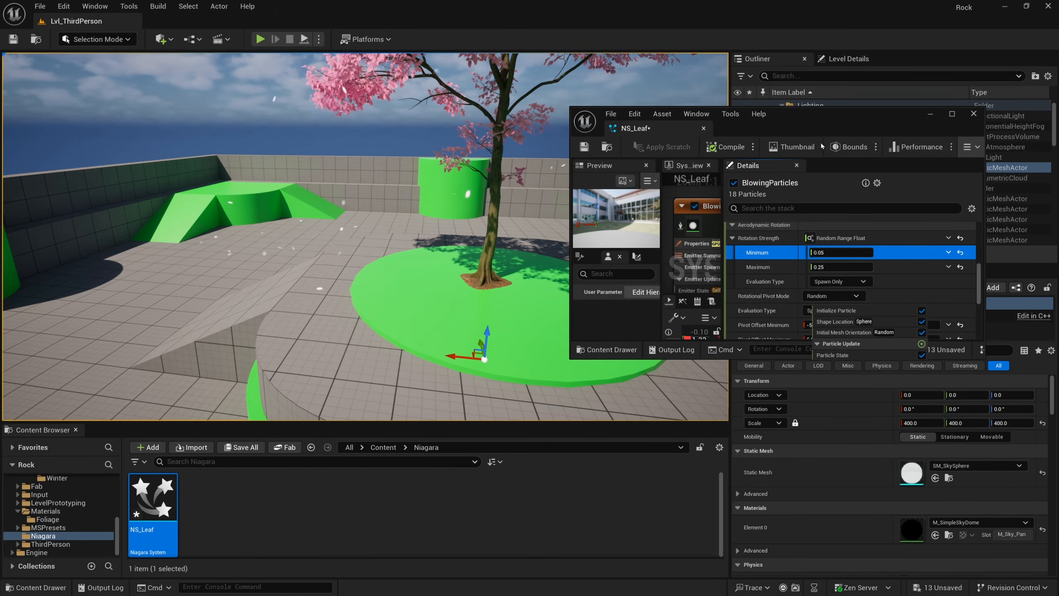
Step: Change the GPU Collision Type in the Collision module and check the particles over the level's floor and ramps
double_click(821, 122)
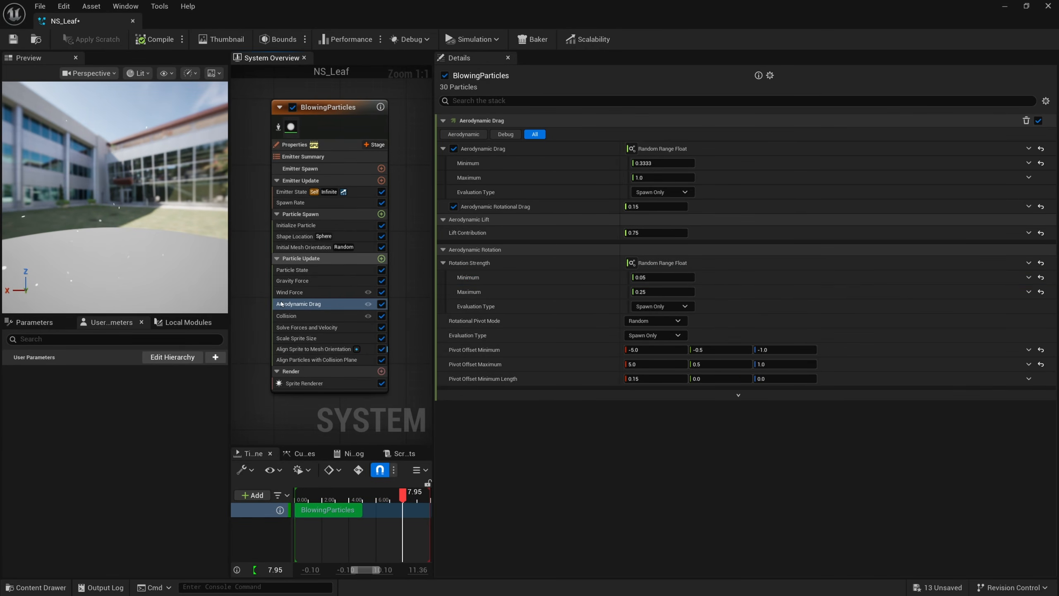
left_click(303, 317)
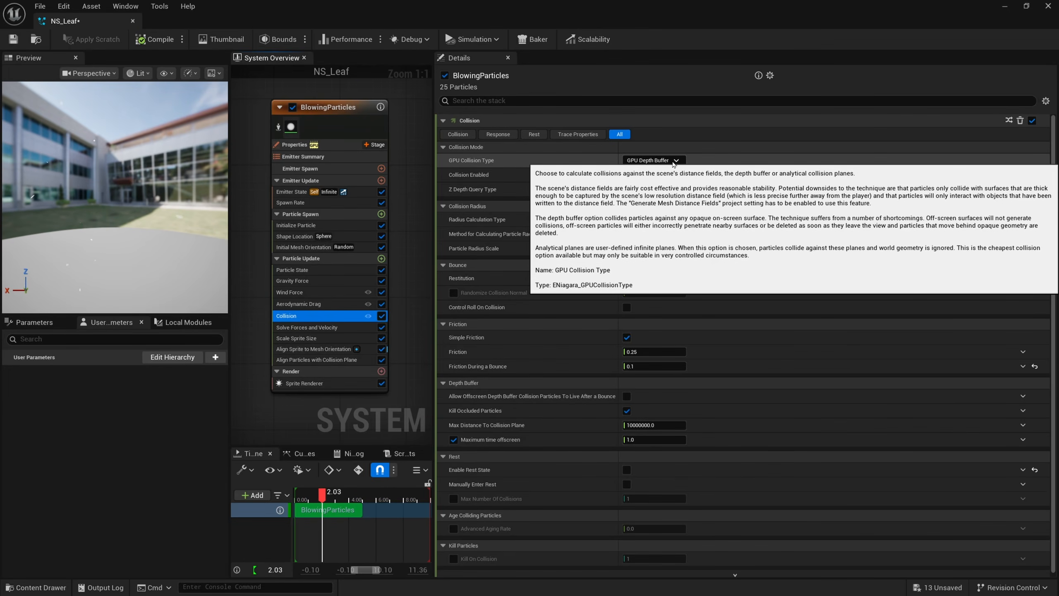
double_click(528, 18)
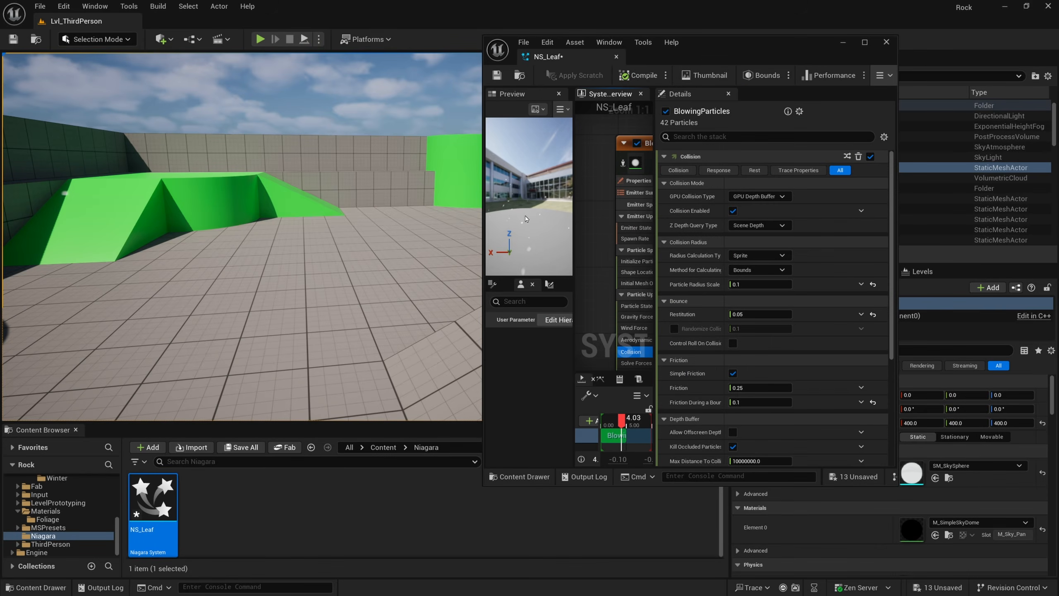
mouse_move(242, 236)
right_mouse_down()
mouse_move(283, 261)
mouse_move(262, 265)
mouse_move(255, 244)
right_mouse_up()
right_click_drag(266, 130, 265, 137)
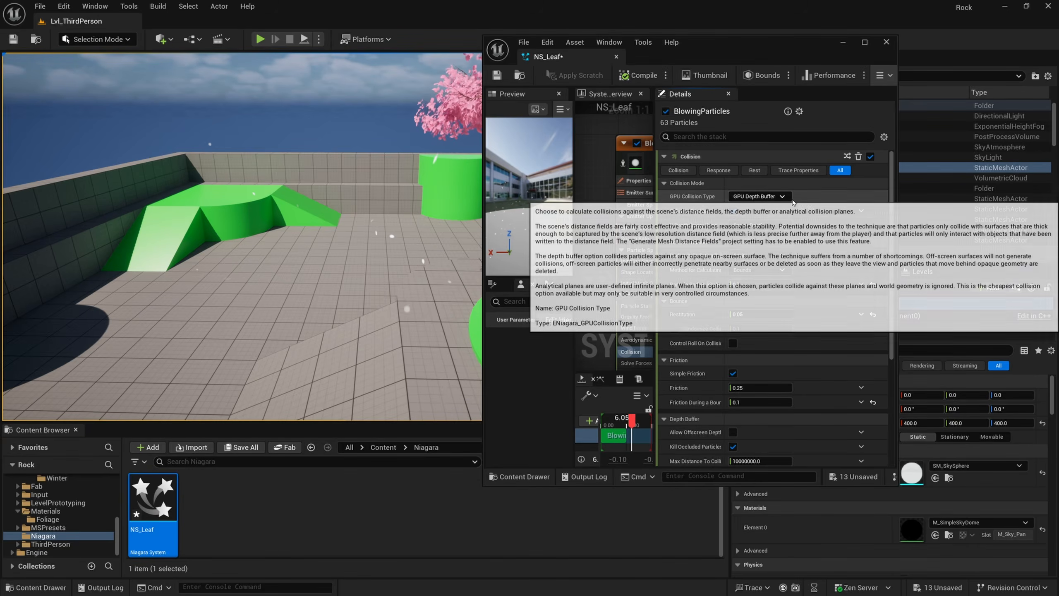
left_click(747, 197)
left_click(761, 226)
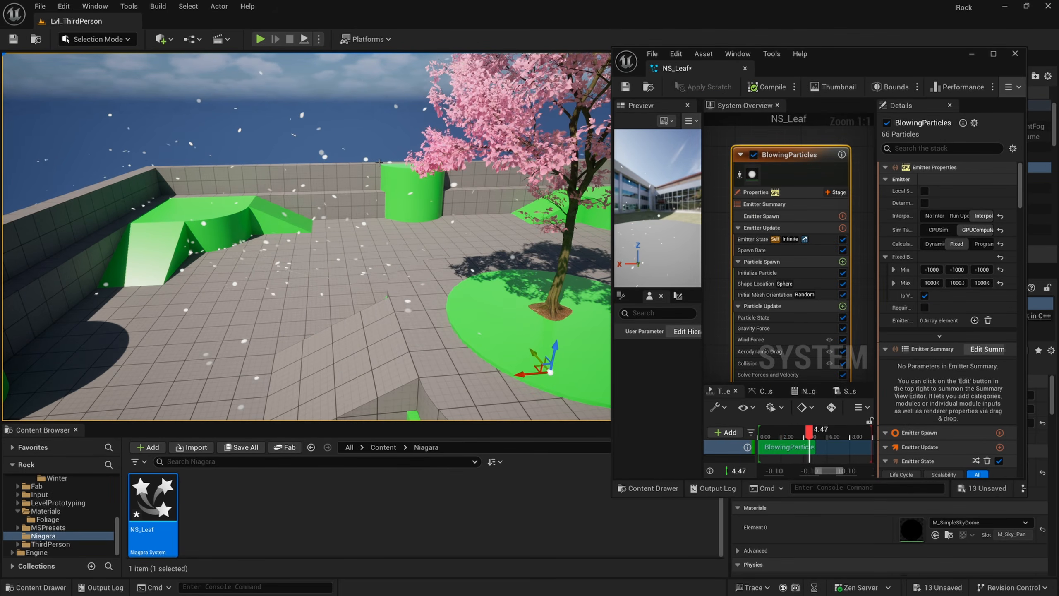
right_click_drag(329, 181, 267, 259)
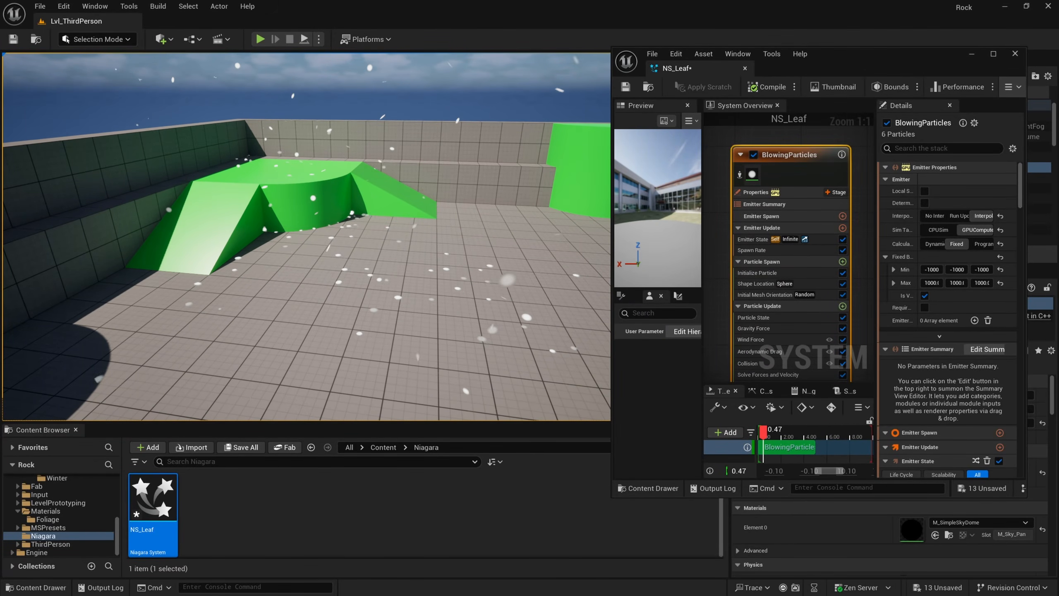
right_click_drag(224, 236, 236, 243)
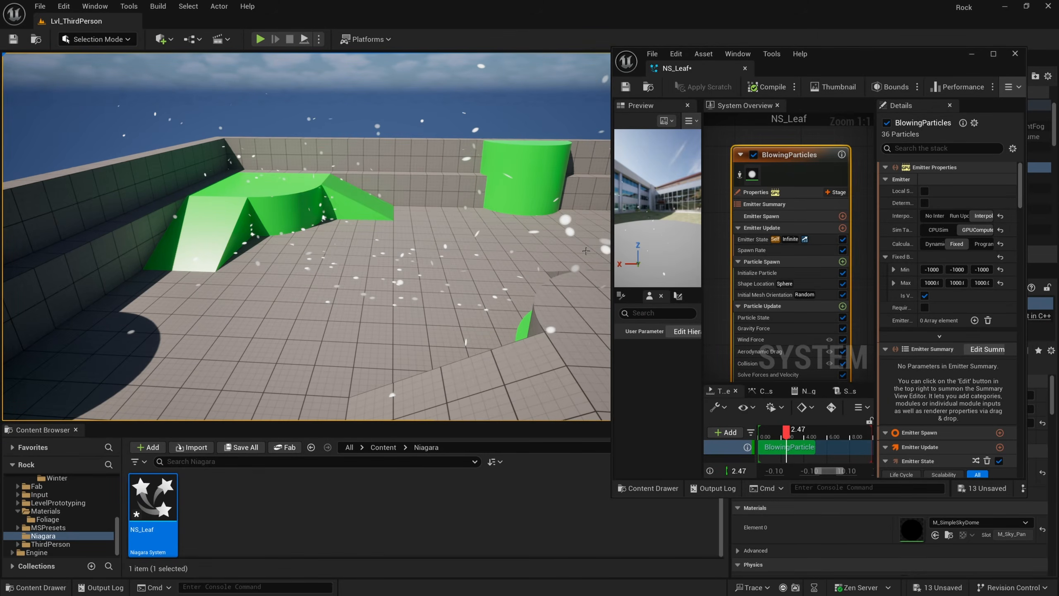
Step: Set the BlowingParticles emitter's Spawn Rate to 5 in the enlarged NS_Leaf editor
double_click(835, 61)
left_click_drag(474, 151, 332, 246)
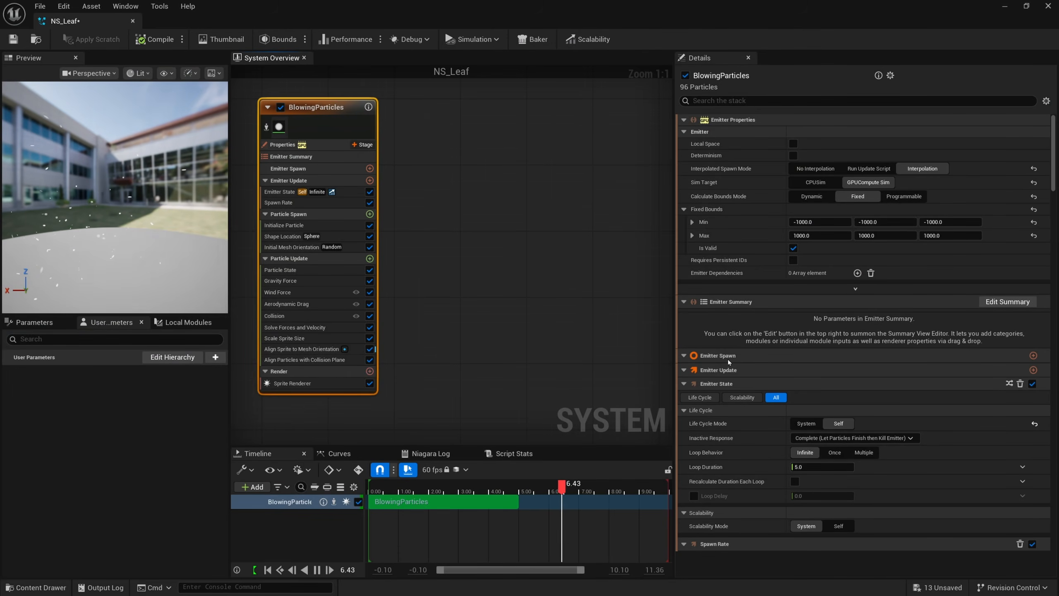
scroll(729, 362, "down", 5)
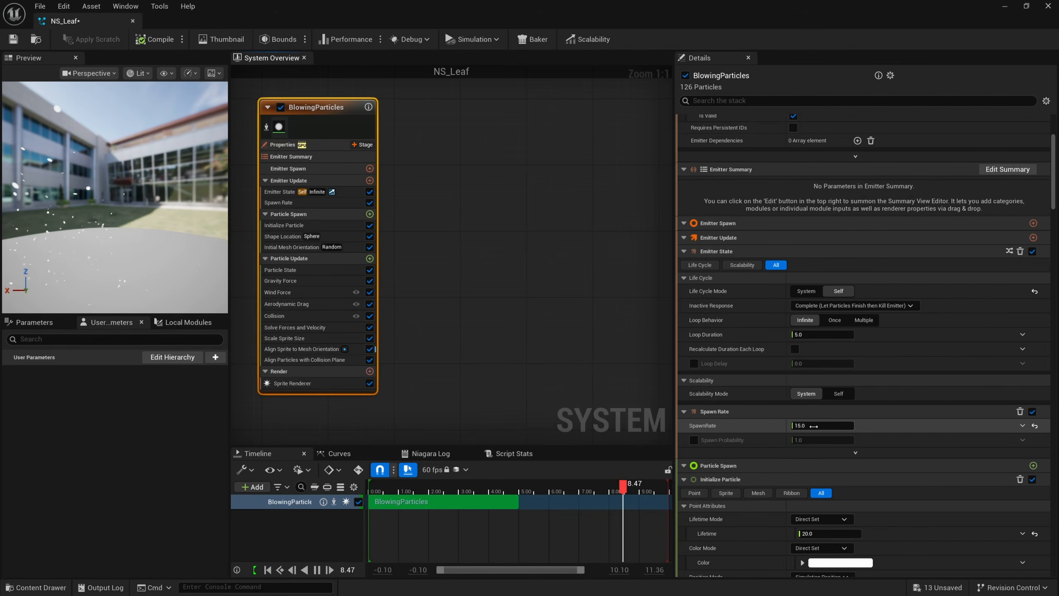
left_click(813, 426)
type("5")
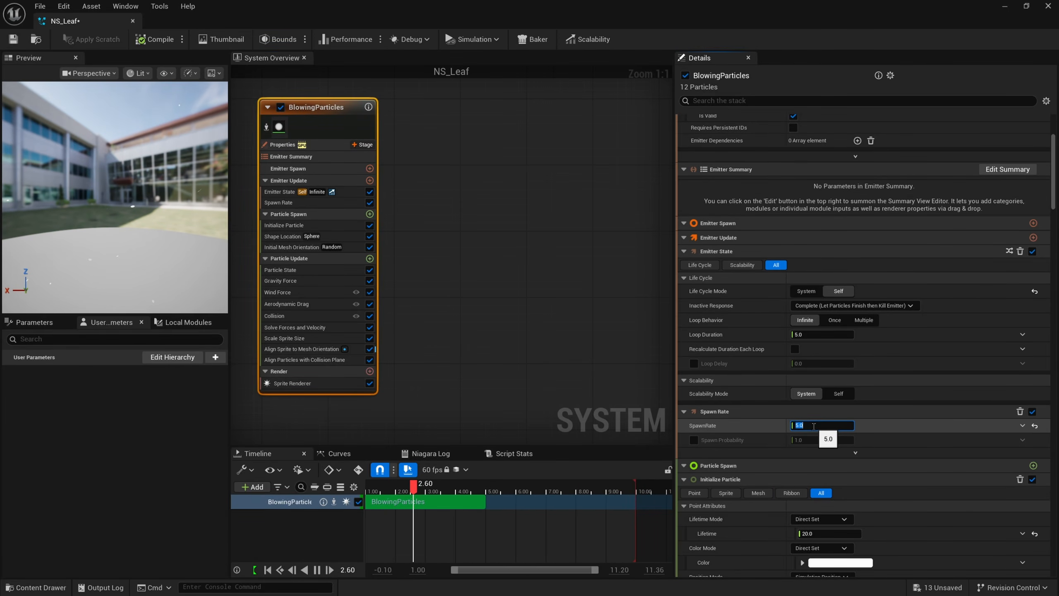
left_click(734, 426)
Step: Set the particle Lifetime to 10 in the Initialize Particle module
scroll(718, 471, "down", 2)
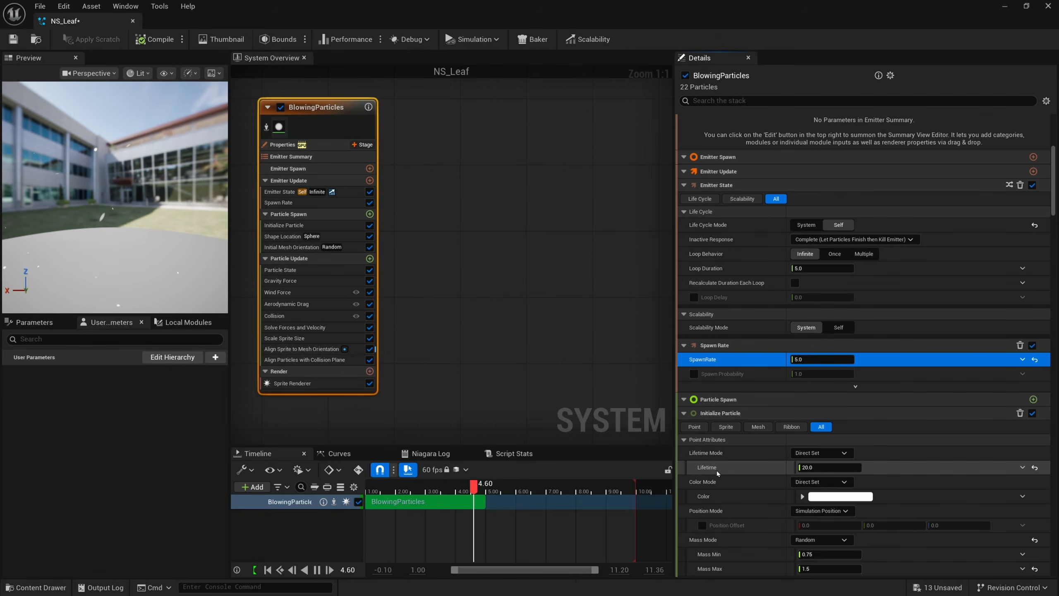
left_click(828, 468)
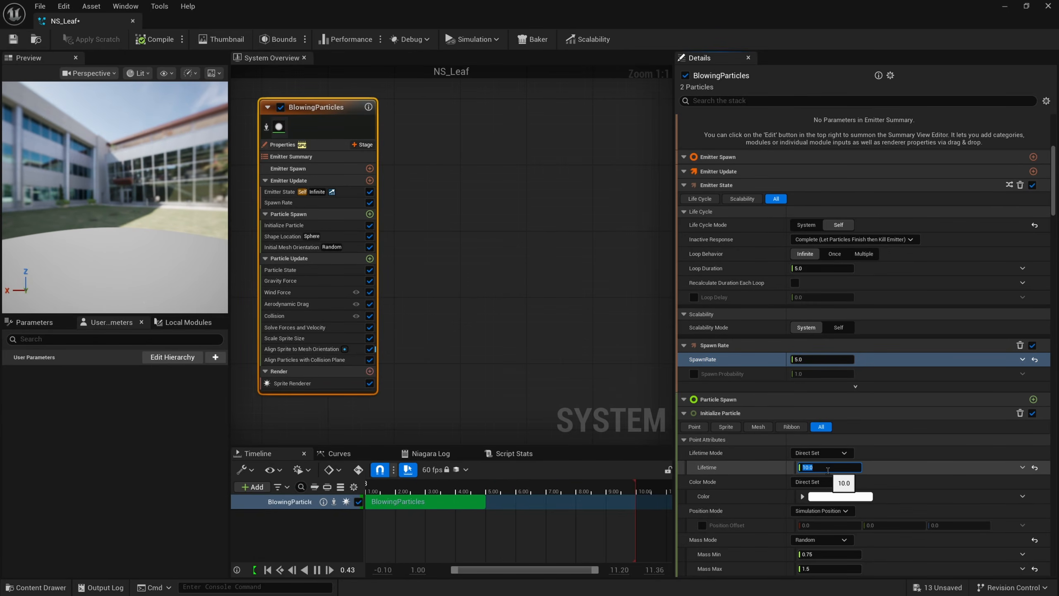
left_click(795, 472)
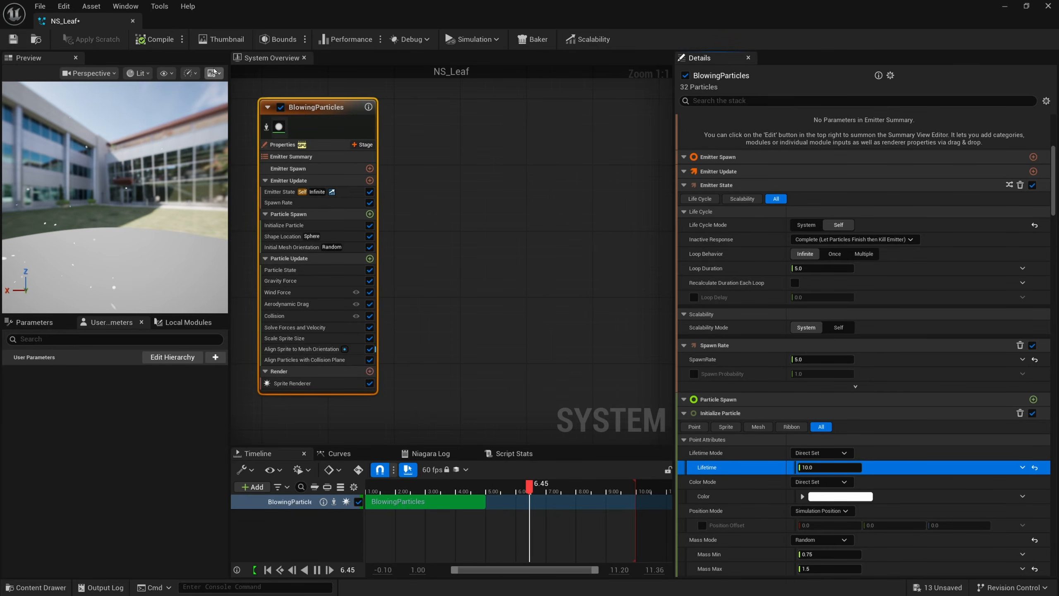
Step: Check the density of the blowing particles in the level from farther back, with the tree in view
left_click_drag(227, 19, 739, 81)
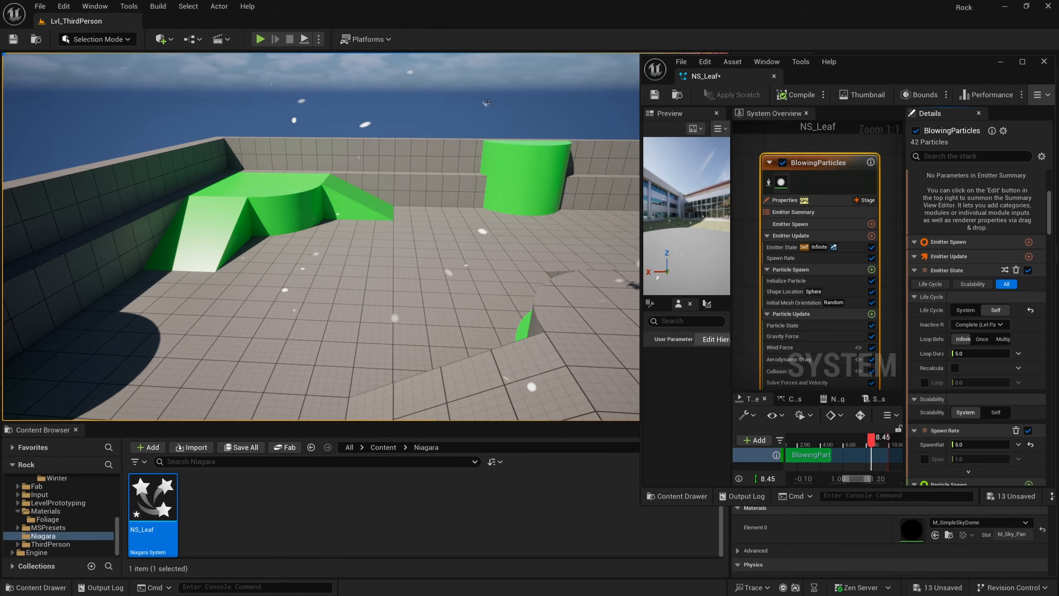
right_click_drag(380, 127, 442, 142)
right_click_drag(401, 227, 406, 227)
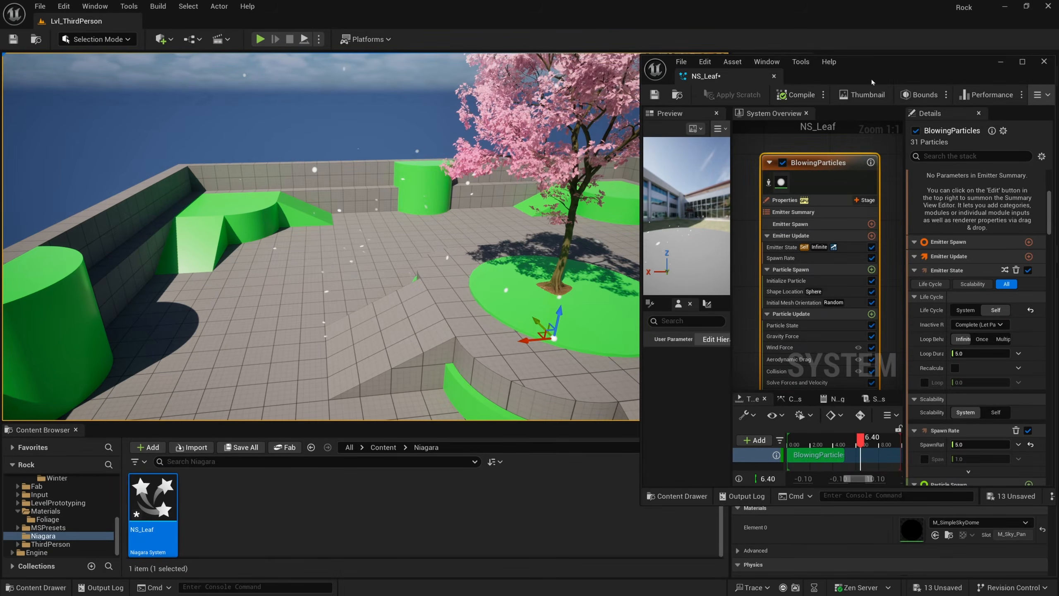
Step: Search the emitter stack for "camera" and enable Camera Distance Culling in the Sprite Renderer
left_click_drag(888, 75, 573, 76)
double_click(573, 75)
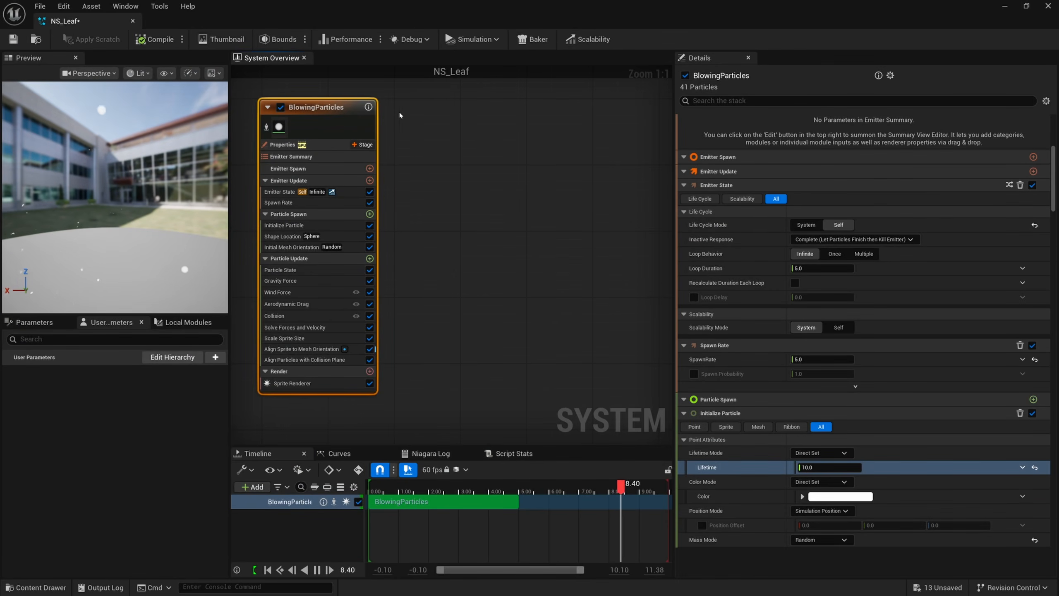
left_click(736, 101)
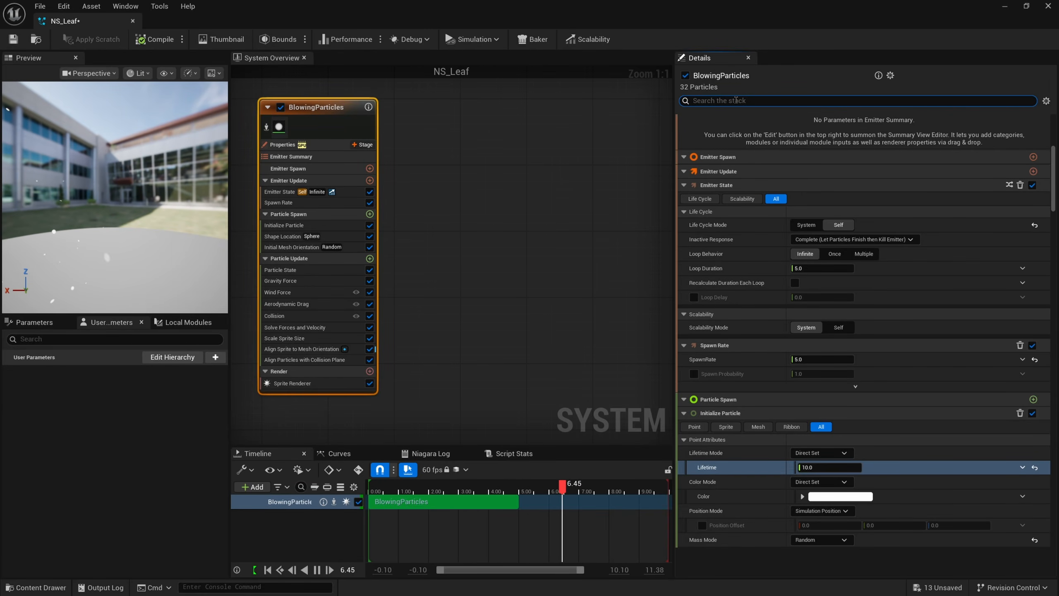
type("camera")
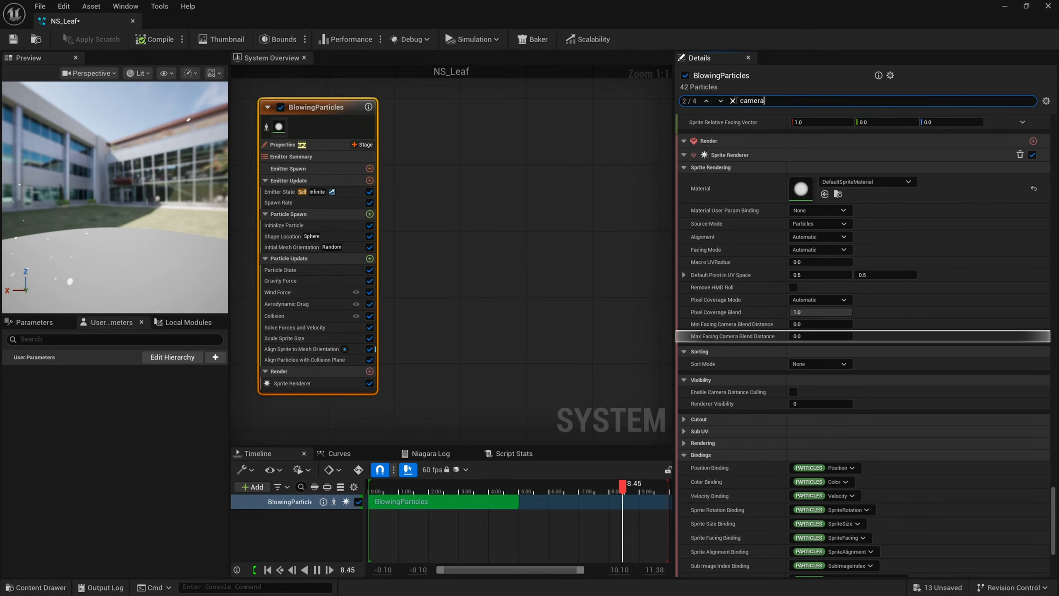
key("Return")
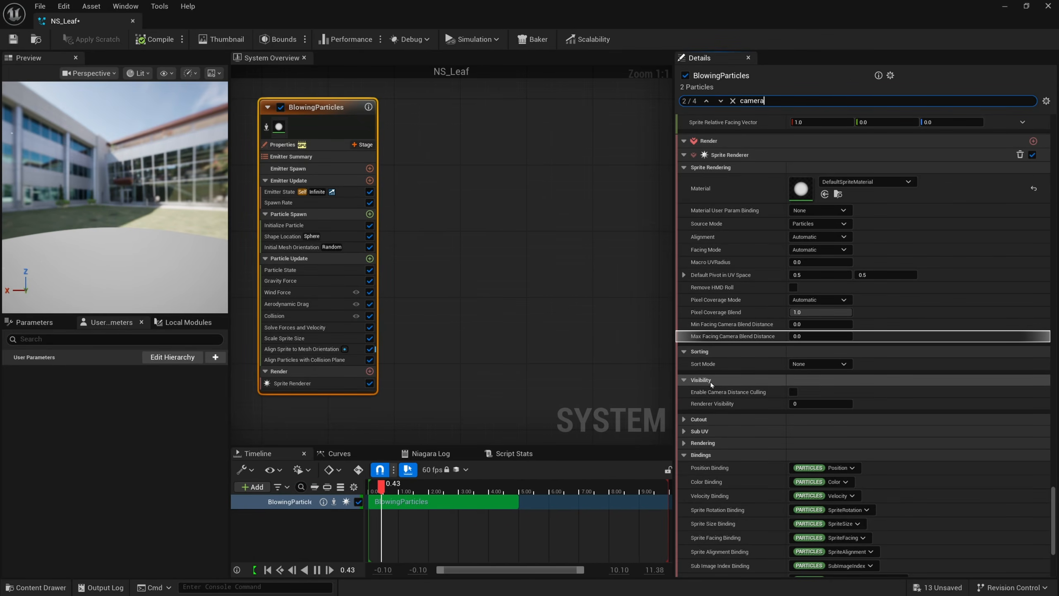
left_click(694, 394)
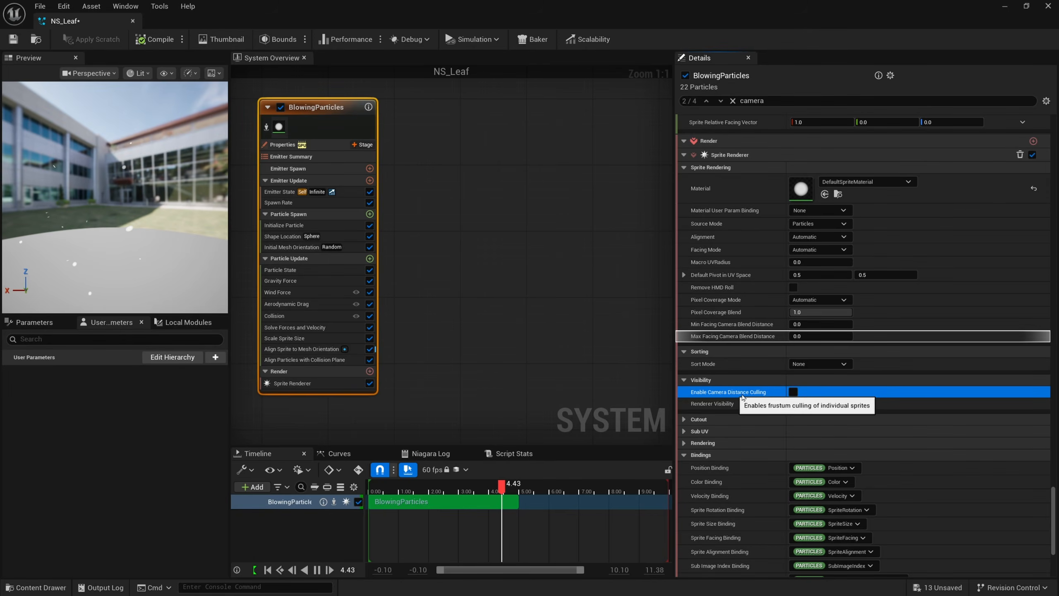
left_click(794, 392)
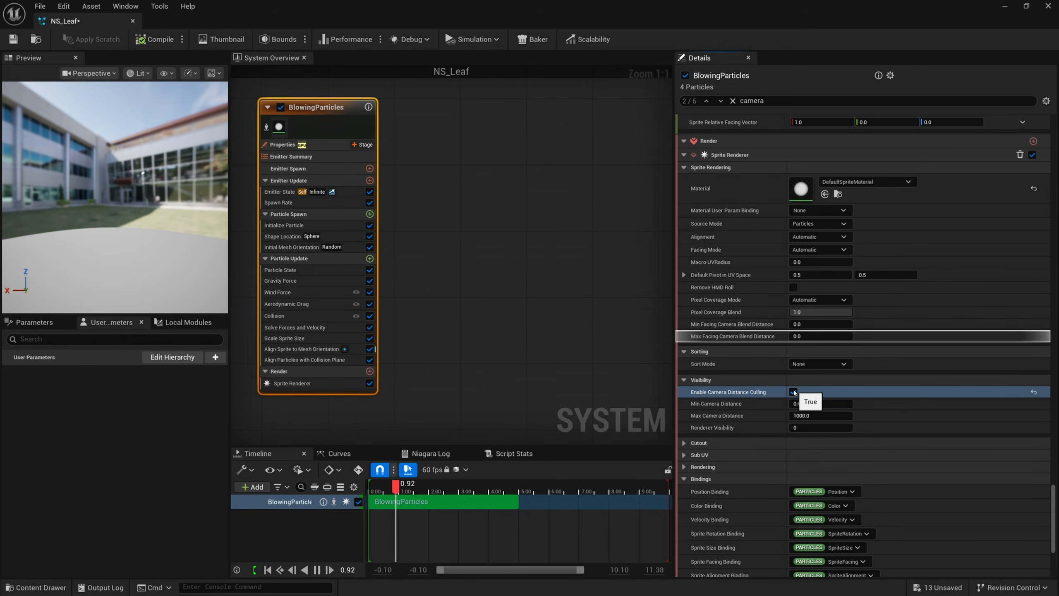
Step: Check the effect of camera distance culling on the particles around the tree in the level
double_click(562, 20)
left_click_drag(813, 74, 930, 99)
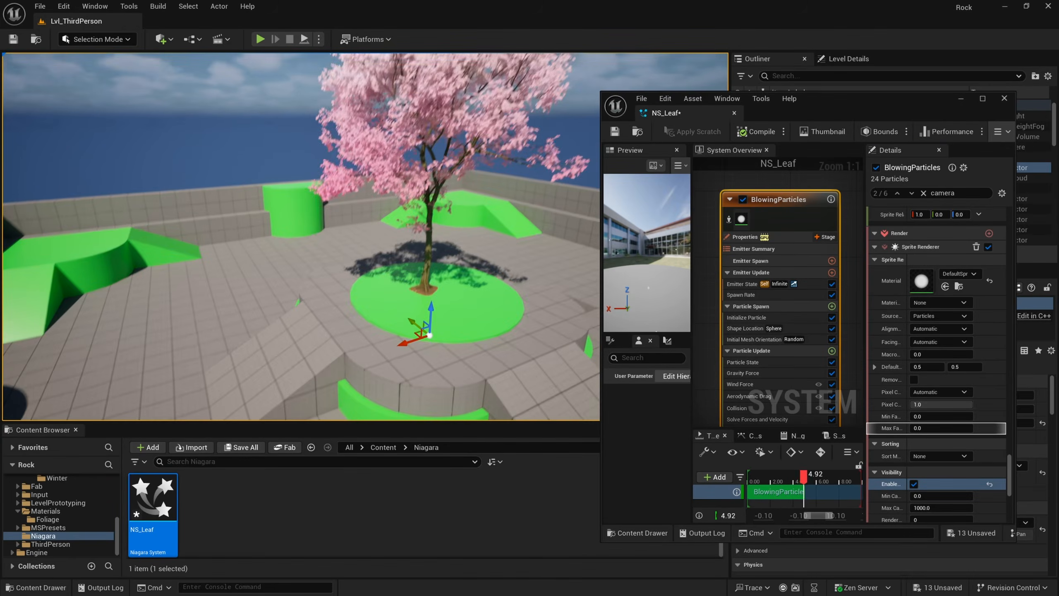
right_click_drag(227, 169, 227, 169)
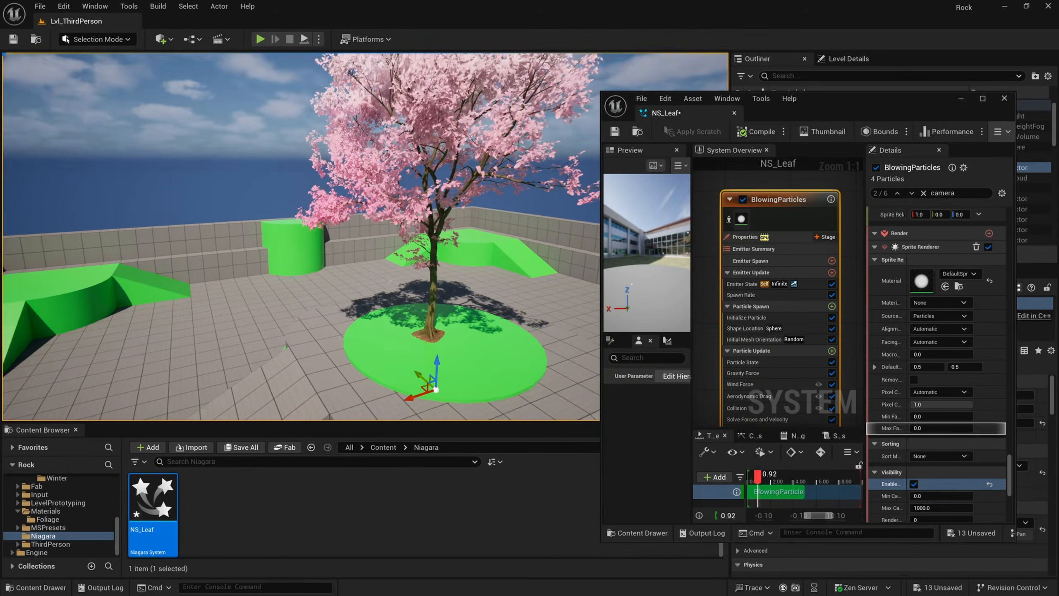
Step: Set the Sprite Renderer's Max Camera Distance to 5000
scroll(939, 397, "down", 2)
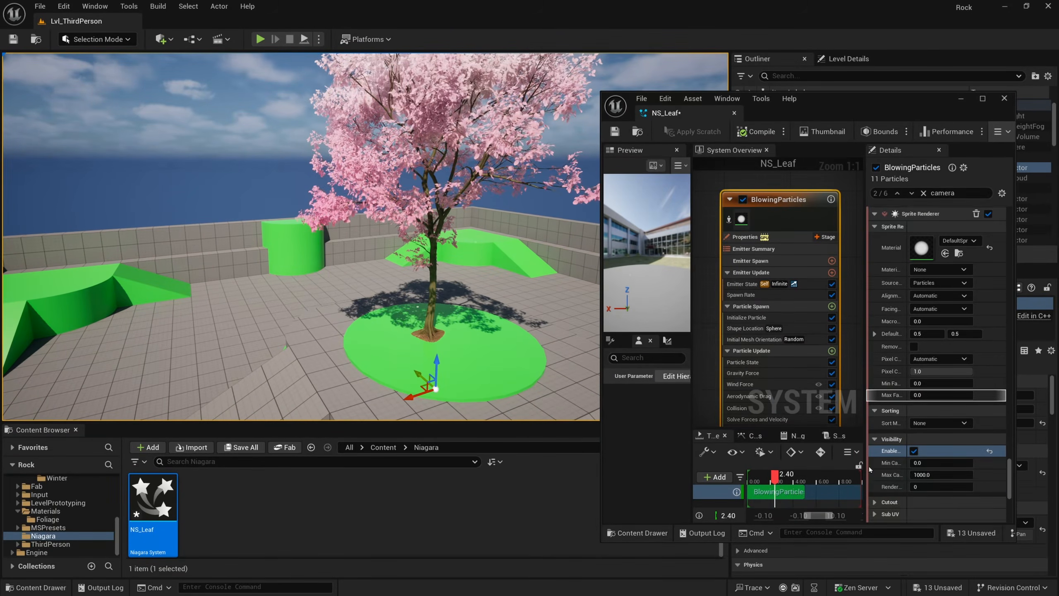
left_click(963, 475)
key("Return")
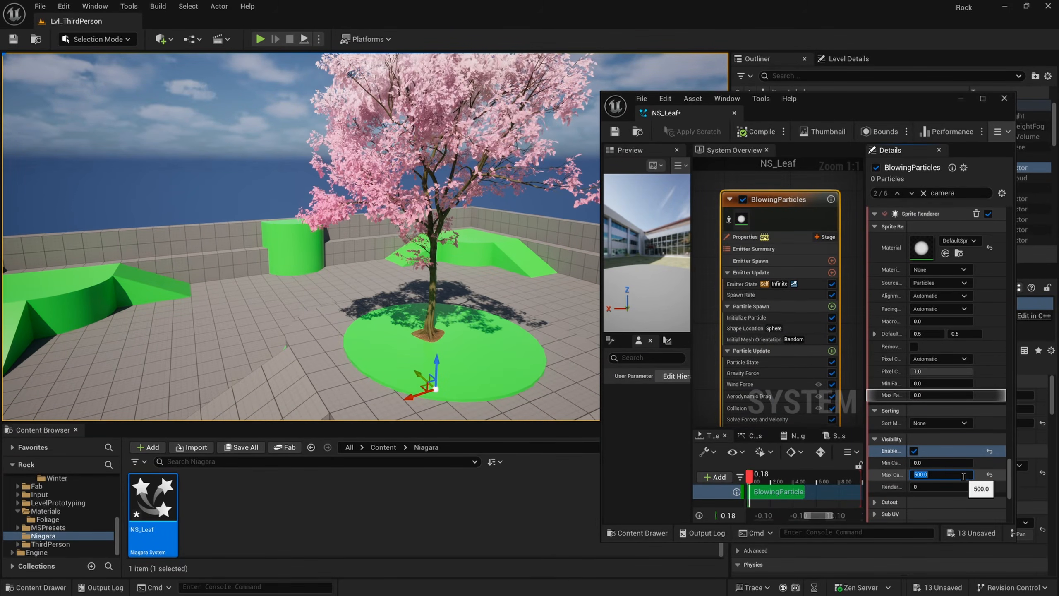
type("0")
key("Return")
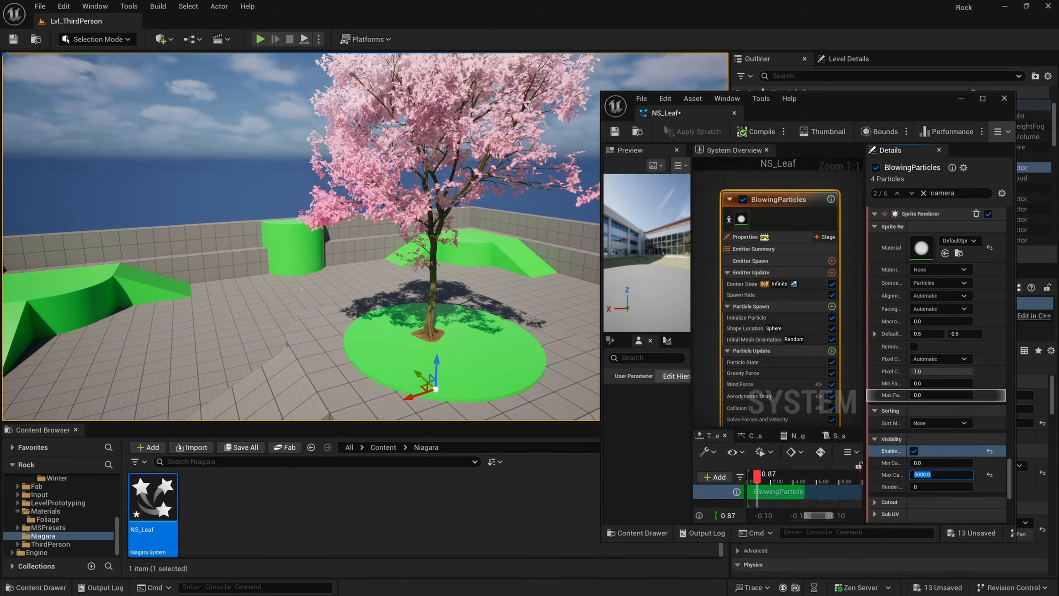
Step: Check the particles' camera distance culling in the level from far outside the walls and from close to the tree
right_click_drag(227, 169, 228, 169)
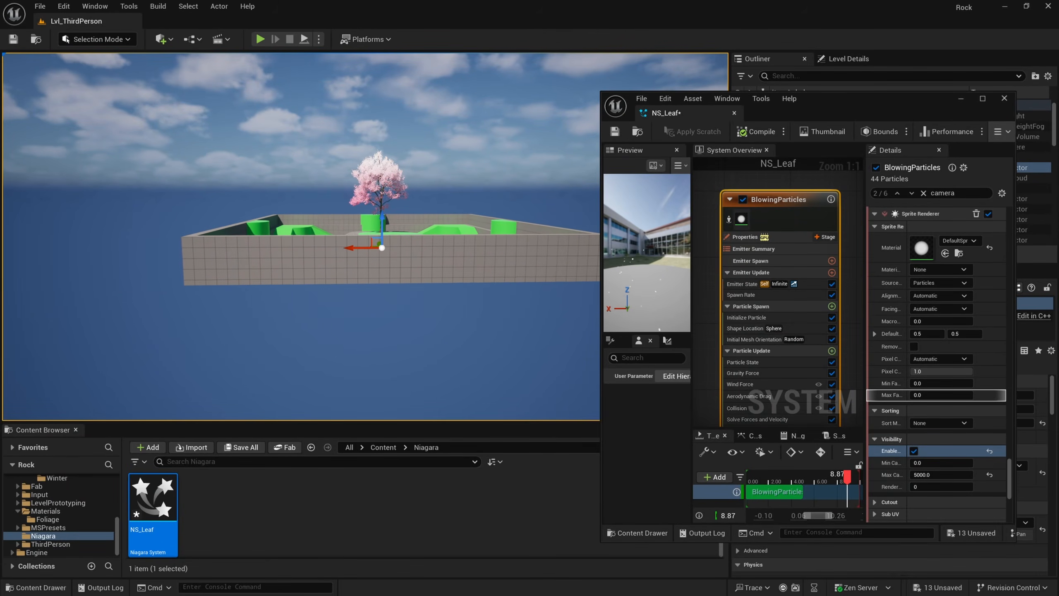
right_click_drag(227, 169, 227, 169)
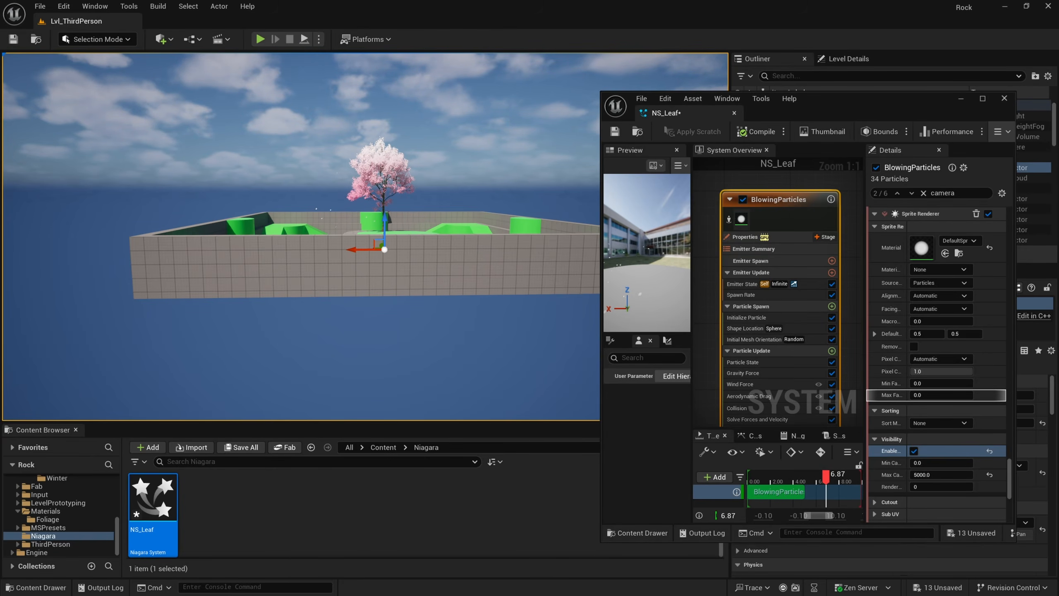
right_click_drag(227, 169, 227, 169)
right_click_drag(399, 179, 399, 180)
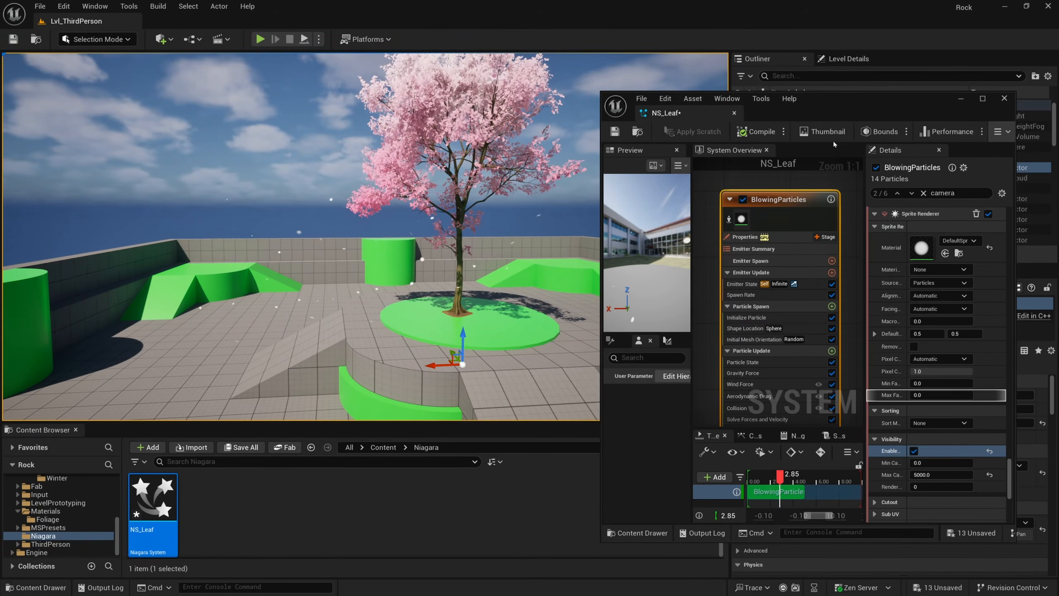
left_click_drag(849, 112, 811, 96)
left_click_drag(813, 102, 775, 88)
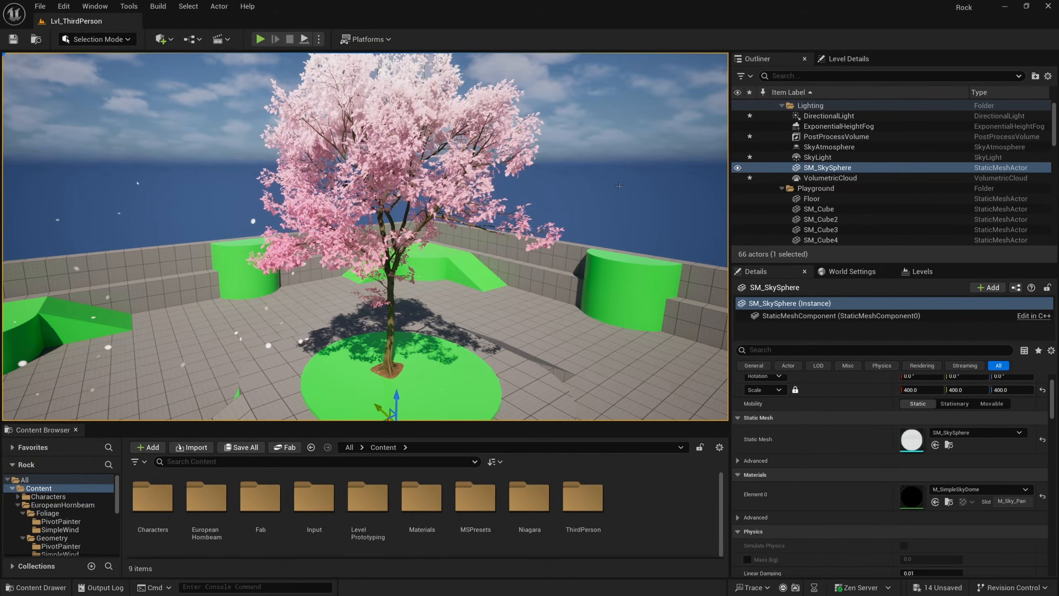
right_click_drag(259, 238, 514, 309)
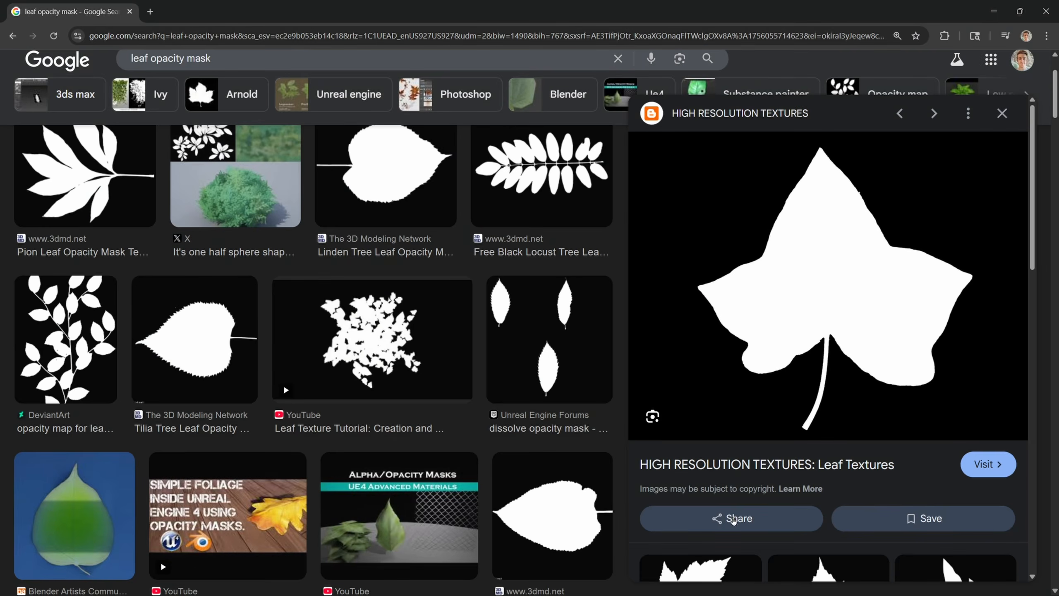
Step: Switch to the browser and look through the Google image results for "leaf opacity mask"
scroll(161, 561, "up", 3)
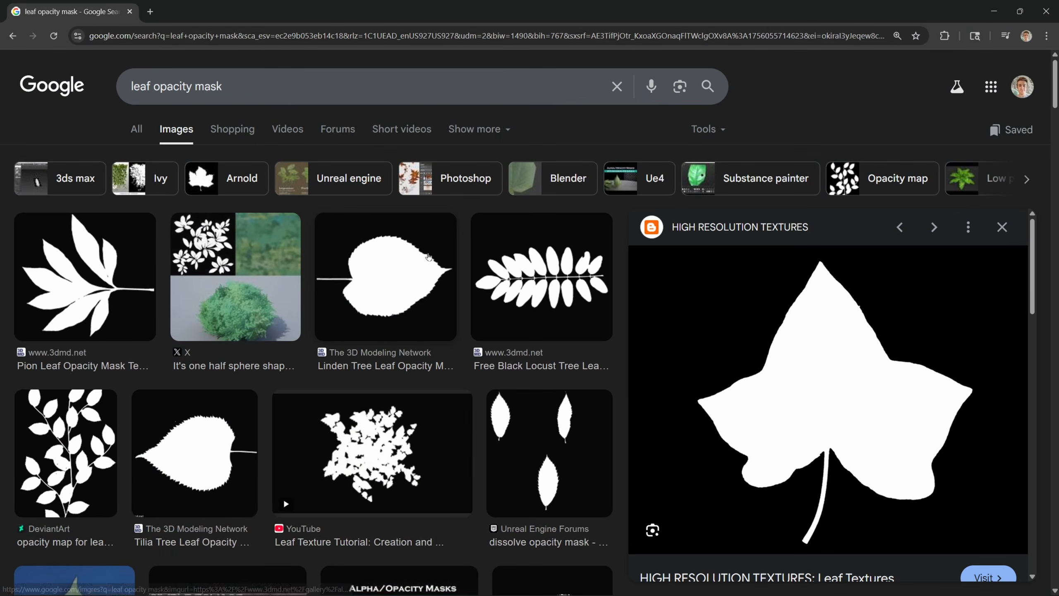
left_click_drag(222, 86, 59, 87)
left_click(237, 88)
scroll(292, 288, "down", 2)
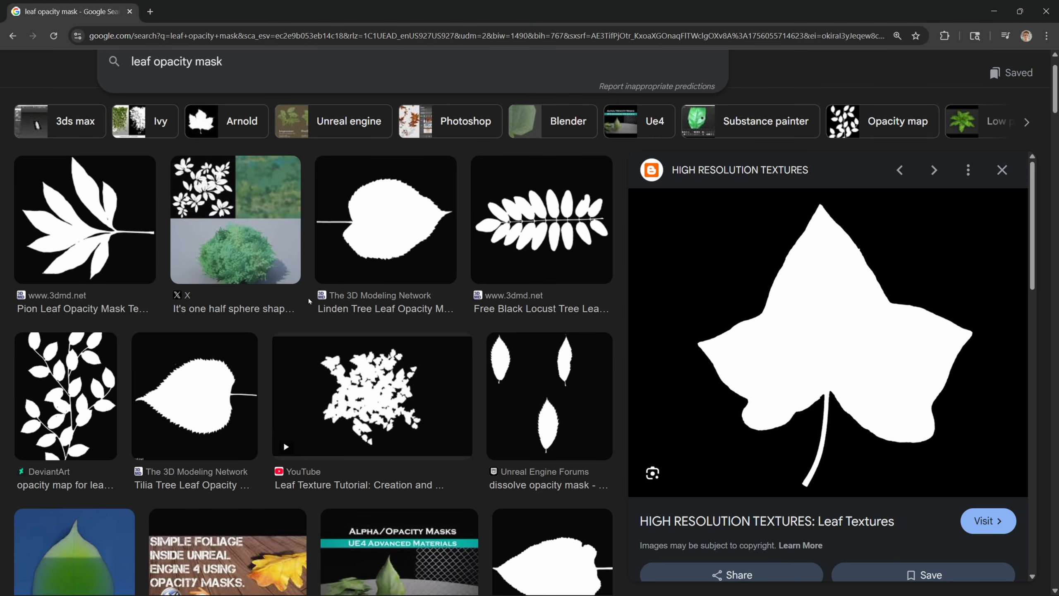
left_click(268, 311)
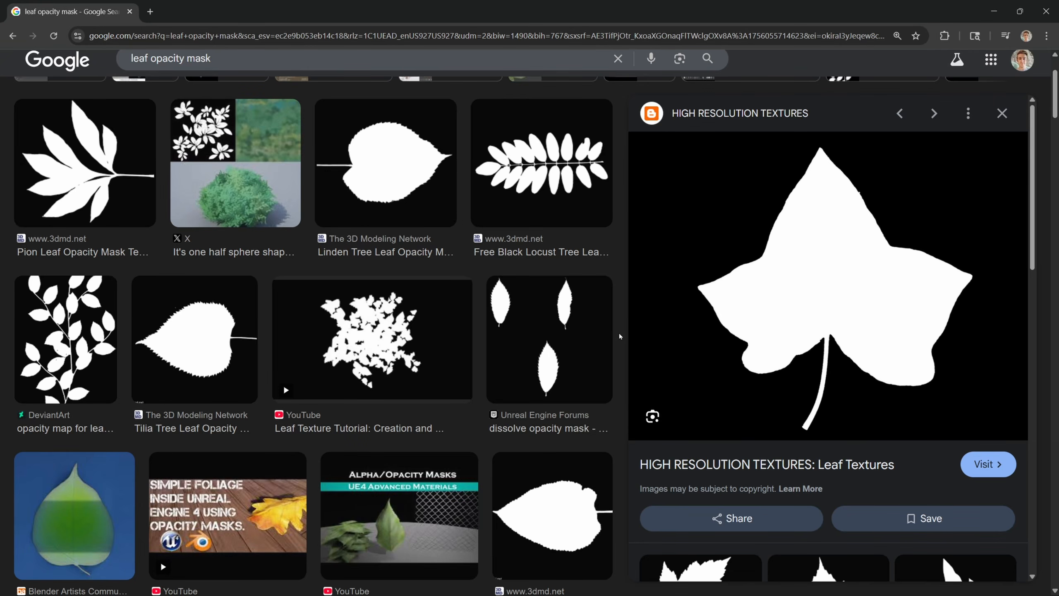
scroll(620, 337, "down", 3)
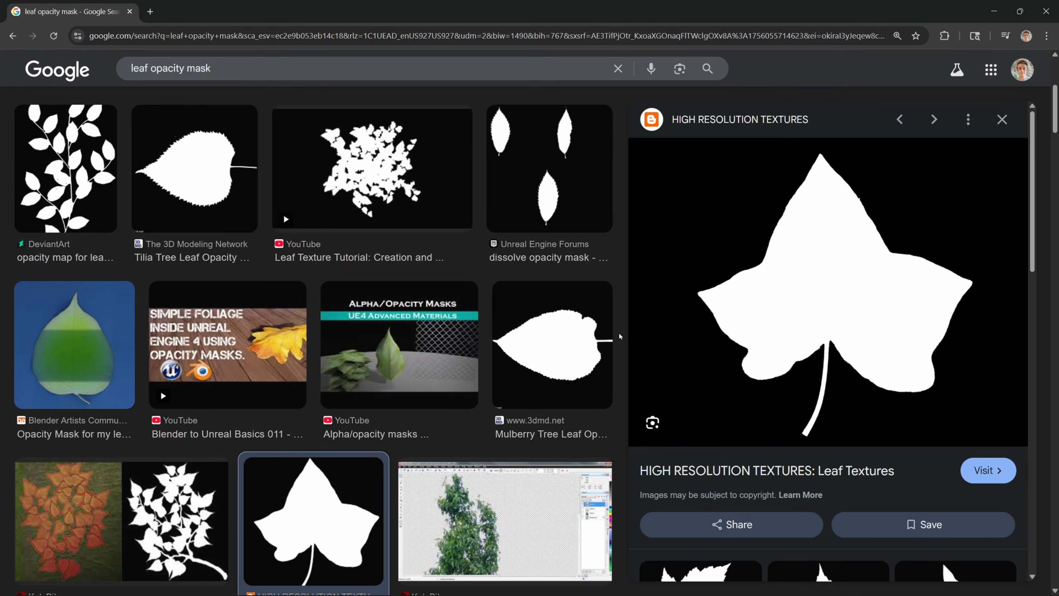
scroll(630, 334, "down", 2)
scroll(630, 334, "up", 4)
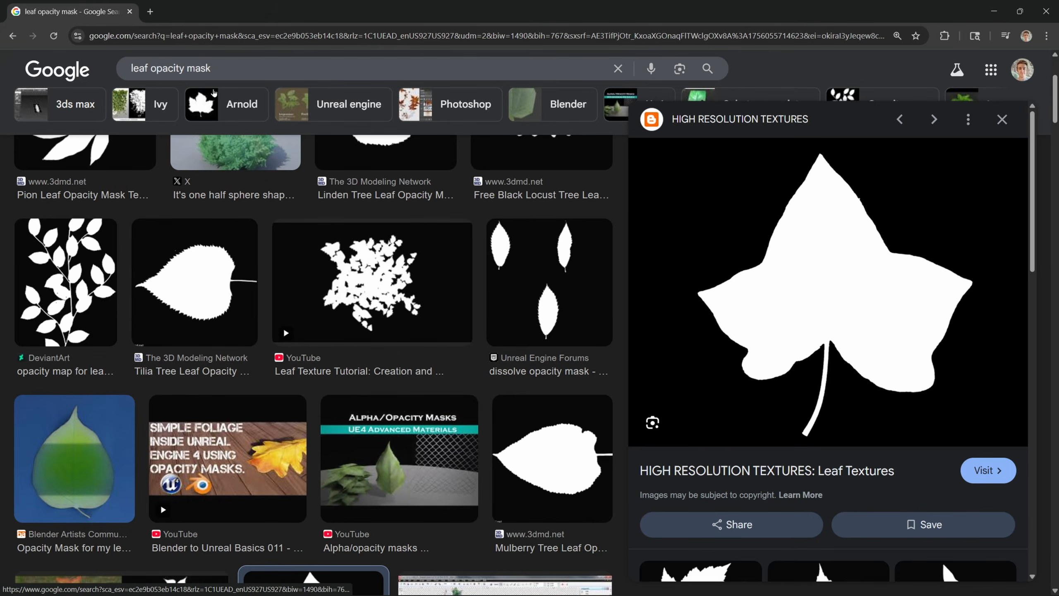
Step: Open photopea.com in the browser
left_click(182, 35)
type("photo")
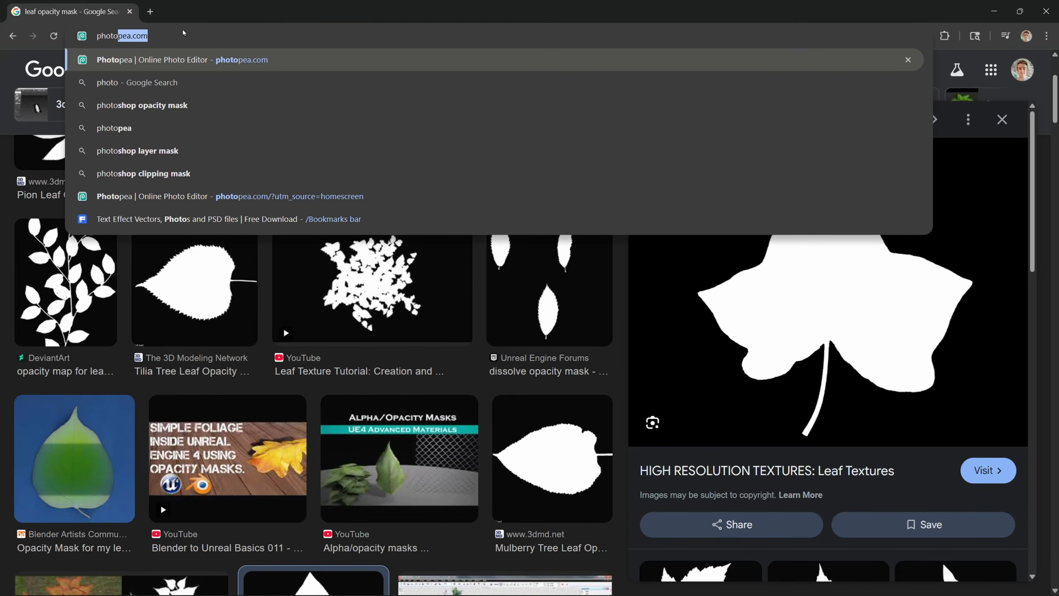
key("Return")
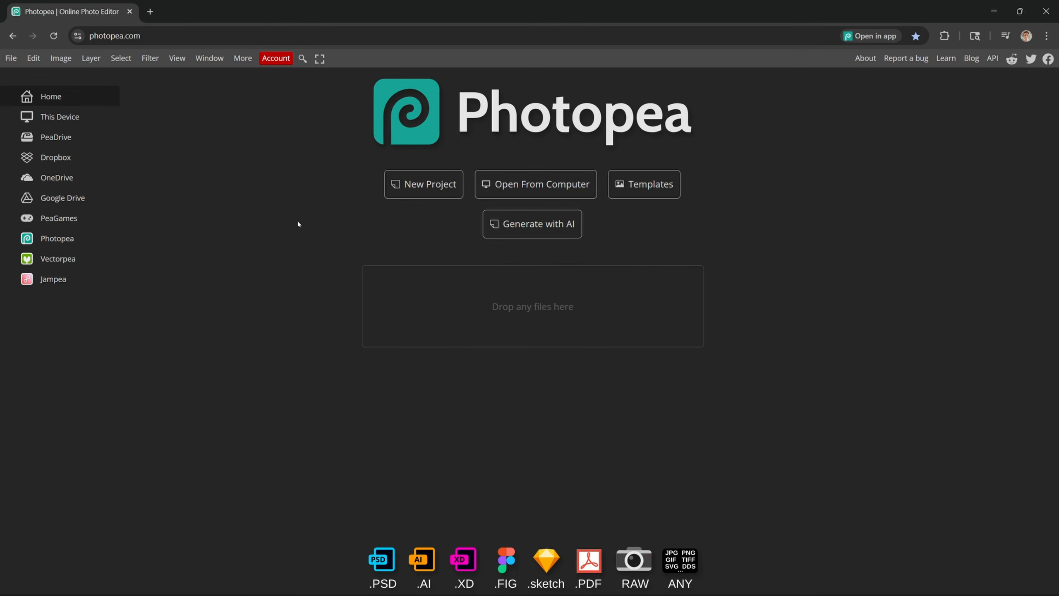
Step: Find and launch the installed Photopea app from the Windows search
mouse_move(586, 571)
left_click(459, 581)
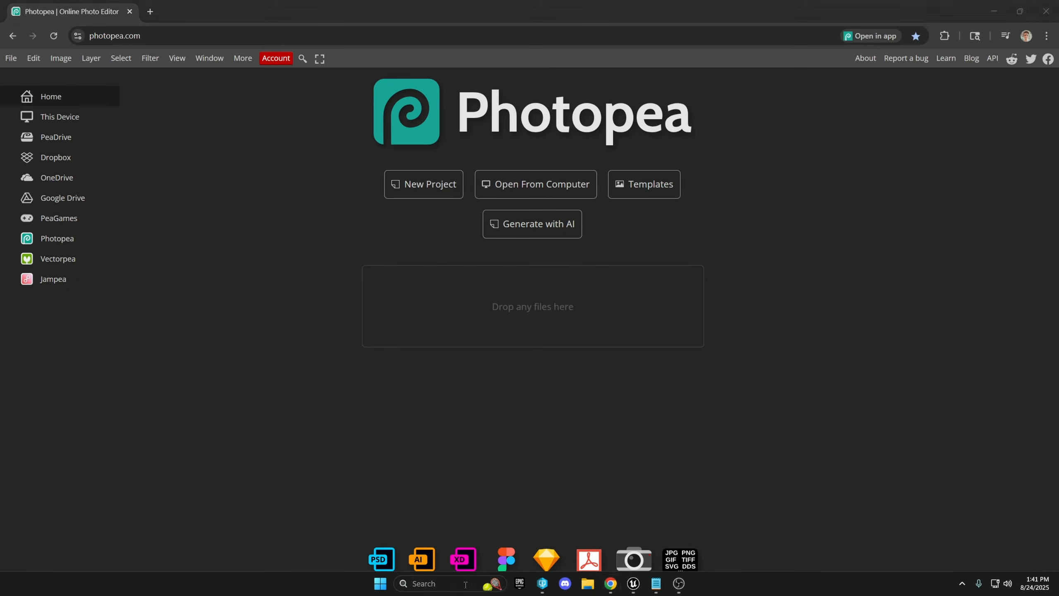
type("photo")
key("Return")
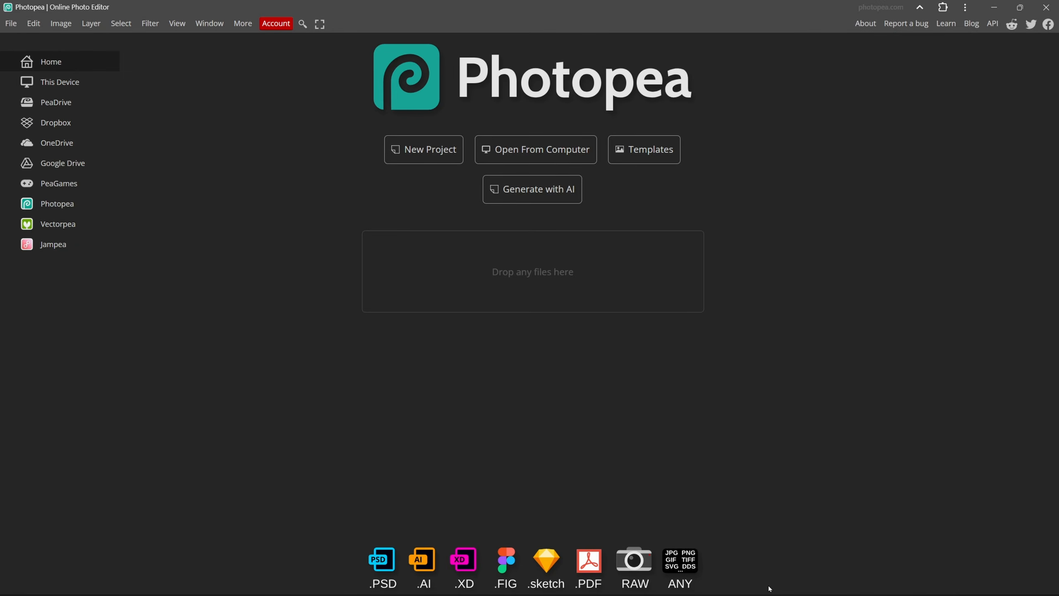
Step: Return to Unreal Engine, select the tree and open its leaf material instance MI_Leaves_01_Inst1
mouse_move(574, 571)
mouse_move(634, 584)
left_click(494, 534)
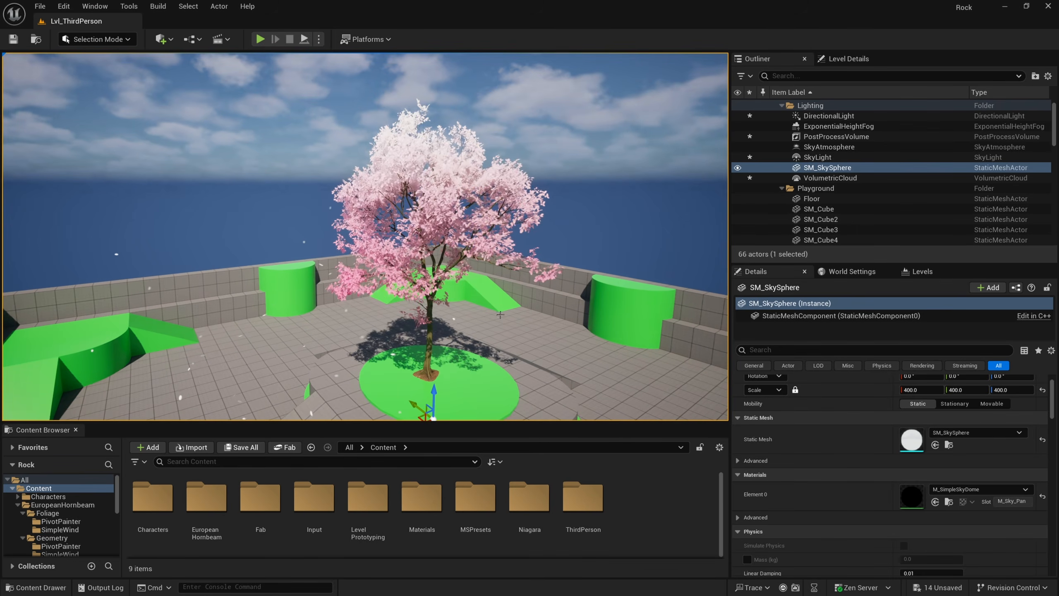
left_click(433, 211)
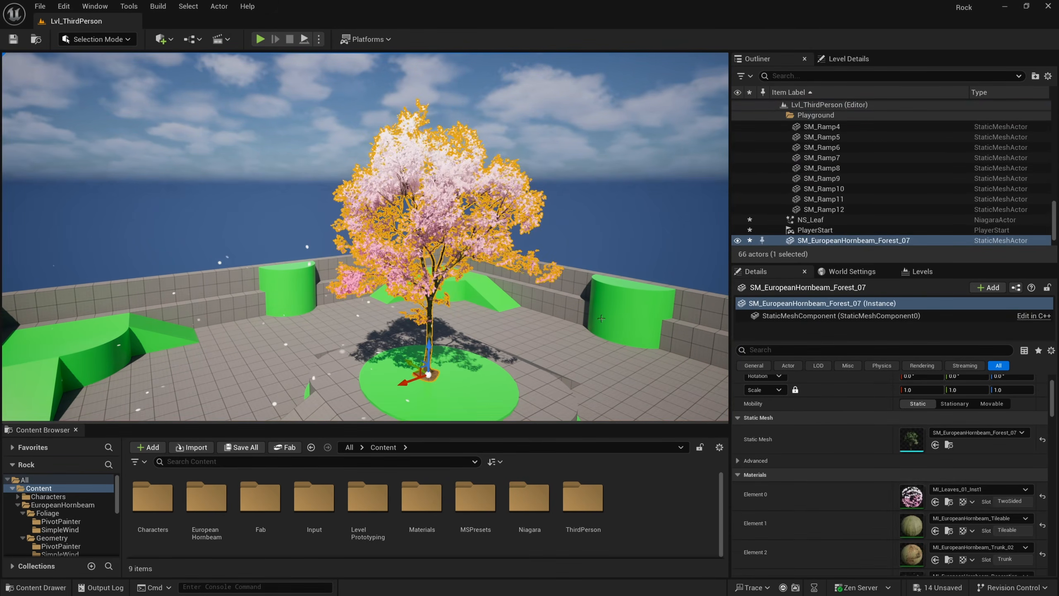
double_click(912, 496)
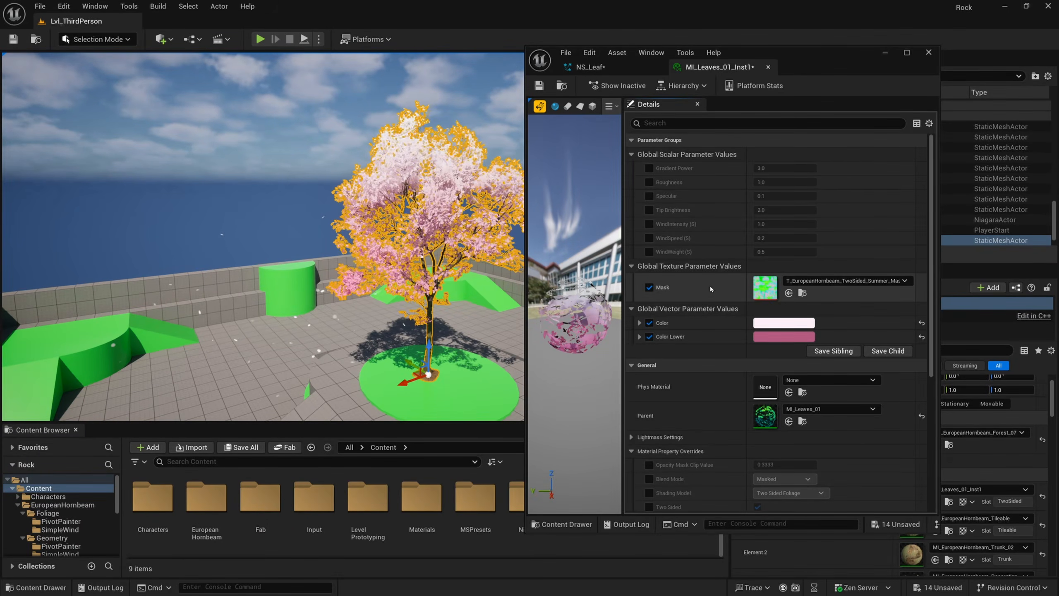
Step: View the tree's leaves up close and locate the leaf material's Mask texture in the project content
key("w")
right_click_drag(375, 250, 430, 245)
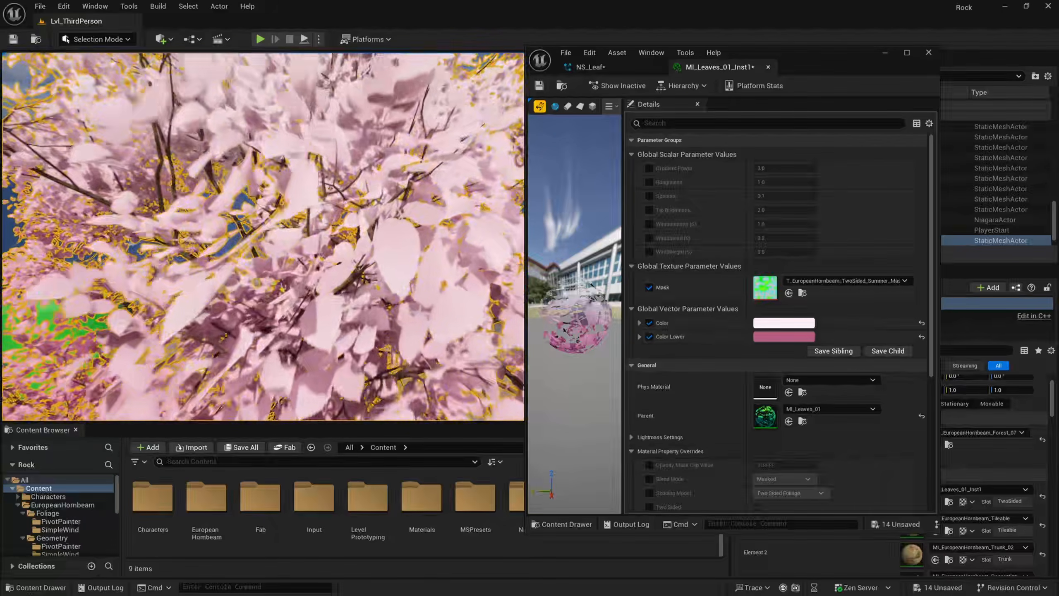
left_click(803, 293)
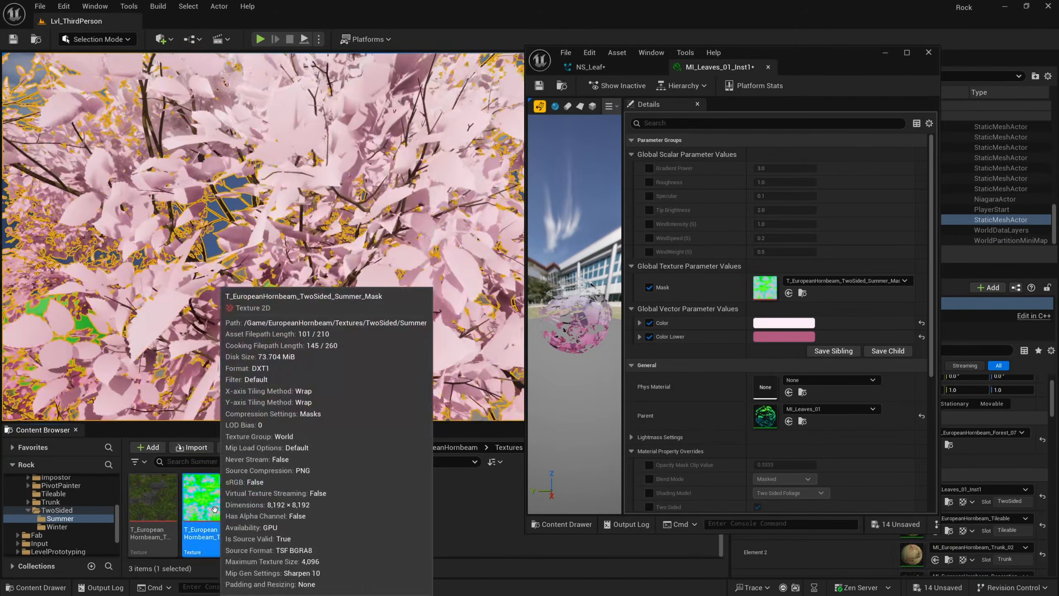
Step: Export the T_EuropeanHornbeam_TwoSided_Summer_Mask texture as a PNG to the Desktop
right_click(215, 509)
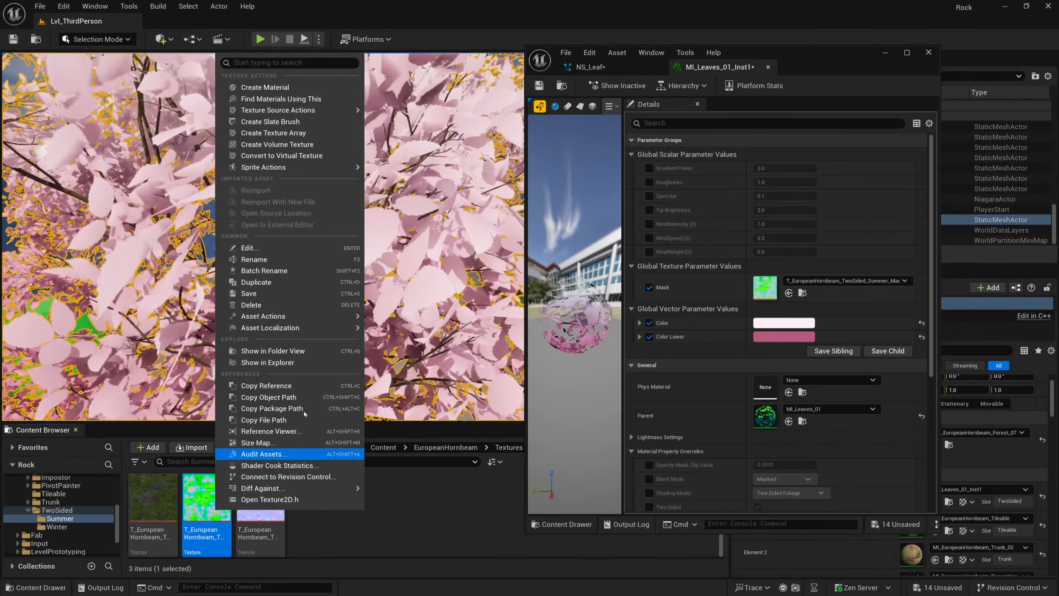
mouse_move(292, 316)
left_click(420, 385)
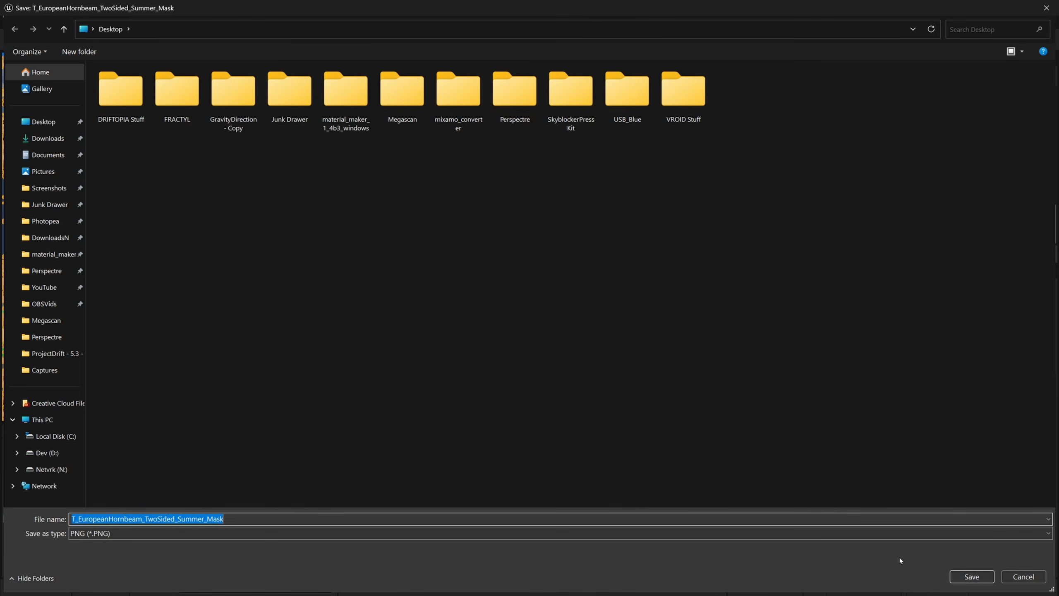
left_click(972, 576)
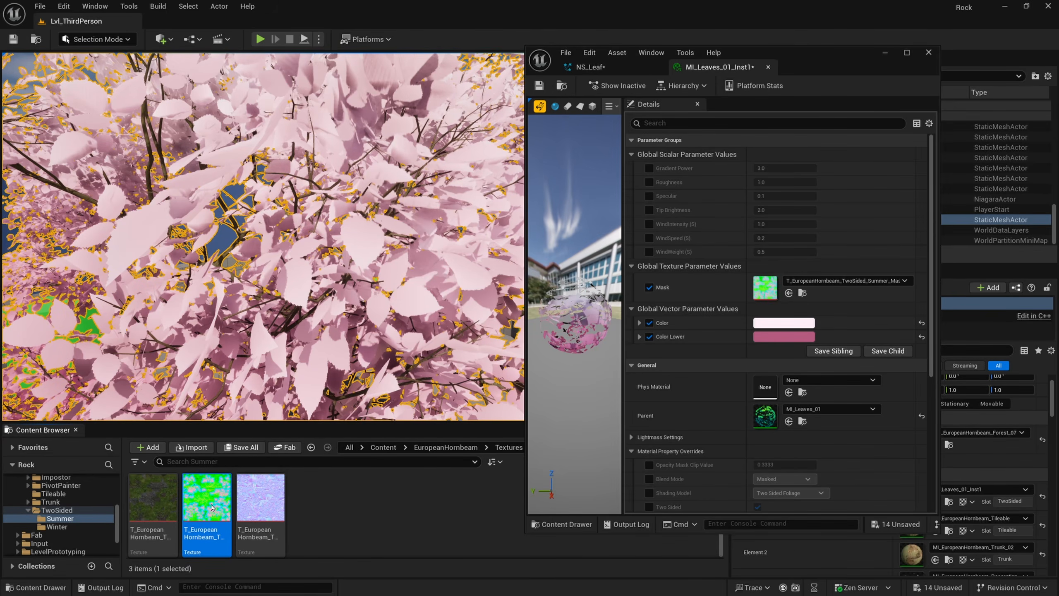
left_click(341, 499)
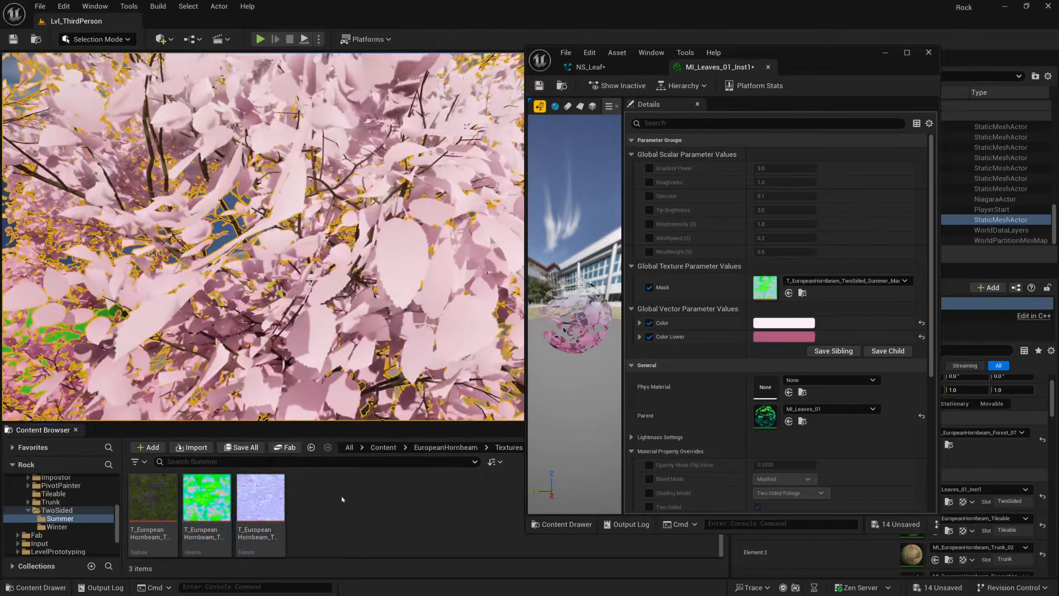
key("f")
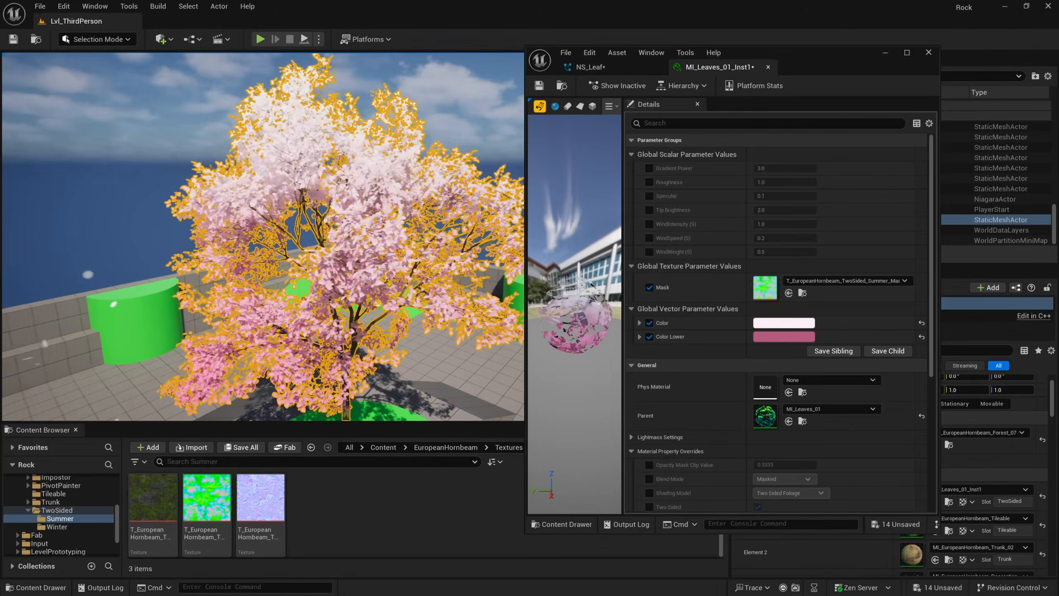
left_click(104, 84)
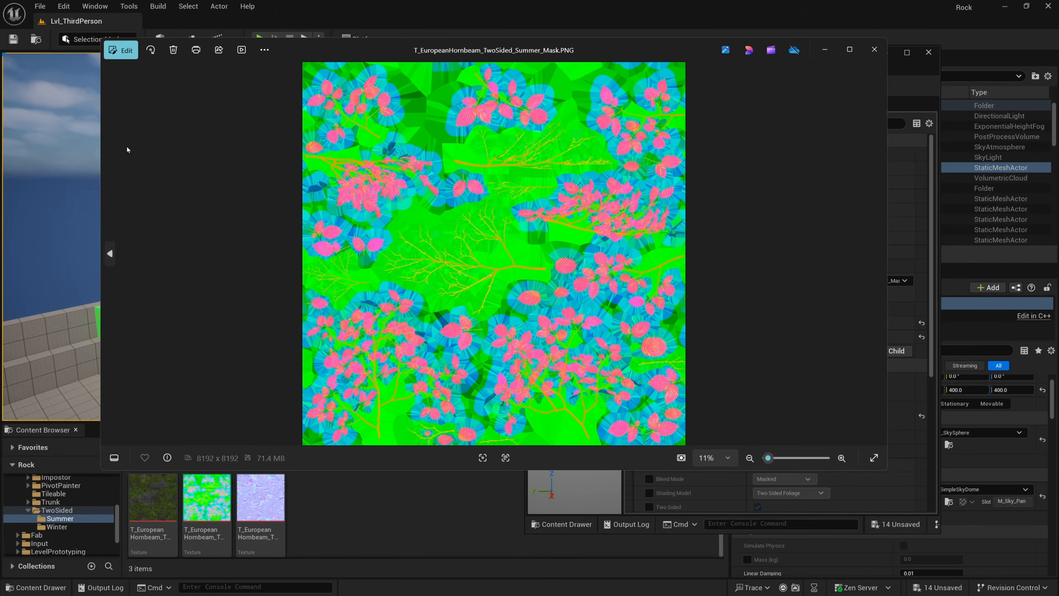
Step: Resize the exported mask image to 1024 x 1024 pixels in the Photos viewer and start saving it
left_click(266, 50)
left_click(216, 125)
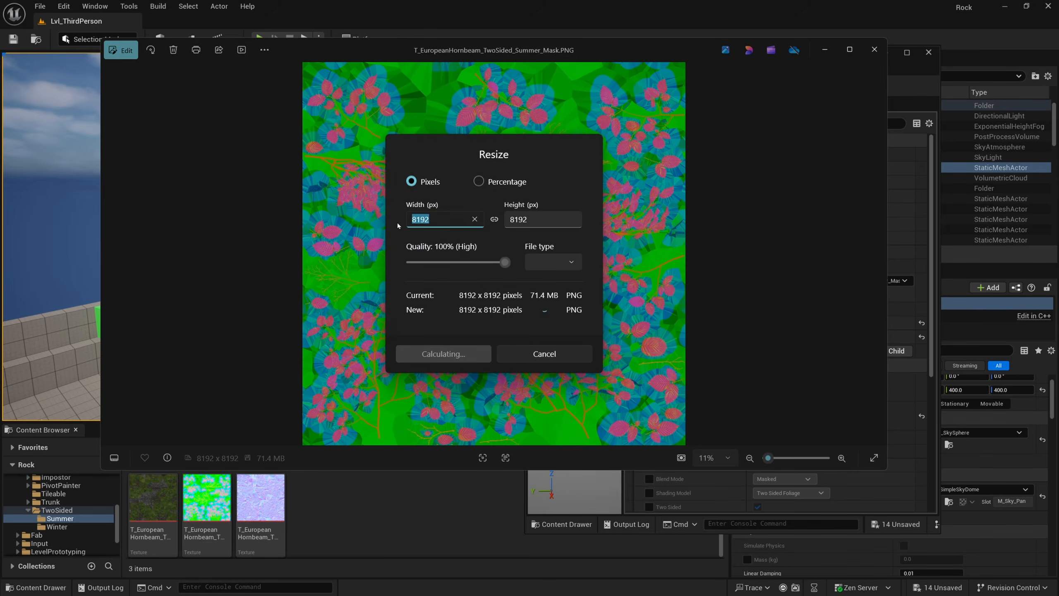
type("1024")
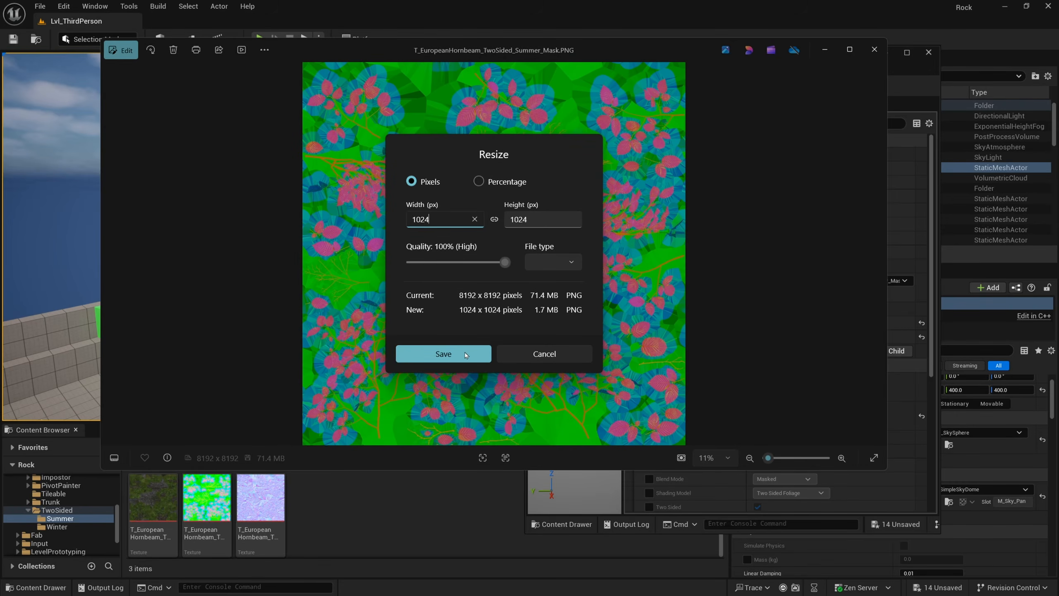
left_click(465, 354)
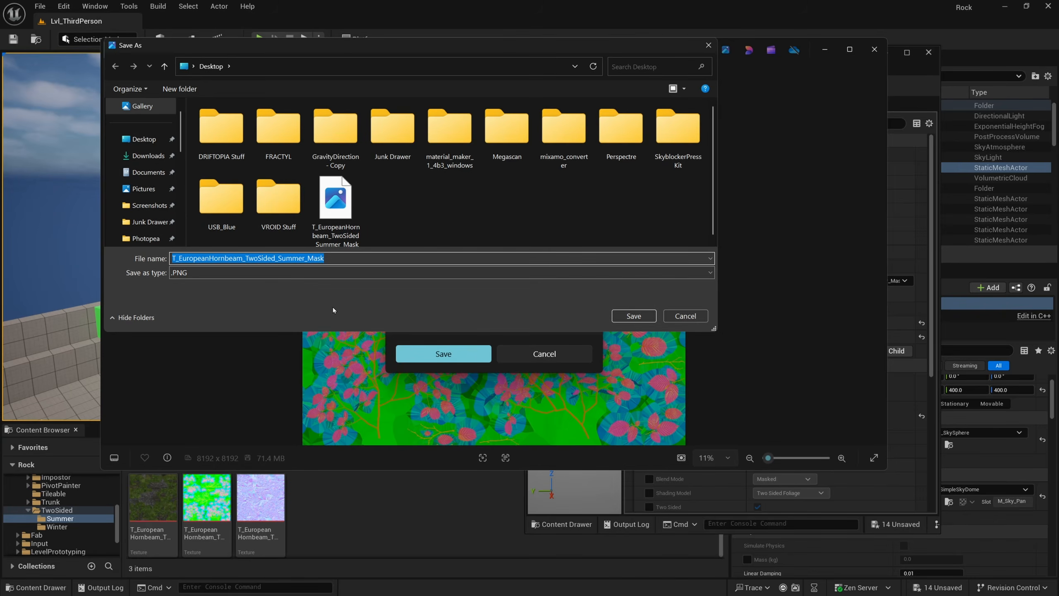
Step: Save the resized image to the Desktop as T_EuropeanHornbeam_TwoSided_Summer_Mask_1024 in PNG format
left_click(338, 256)
type("_")
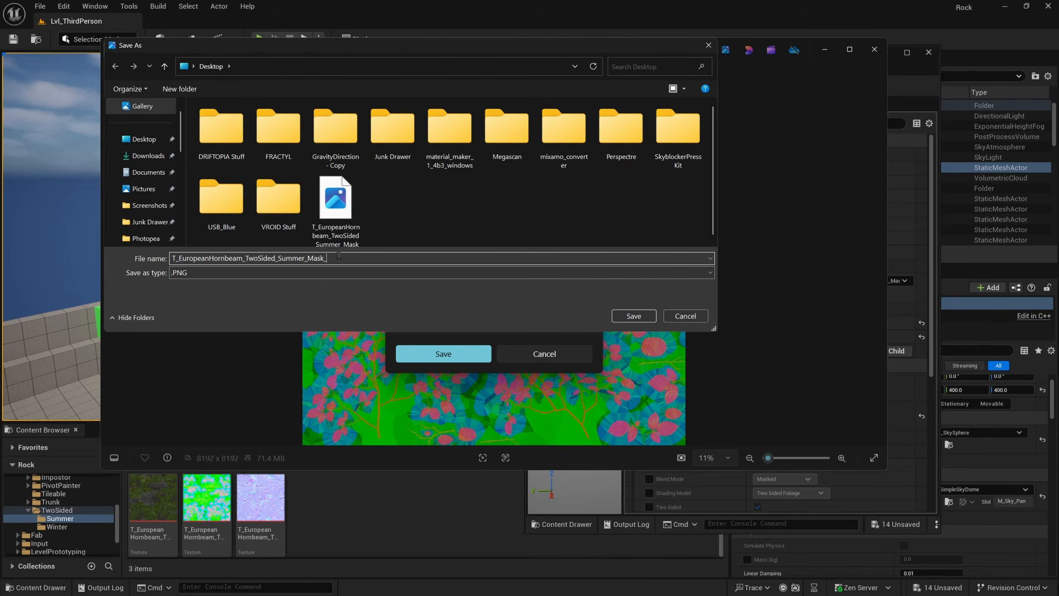
type("1024")
left_click(632, 316)
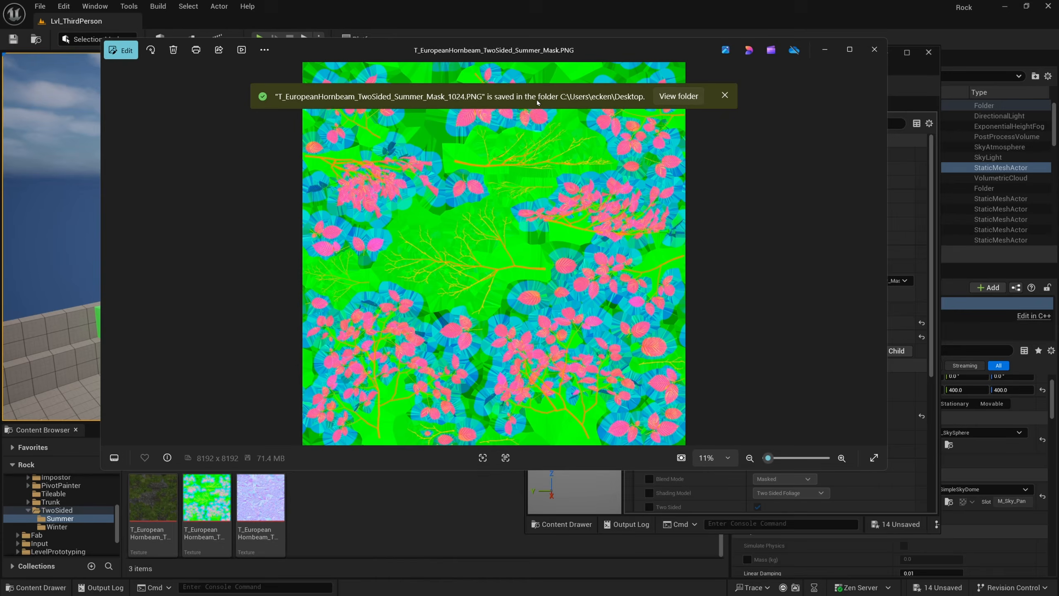
Step: Minimize the image viewer and open the leaf mask image from the Desktop in Photopea
left_click(833, 49)
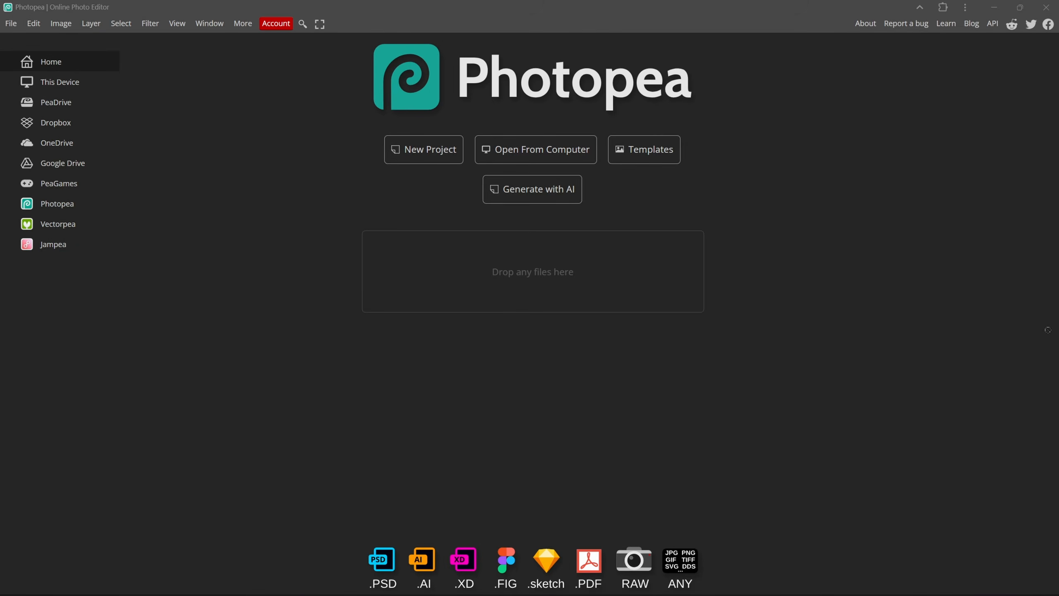
left_click_drag(1048, 330, 500, 368)
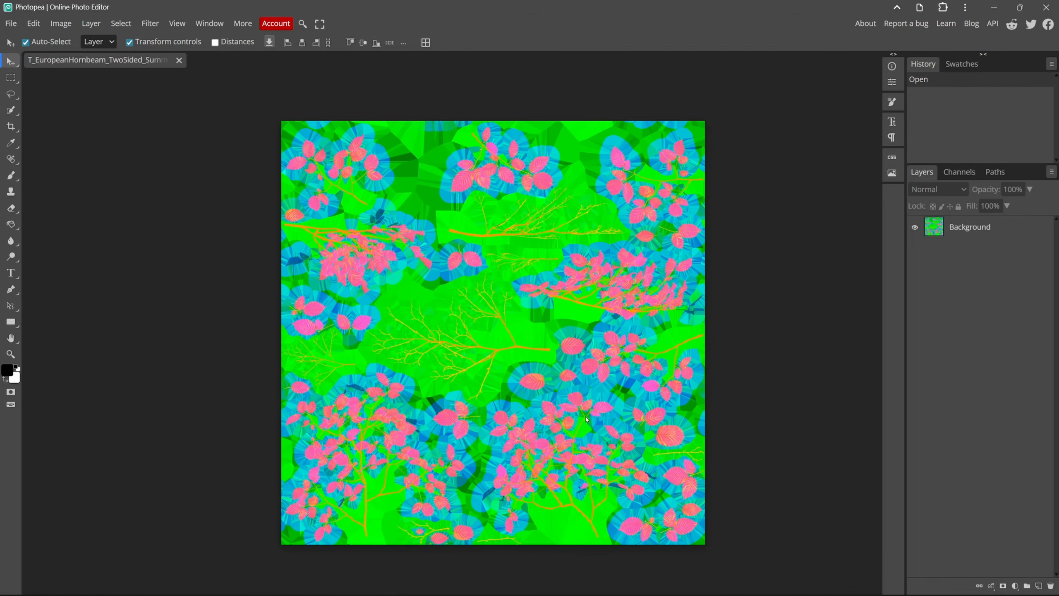
Step: Examine the leaf mask image up close to find a single isolated leaf
scroll(570, 421, "up", 10)
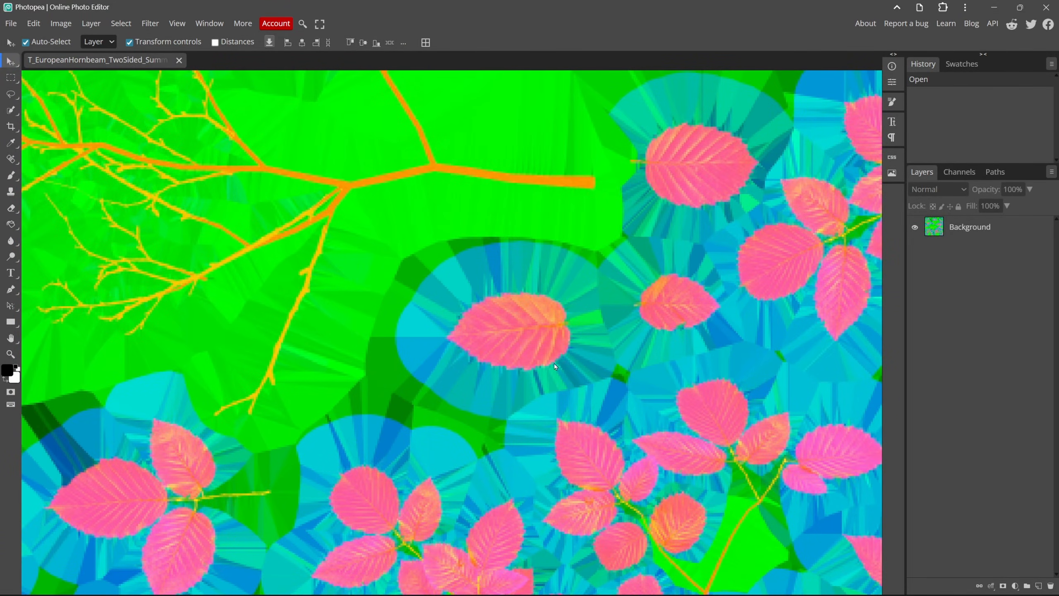
scroll(571, 370, "down", 5)
scroll(324, 484, "up", 4)
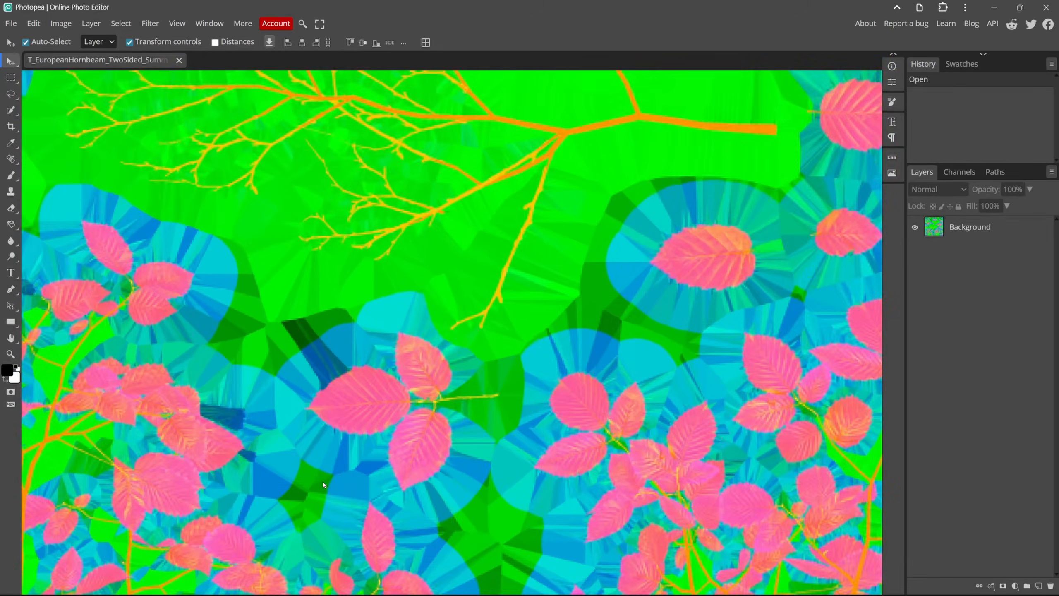
scroll(323, 482, "up", 2)
scroll(543, 346, "down", 2)
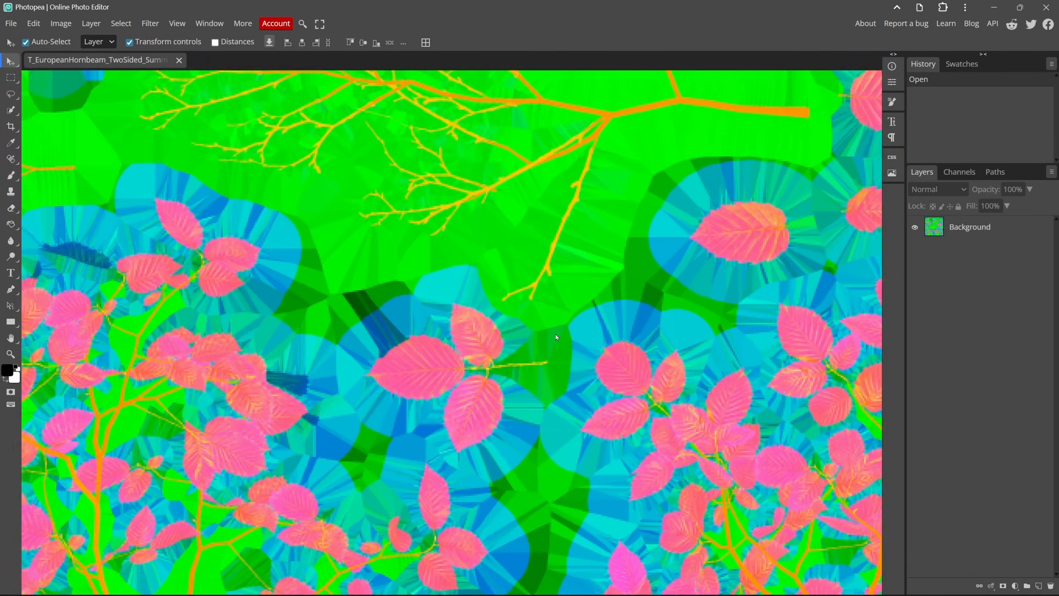
scroll(557, 338, "down", 5)
scroll(604, 285, "down", 3)
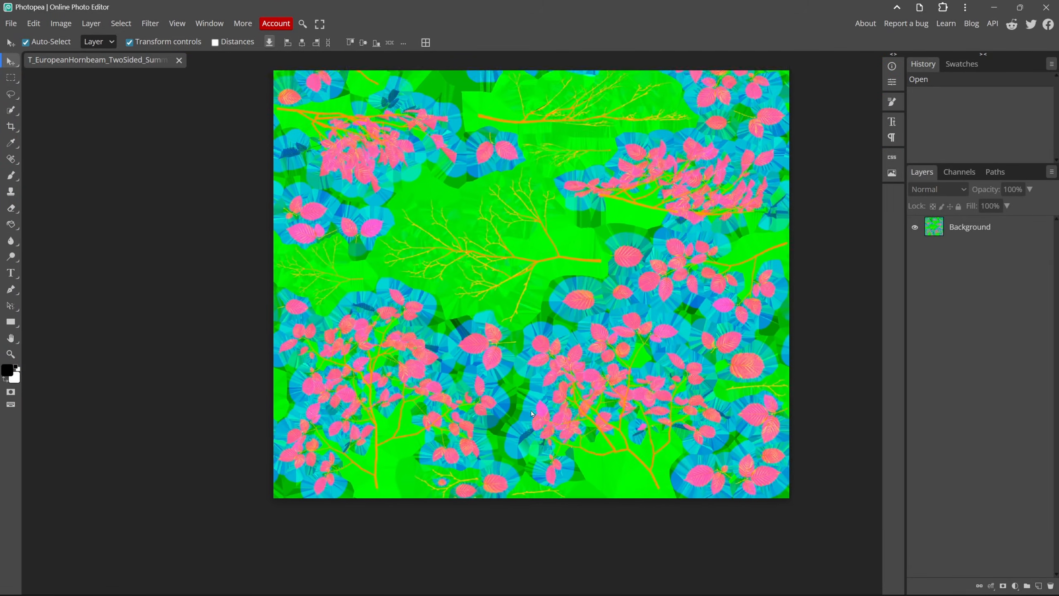
scroll(669, 160, "up", 1)
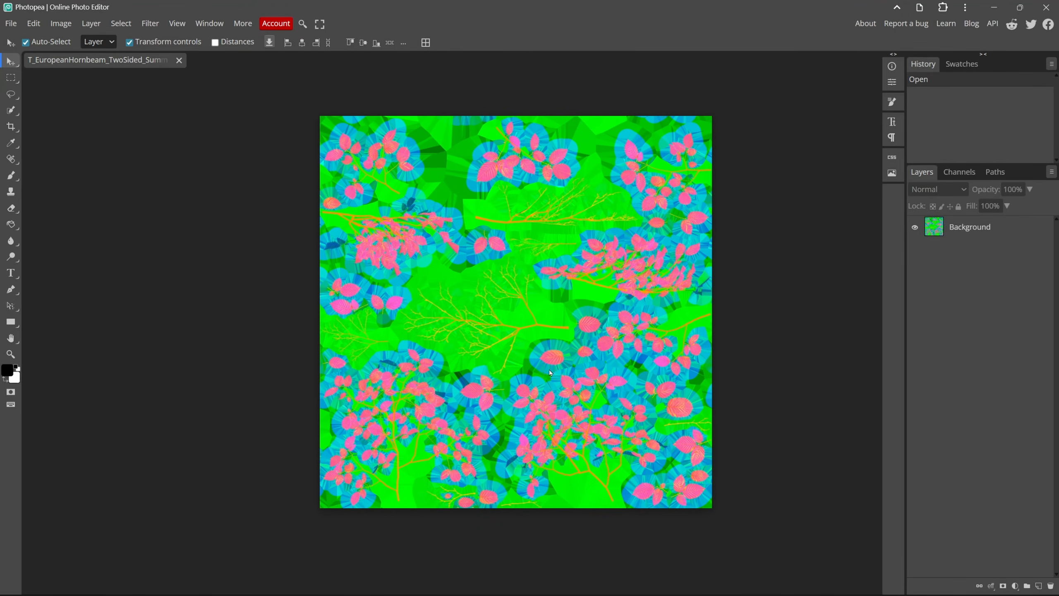
Step: Rotate the Background layer 87.7° so the isolated leaf stands upright, and scale it up to about 656%
left_click(561, 325)
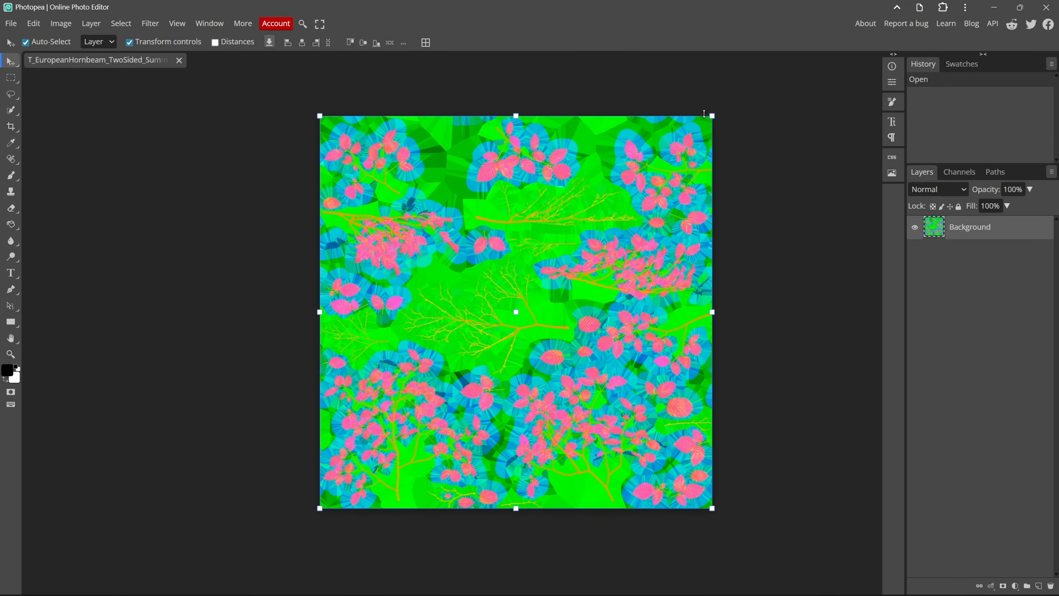
left_click_drag(704, 114, 776, 561)
left_click_drag(584, 285, 592, 353)
scroll(592, 353, "down", 2)
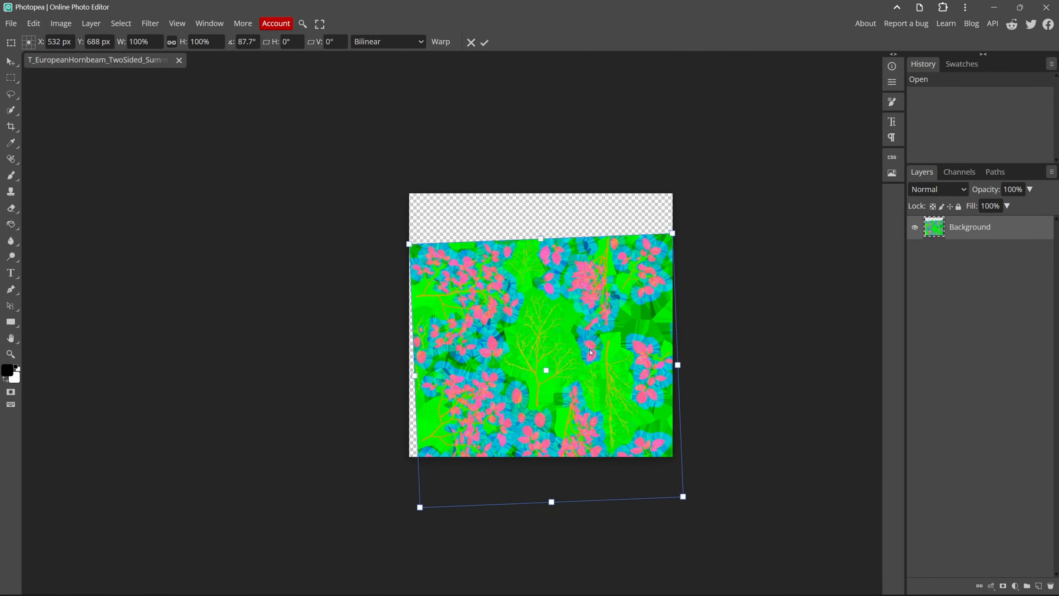
left_click_drag(619, 308, 658, 267)
scroll(549, 353, "down", 2)
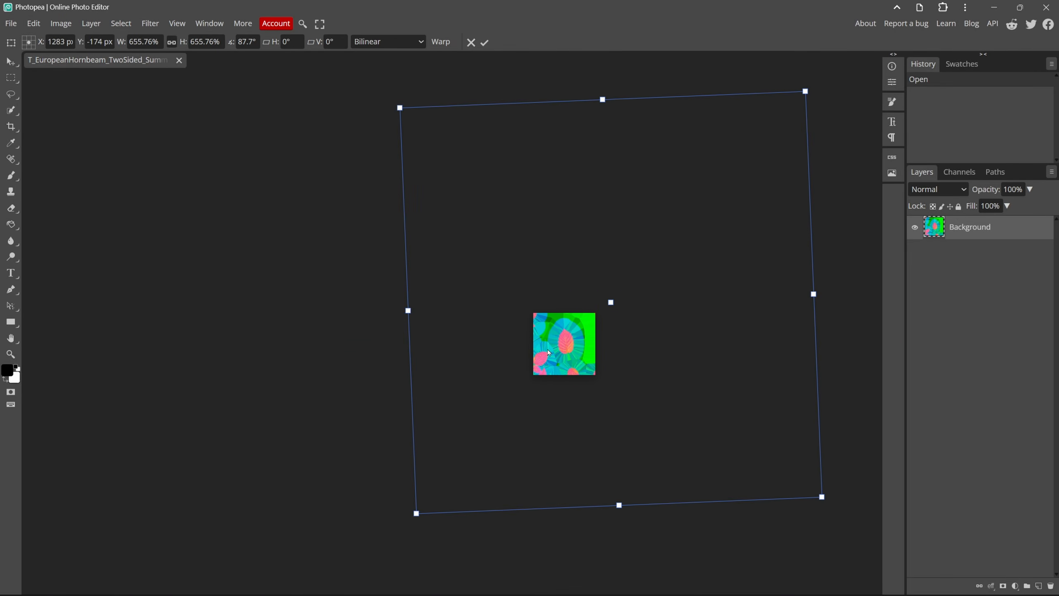
Step: Enlarge the layer to about 1424%, centre the single leaf on the canvas and apply the transform
scroll(548, 353, "down", 3)
left_click_drag(492, 435, 590, 315)
left_click_drag(589, 324, 561, 365)
scroll(560, 359, "up", 8)
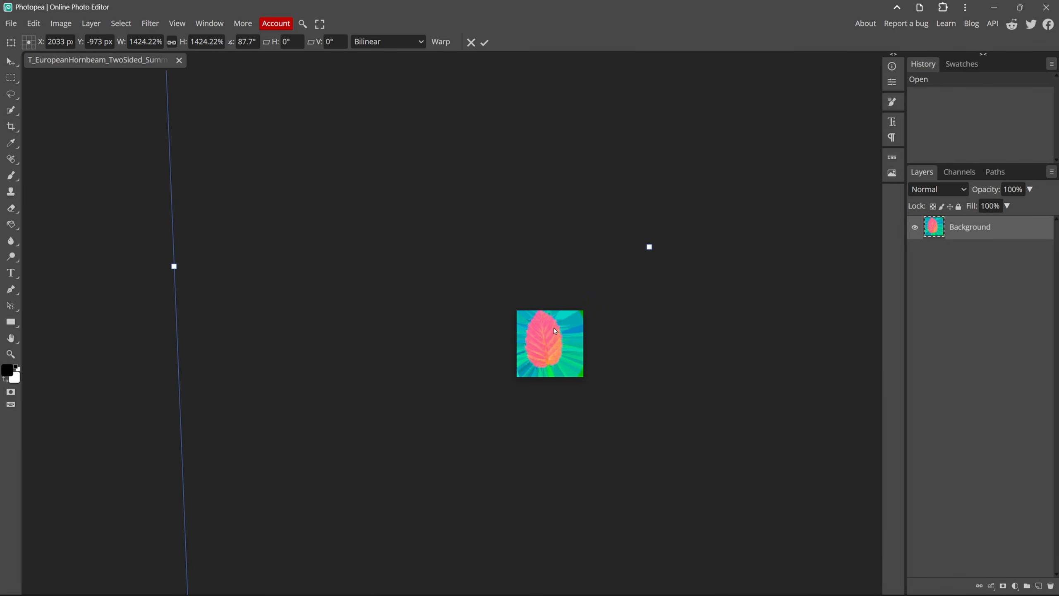
scroll(562, 338, "up", 2)
left_click_drag(567, 342, 573, 346)
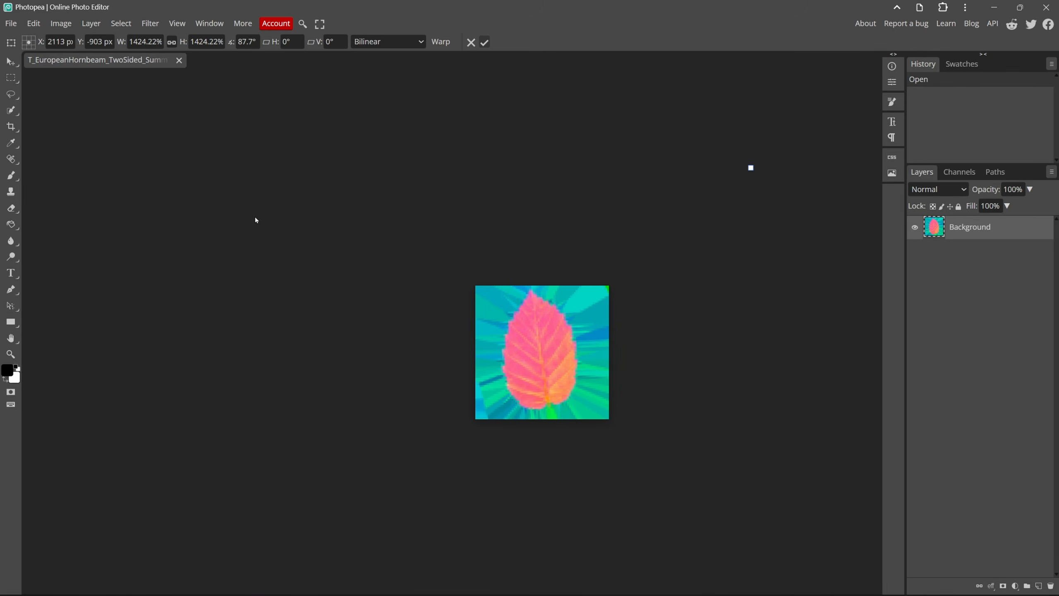
key("Return")
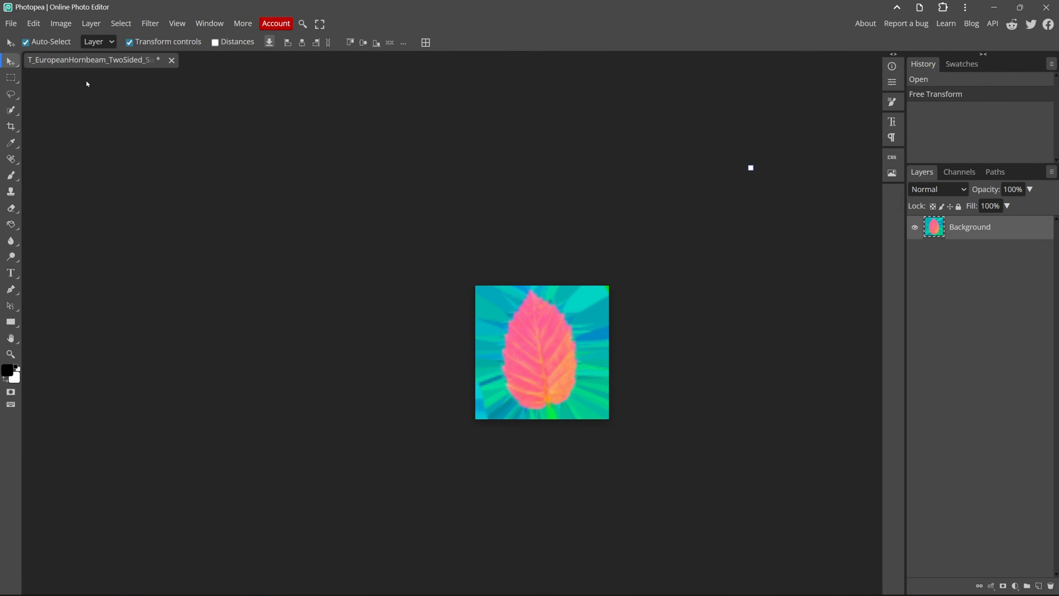
Step: Export the leaf image as a 1024 x 1024 PNG named T_EuropeanHornbeam_TwoSided_Summer_Mask_1024_Leaf and close its preview
left_click(11, 23)
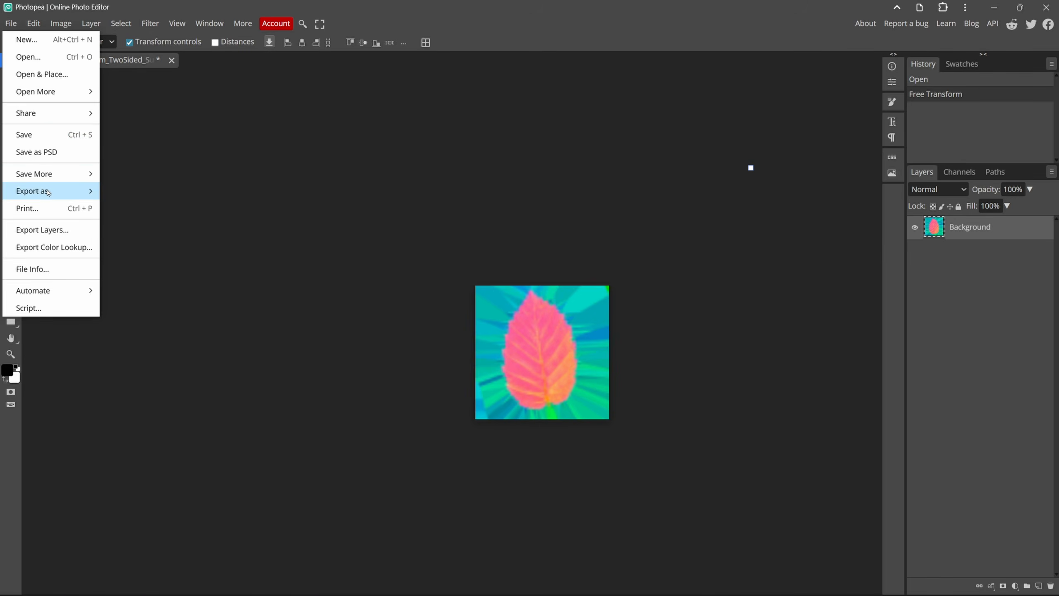
mouse_move(48, 191)
left_click(154, 191)
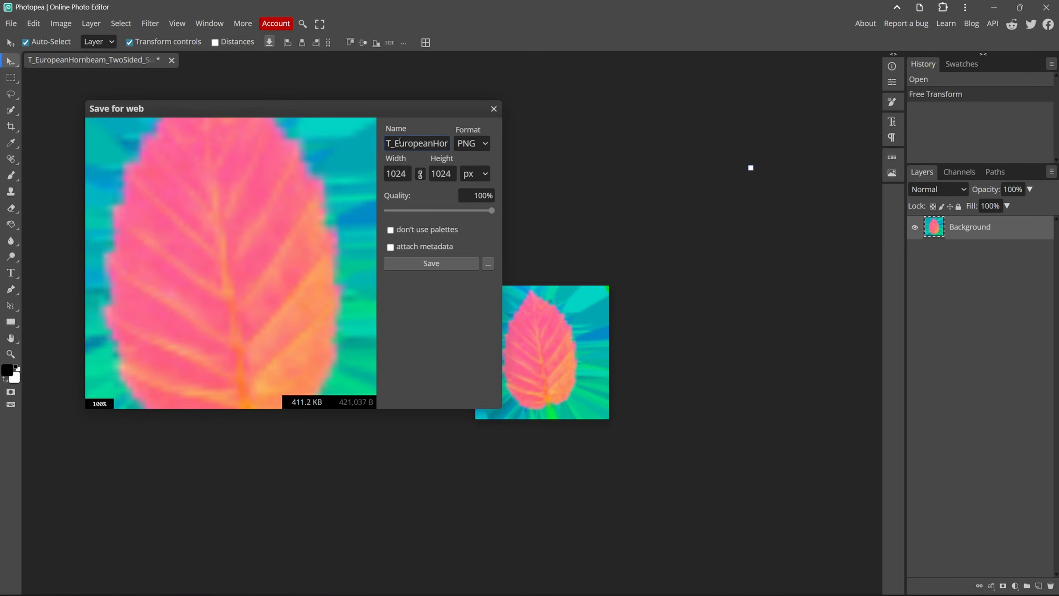
left_click_drag(400, 142, 529, 149)
key("Right")
type("_Leaf")
left_click(452, 266)
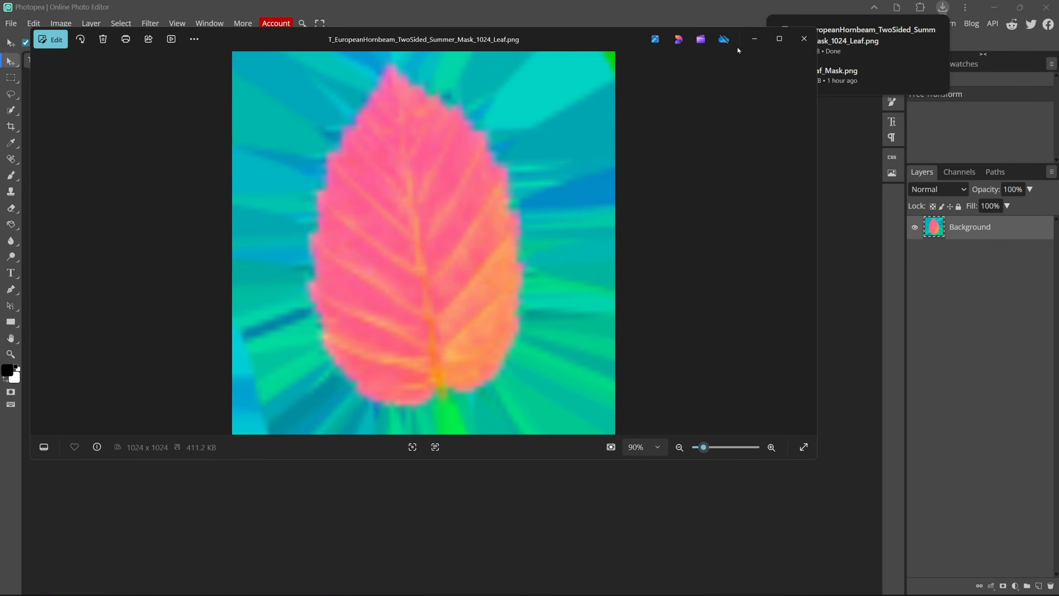
left_click(804, 38)
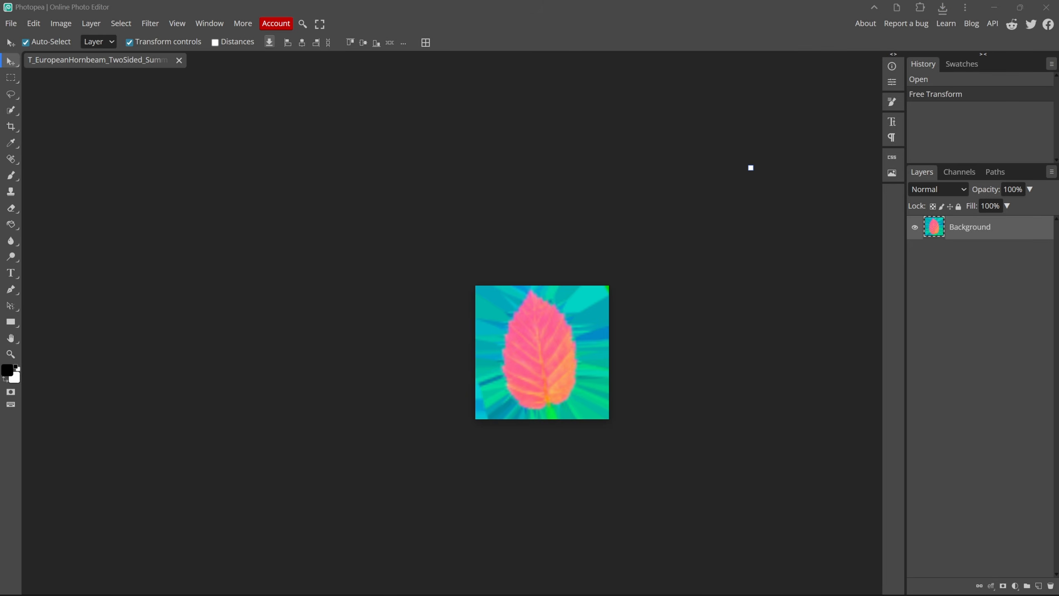
Step: Switch to Unreal Engine and import the exported leaf PNG into the TwoSided Summer textures folder
left_click_drag(1058, 71, 663, 141)
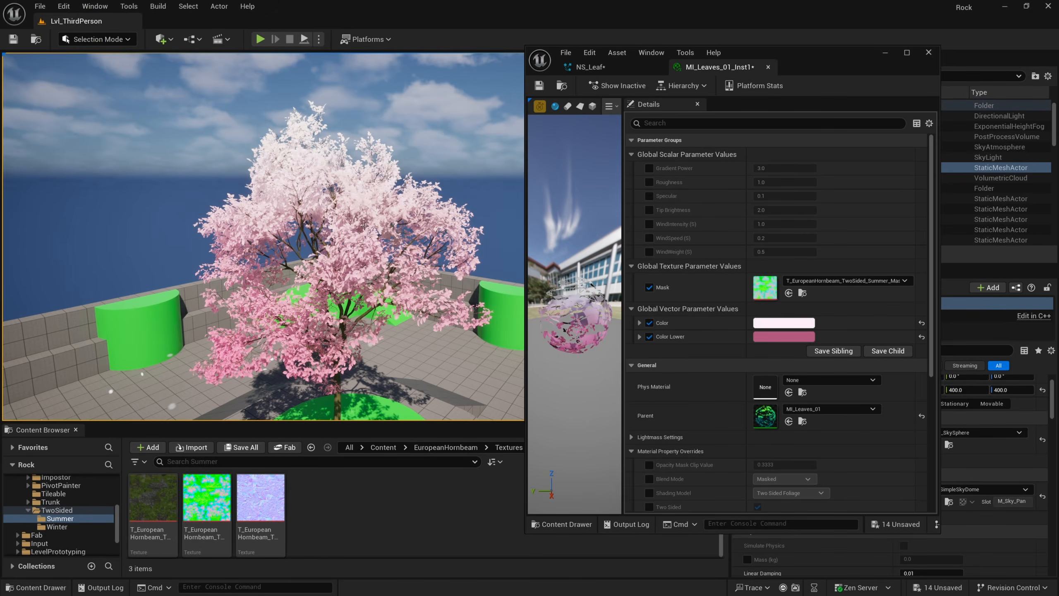
key("f")
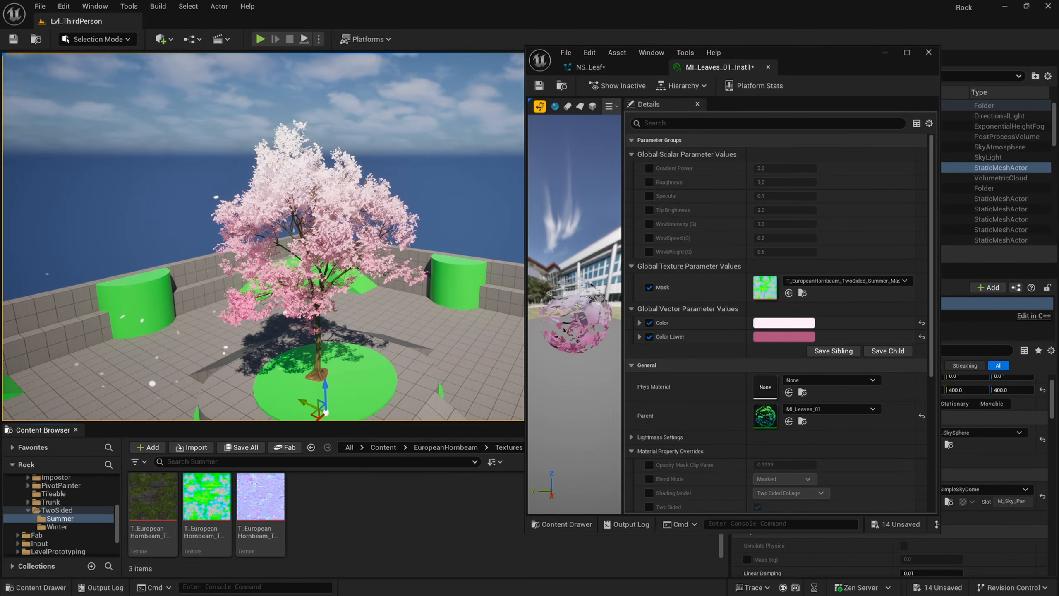
left_click_drag(221, 523, 302, 497)
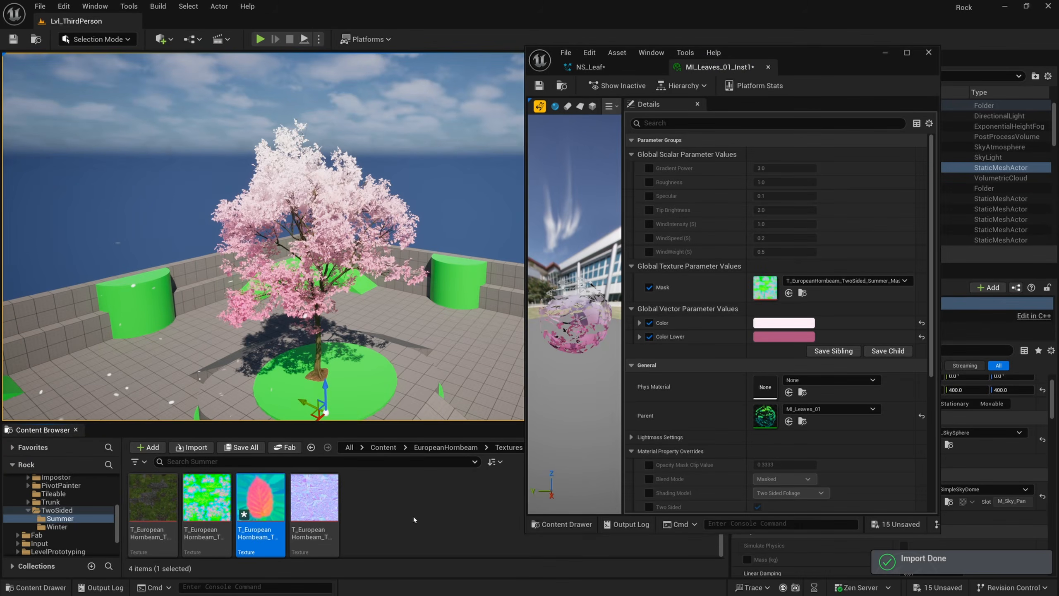
left_click(397, 522)
Step: Open the original summer mask and the imported leaf texture, inspect the leaf's color channels, and minimize the texture editor
double_click(216, 514)
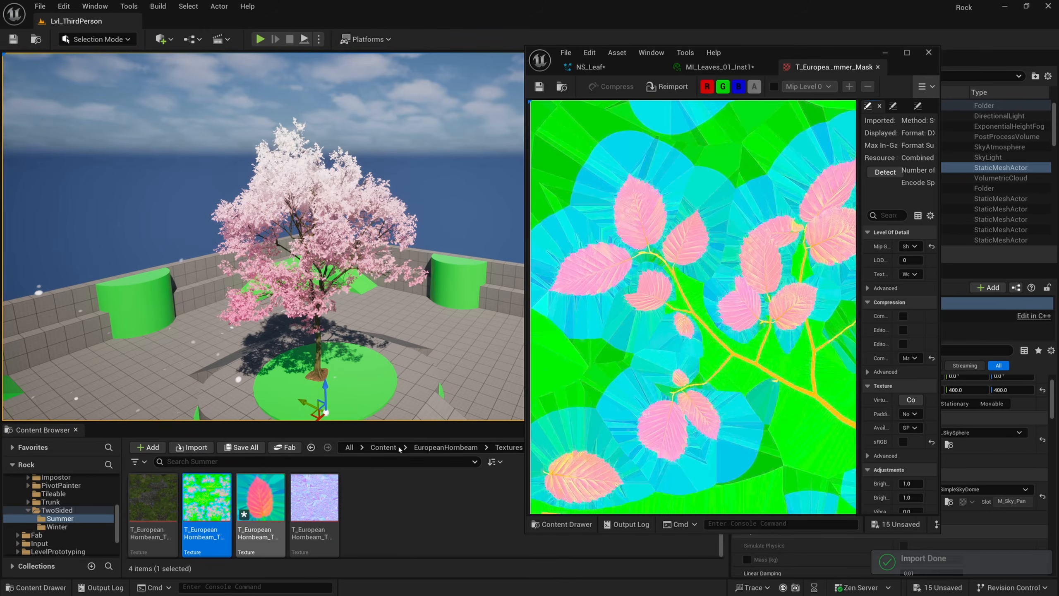
scroll(651, 251, "down", 4)
left_click(261, 500)
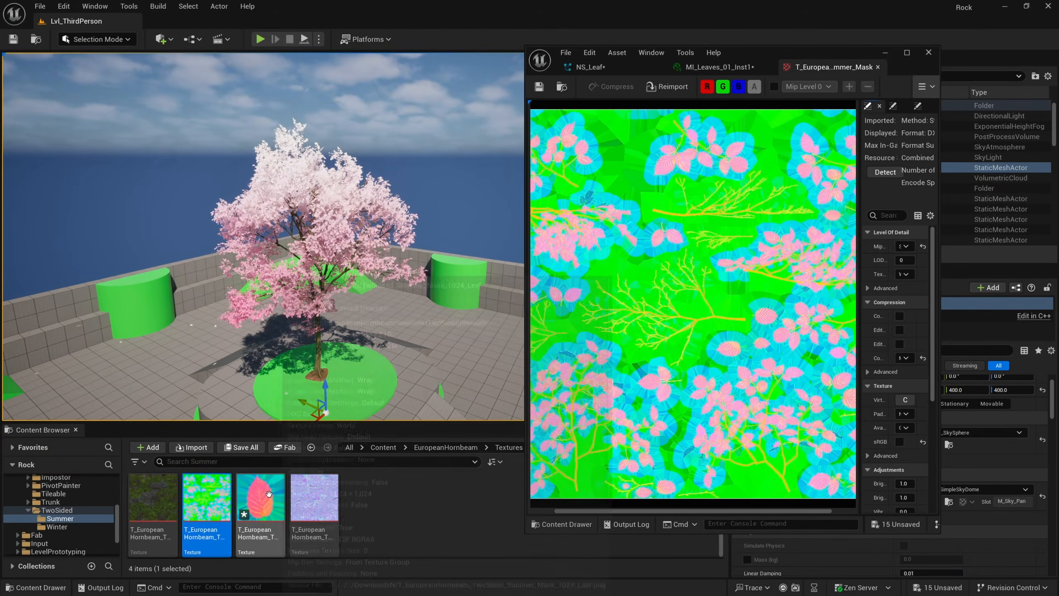
key("Return")
left_click(723, 87)
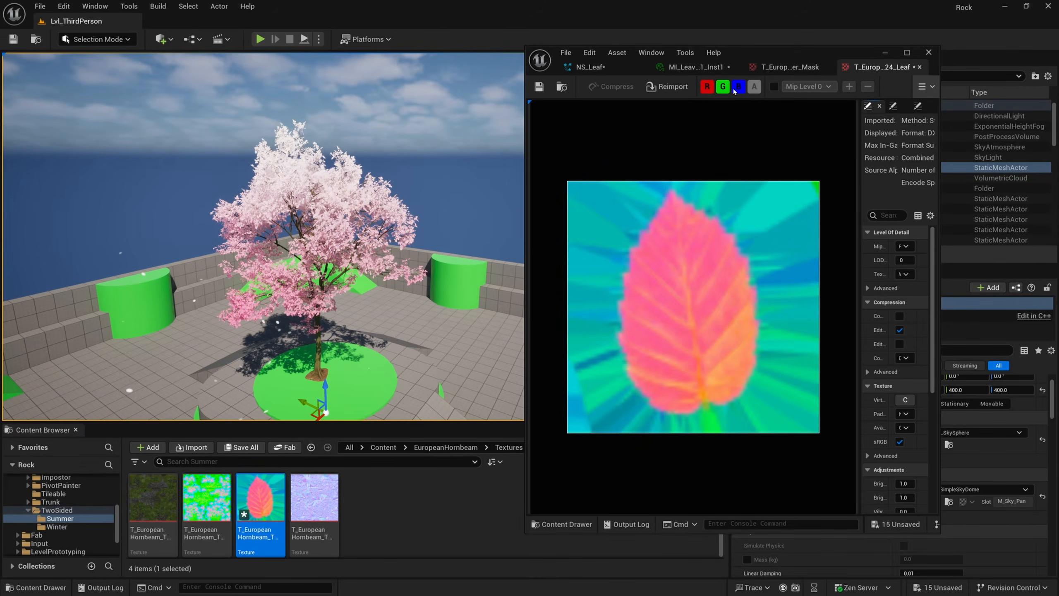
left_click(739, 86)
left_click(707, 87)
left_click(724, 86)
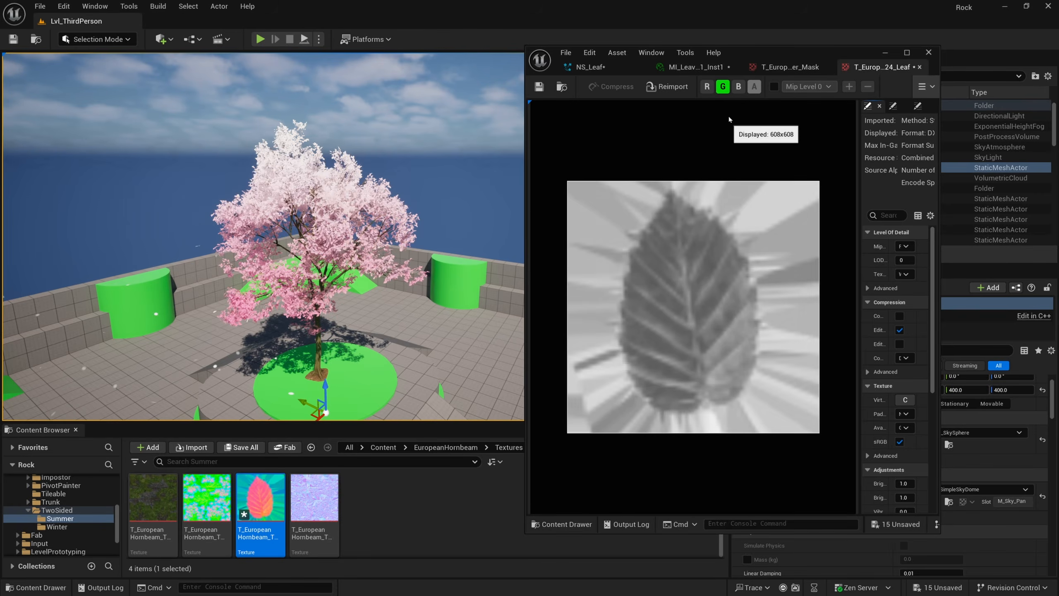
left_click(724, 86)
left_click(733, 89)
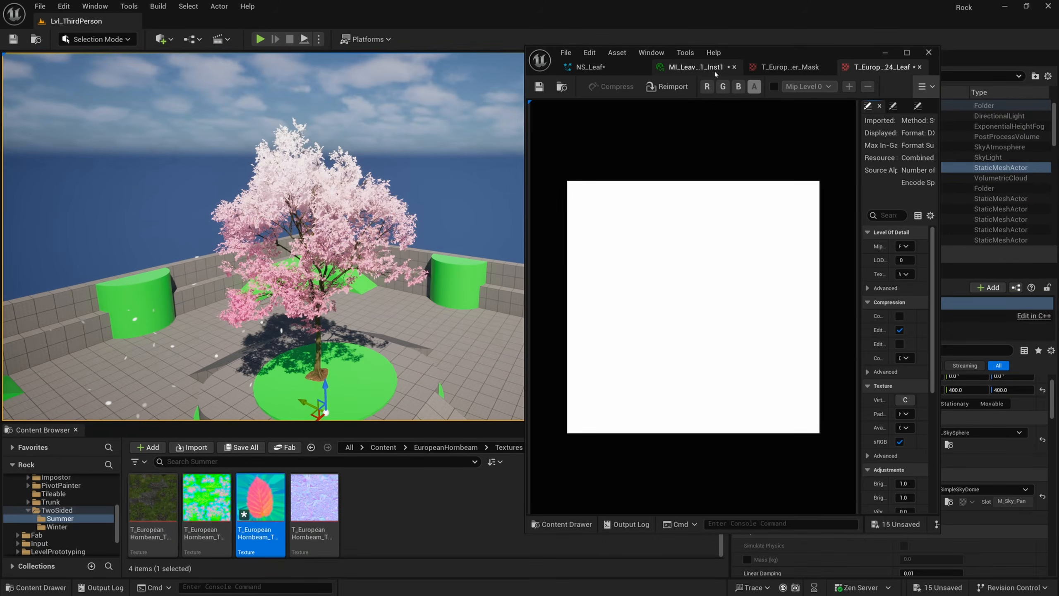
left_click(886, 53)
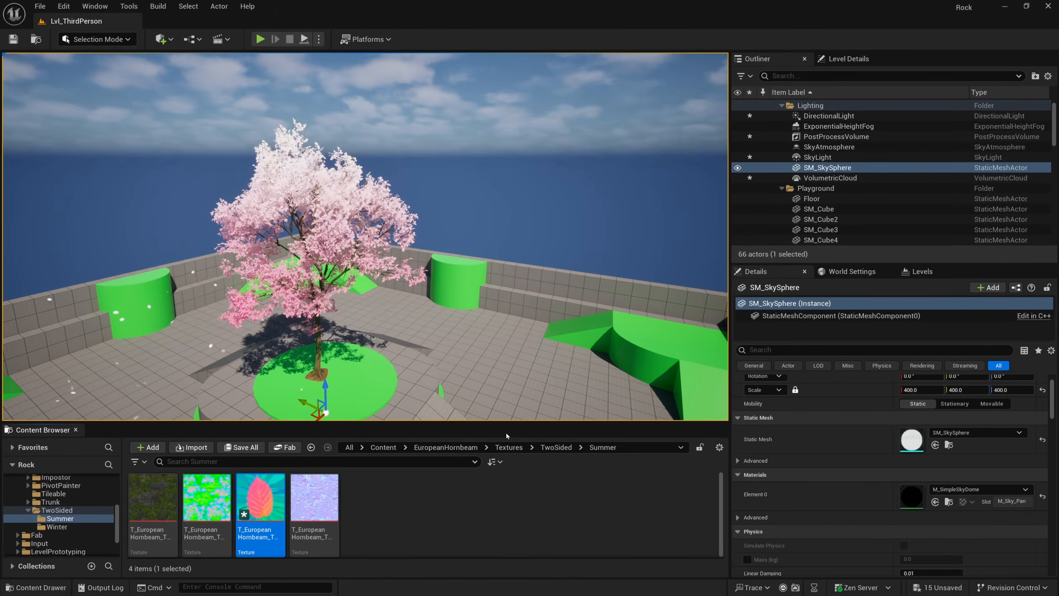
Step: Create a folder named Niagara inside the Materials content folder
left_click(382, 447)
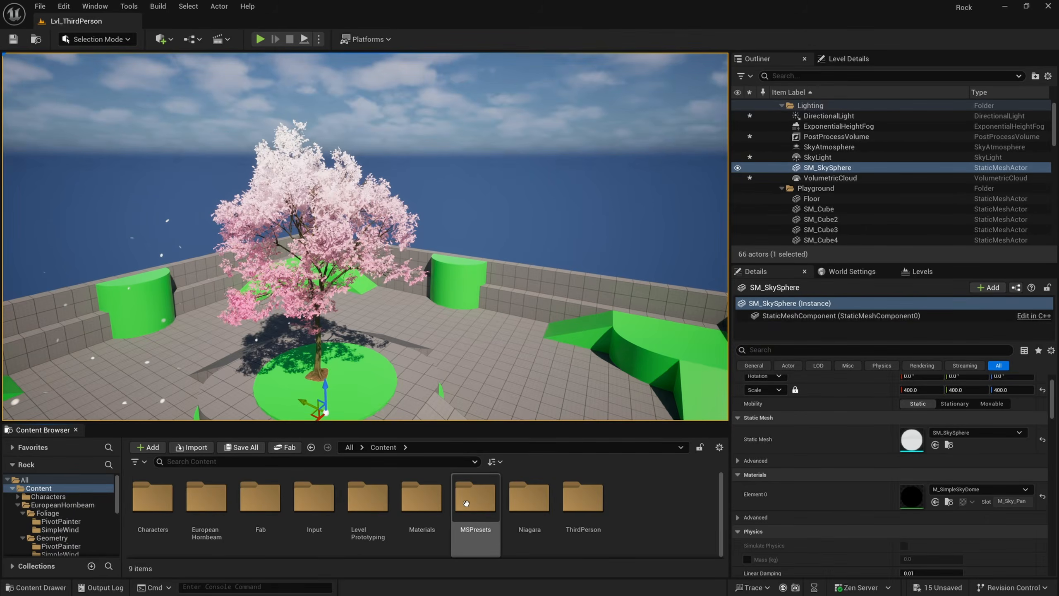
double_click(426, 505)
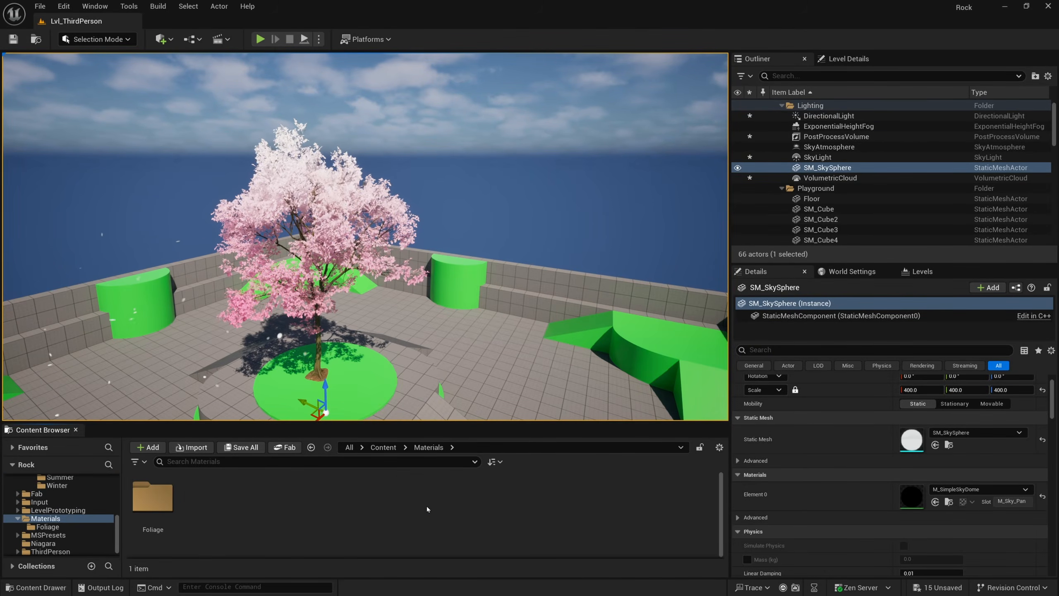
double_click(153, 499)
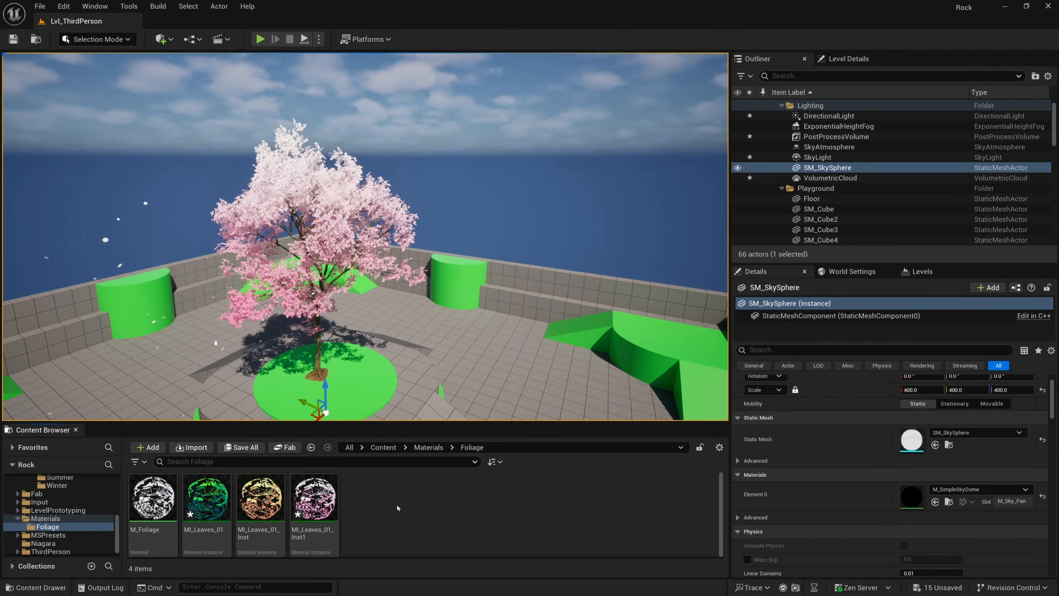
left_click(428, 447)
right_click(206, 512)
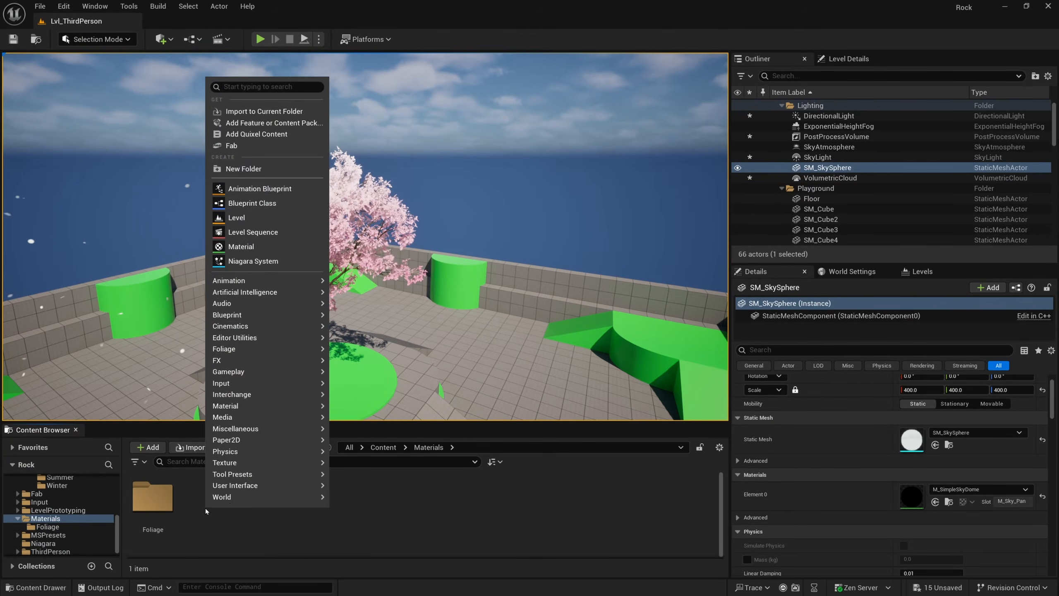
left_click(270, 169)
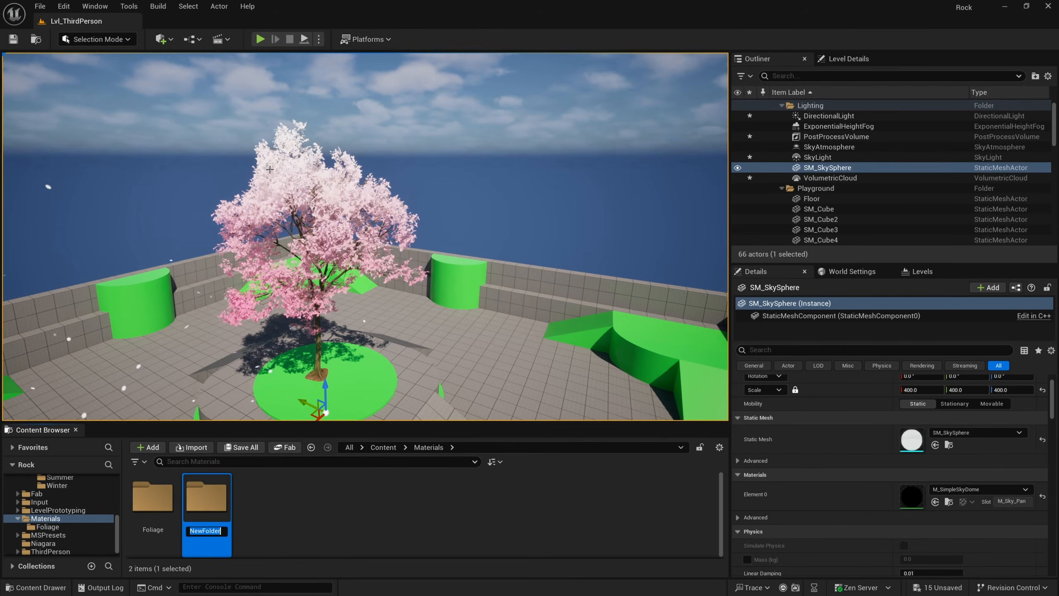
type("Niagara")
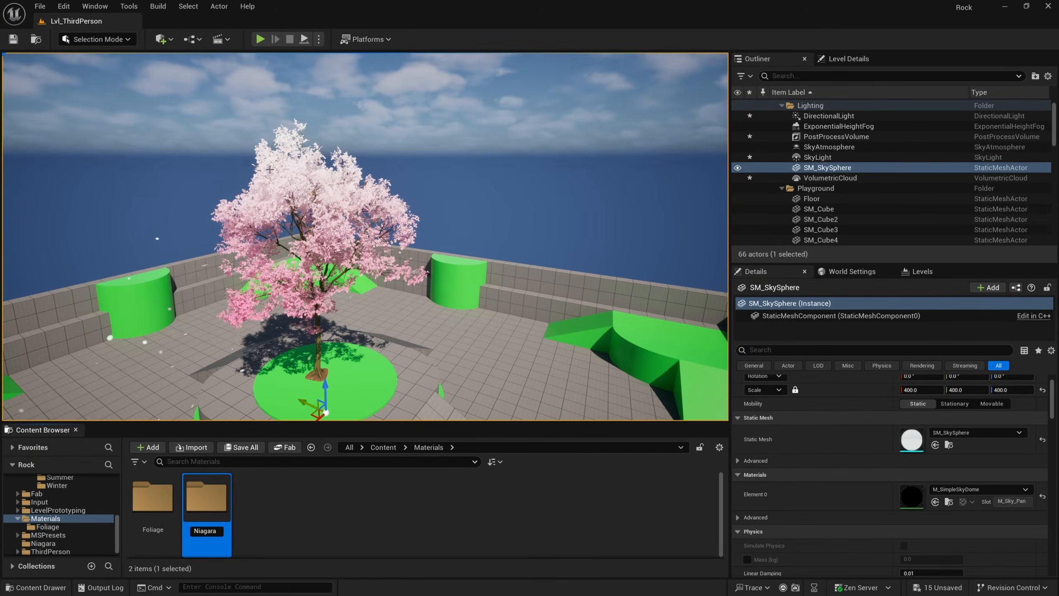
key("Return")
Step: Create a material named M_Leaf_NS in the new Niagara folder and open it for editing
double_click(206, 498)
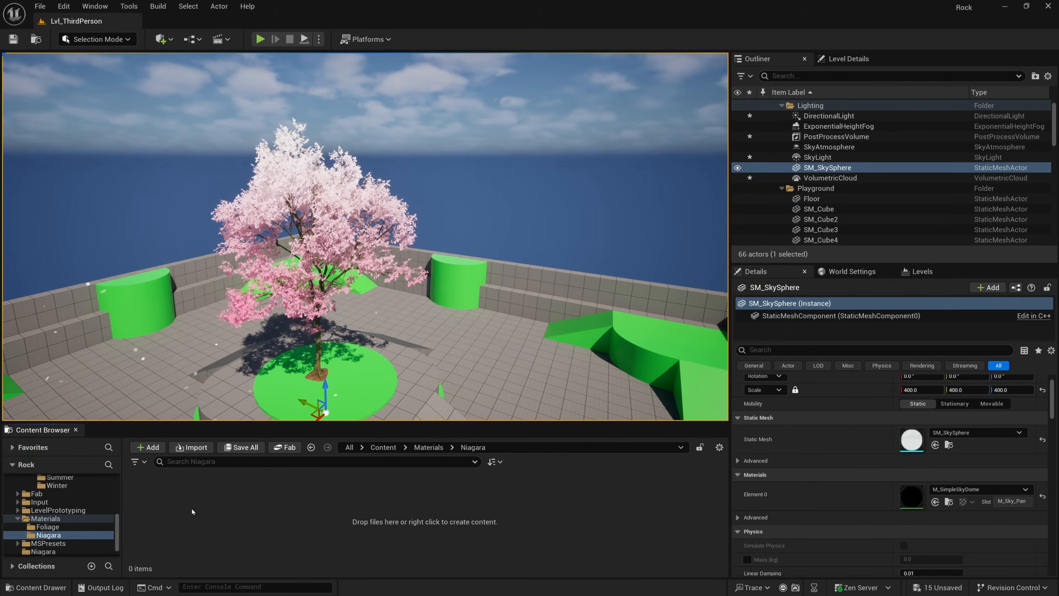
right_click(186, 497)
left_click(219, 244)
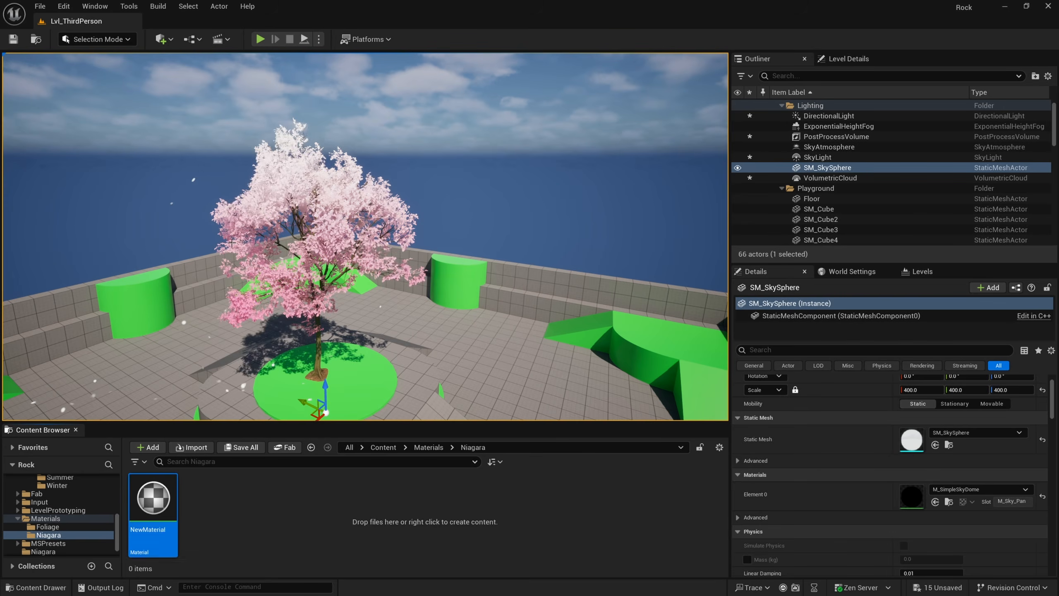
type("M_Le")
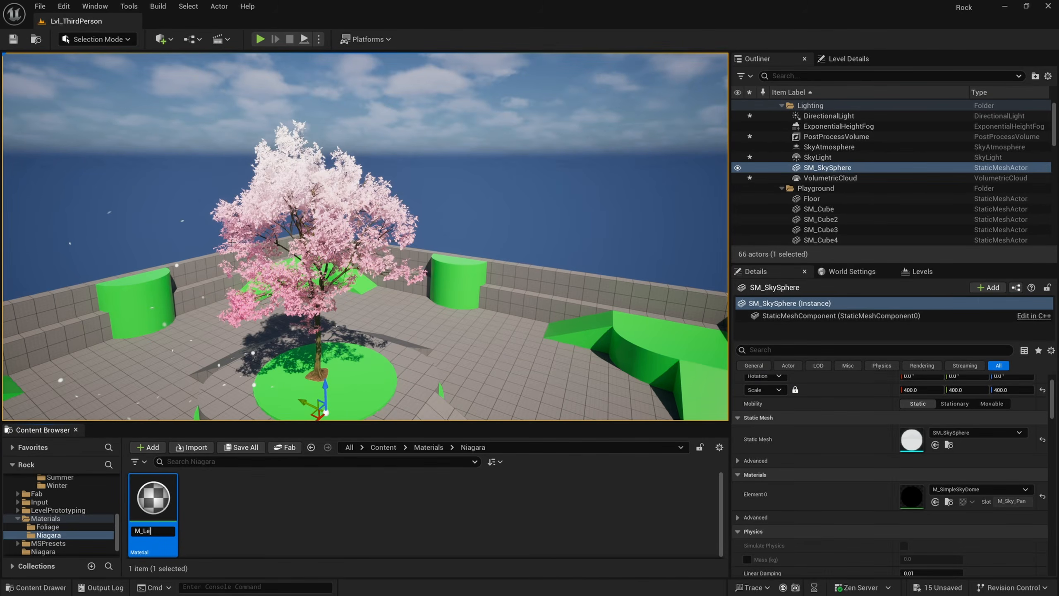
type("af_NS")
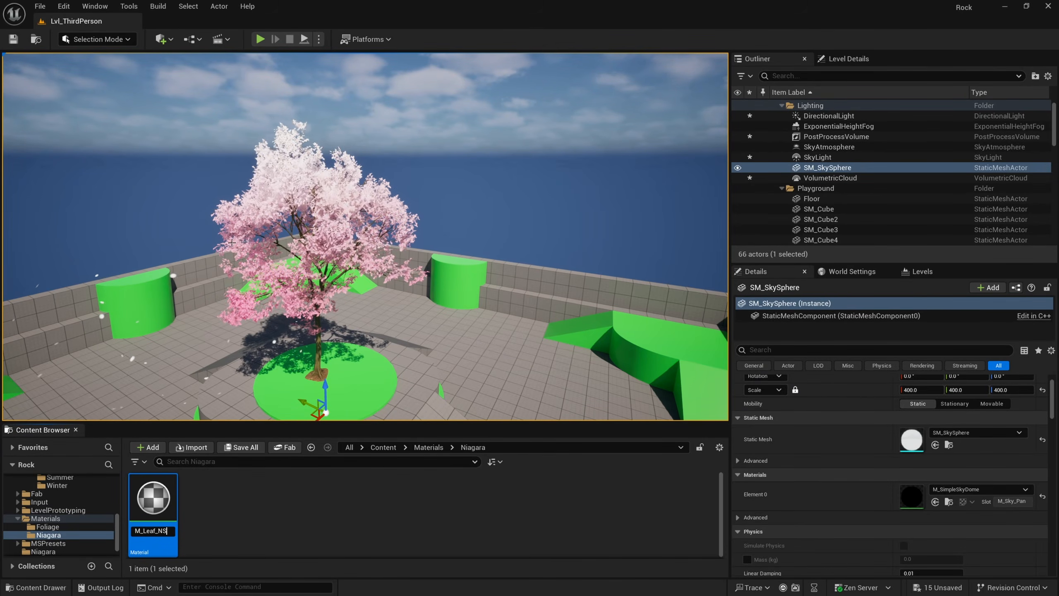
key("Return")
double_click(153, 501)
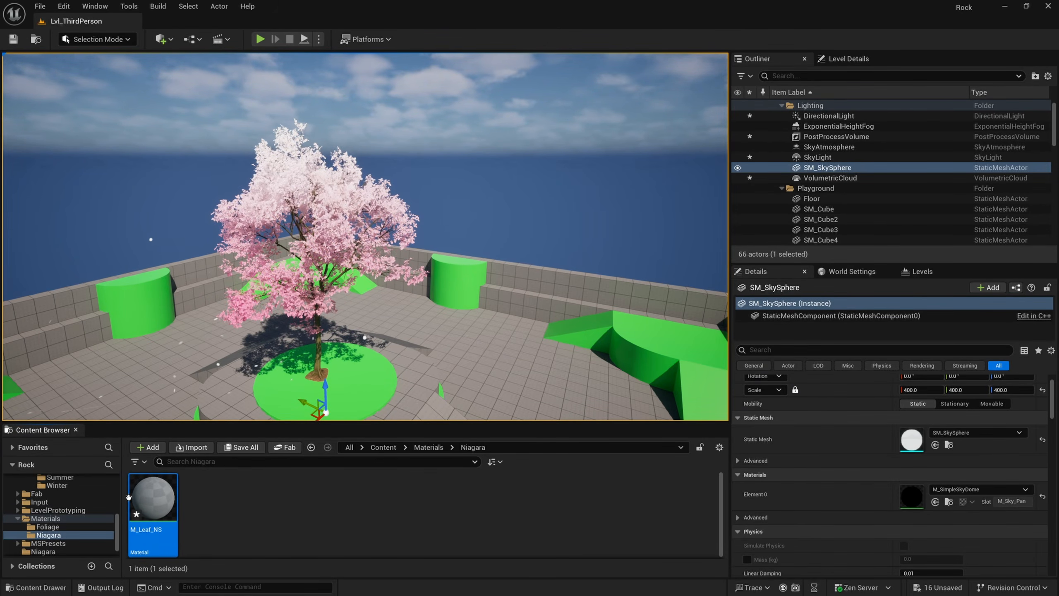
Step: Set M_Leaf_NS to the Masked blend mode and Two Sided Foliage shading model, and enable Two Sided
left_click(907, 52)
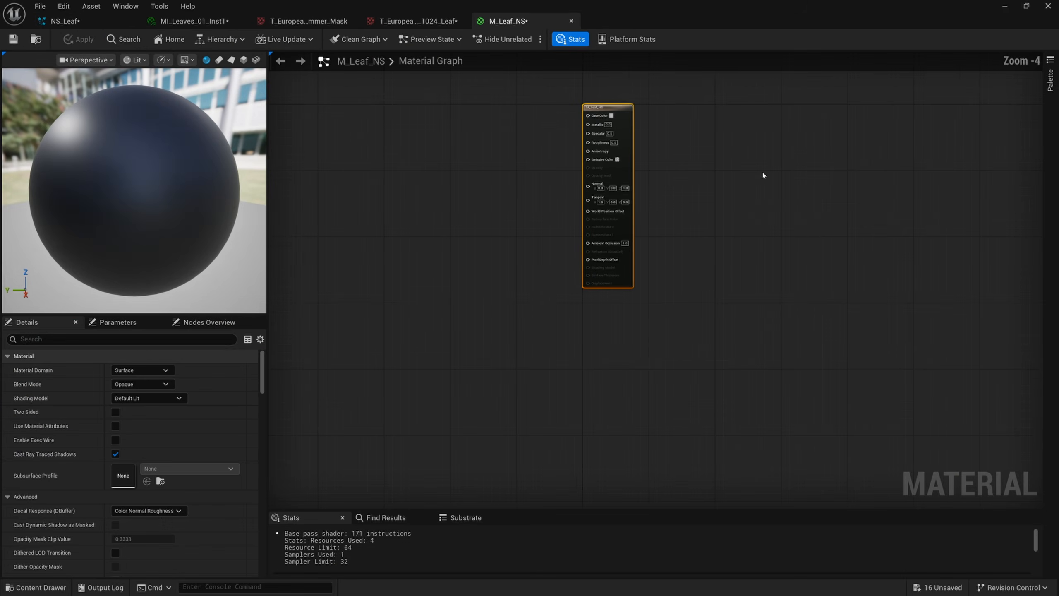
scroll(544, 163, "up", 3)
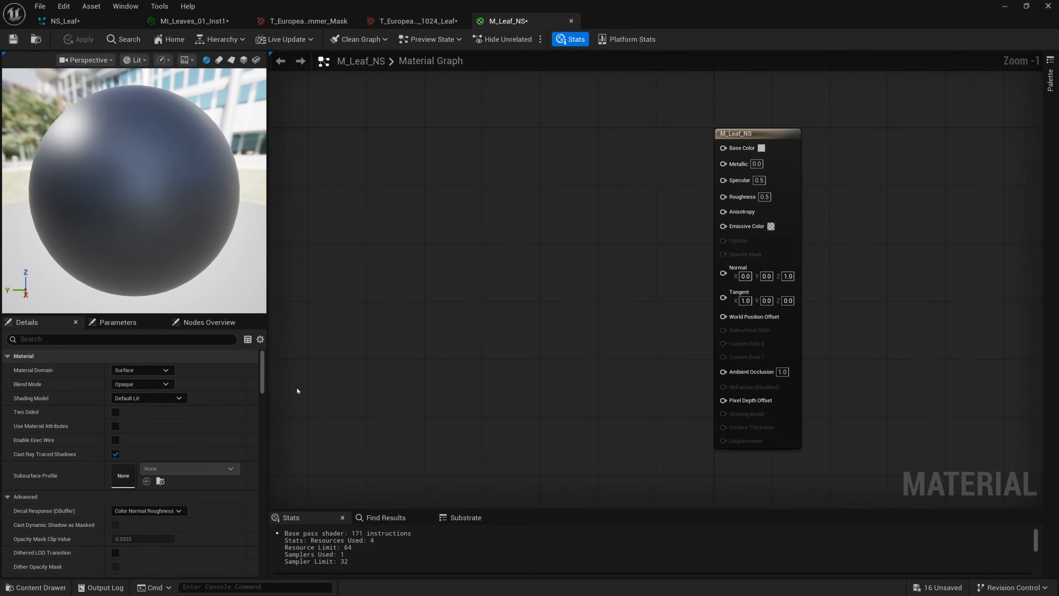
left_click(130, 385)
left_click(150, 404)
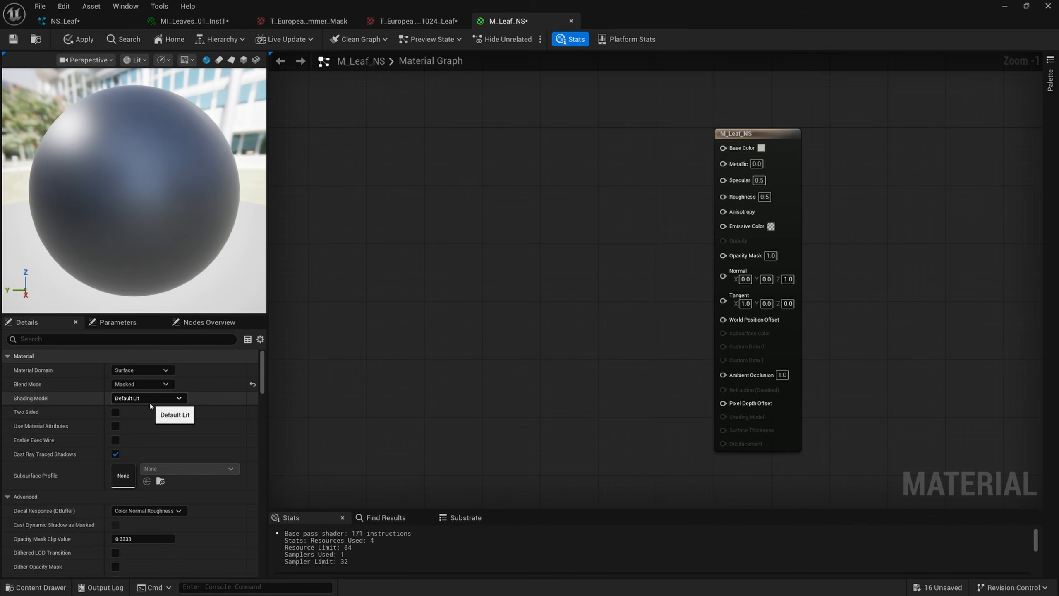
scroll(121, 407, "down", 1)
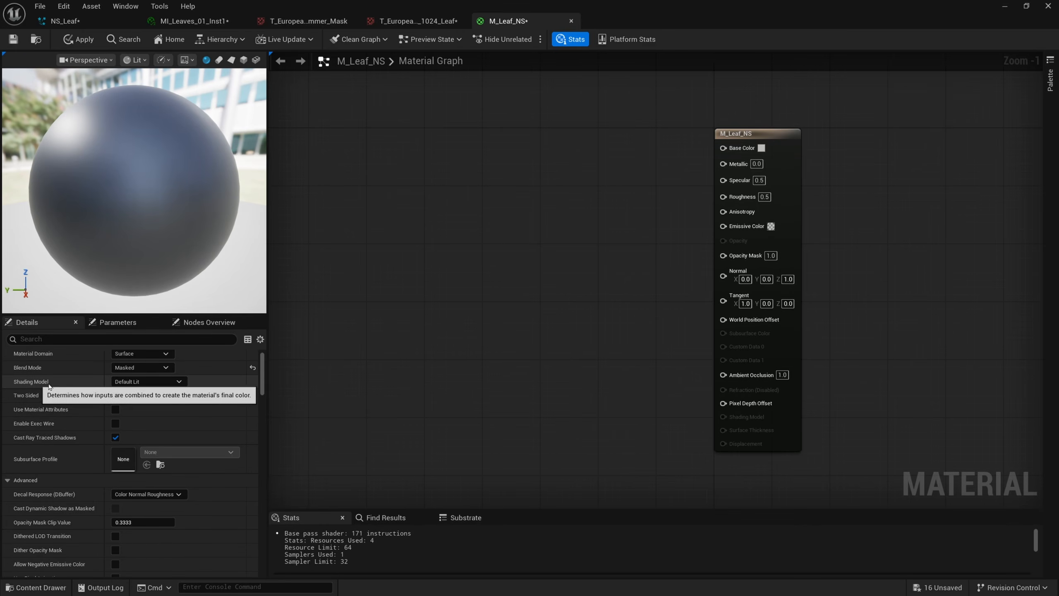
left_click(147, 382)
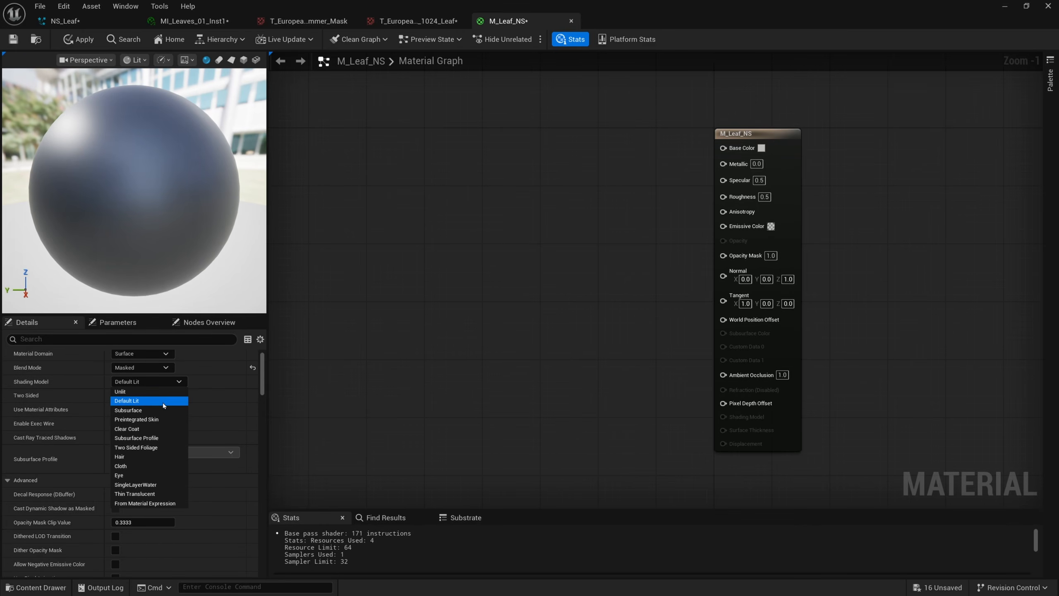
left_click(161, 448)
left_click(116, 395)
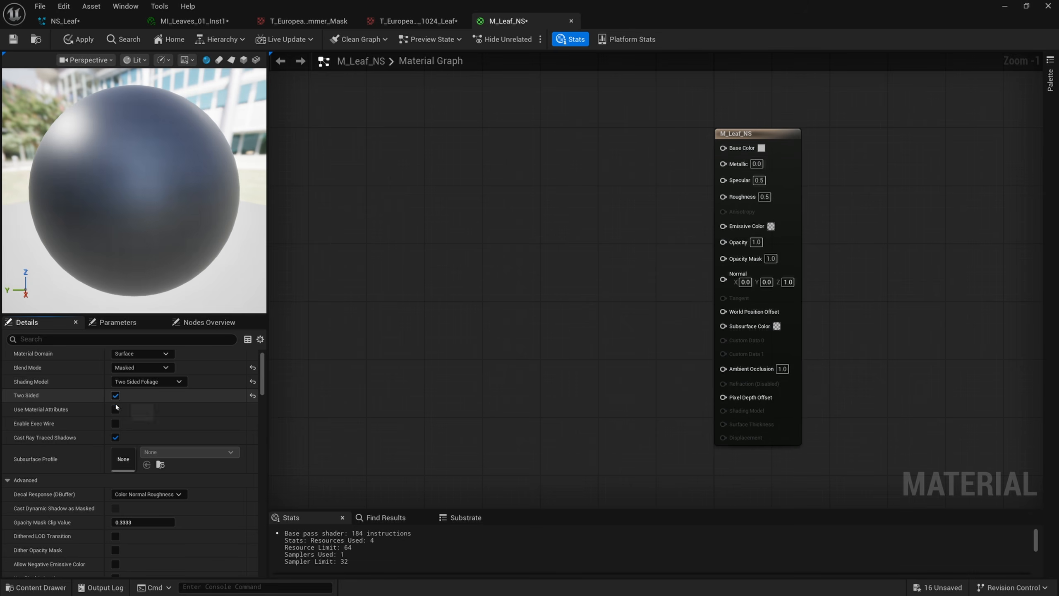
Step: Enable the material's usage with Particle Sprites, Mesh Particles and Niagara Sprites
left_click_drag(265, 367, 266, 503)
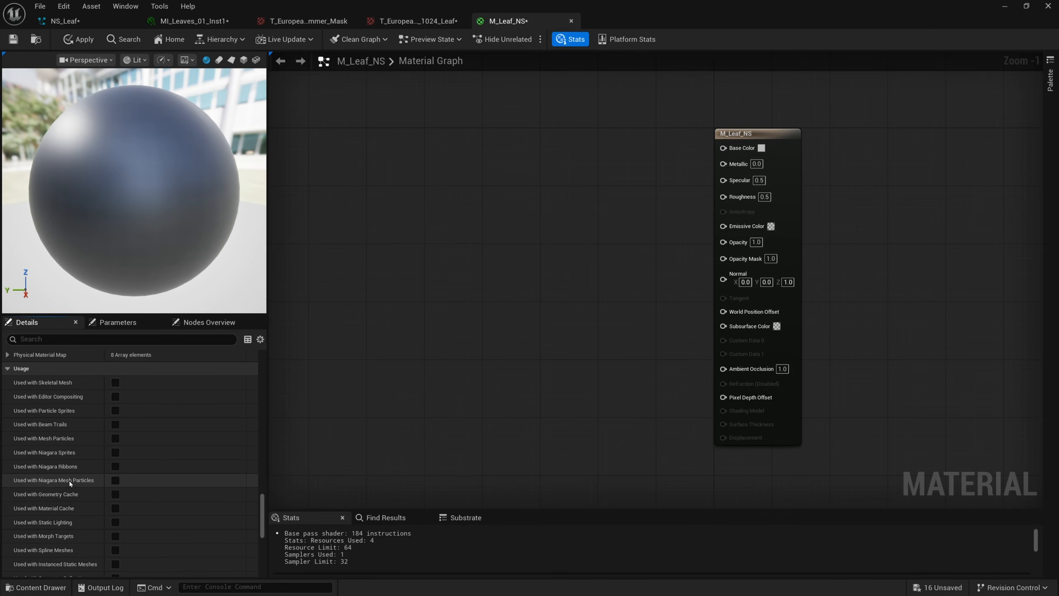
scroll(70, 483, "down", 1)
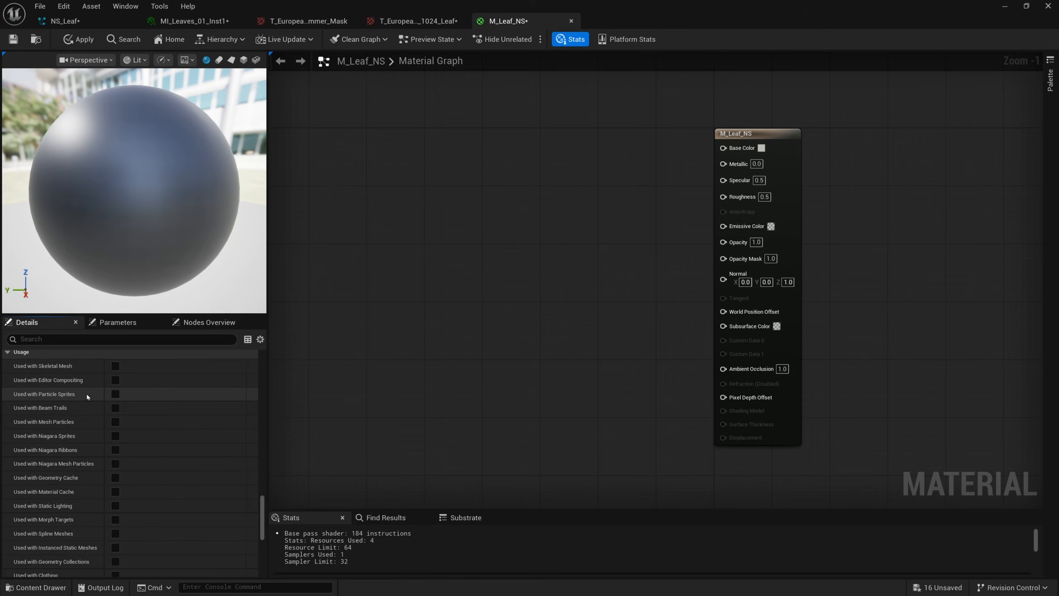
left_click(115, 394)
left_click(115, 422)
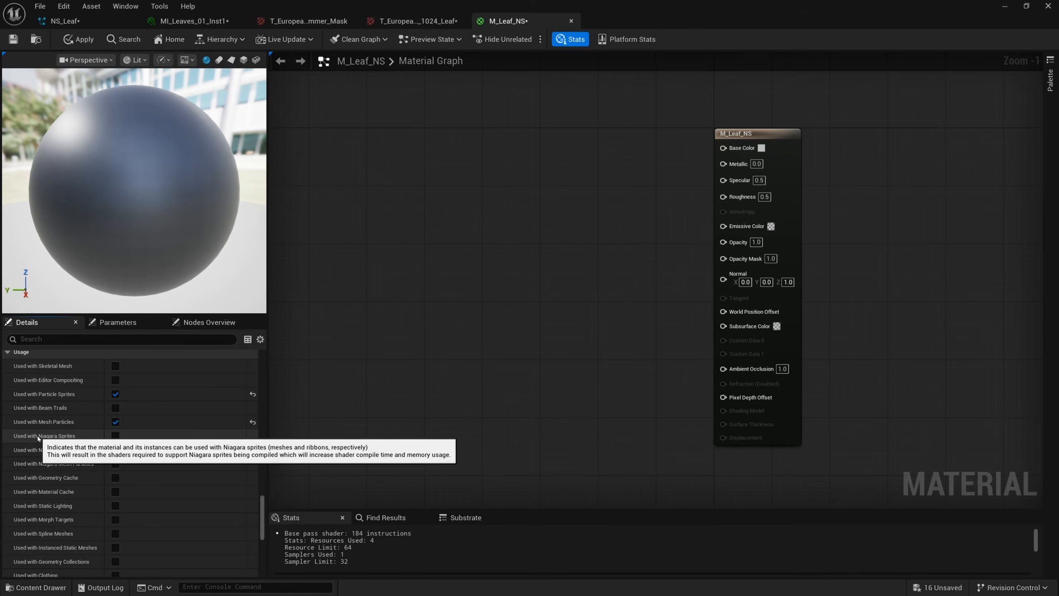
left_click(116, 436)
scroll(139, 410, "up", 1)
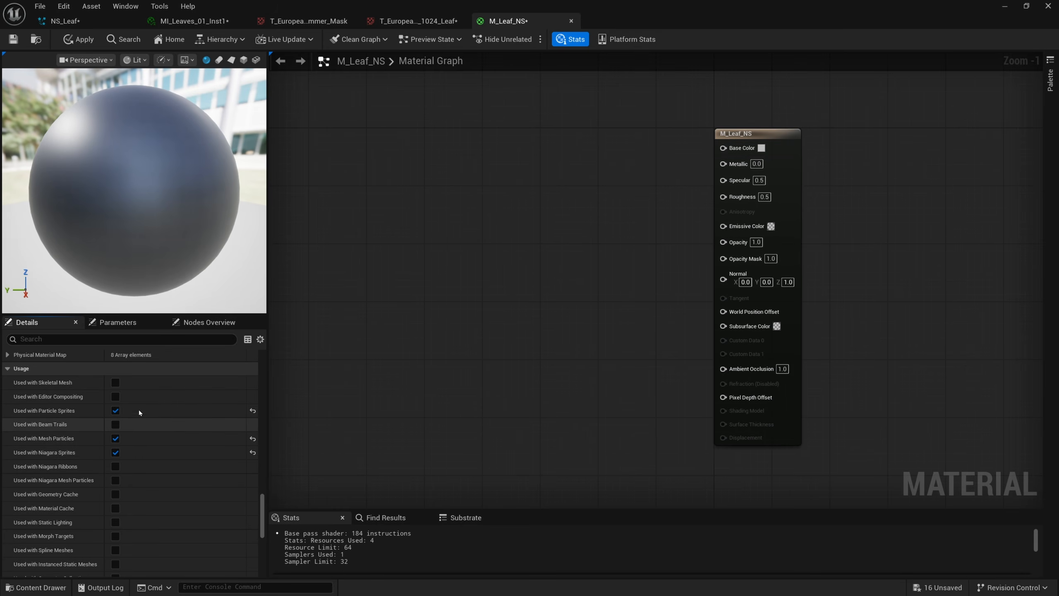
scroll(262, 513, "up", 10)
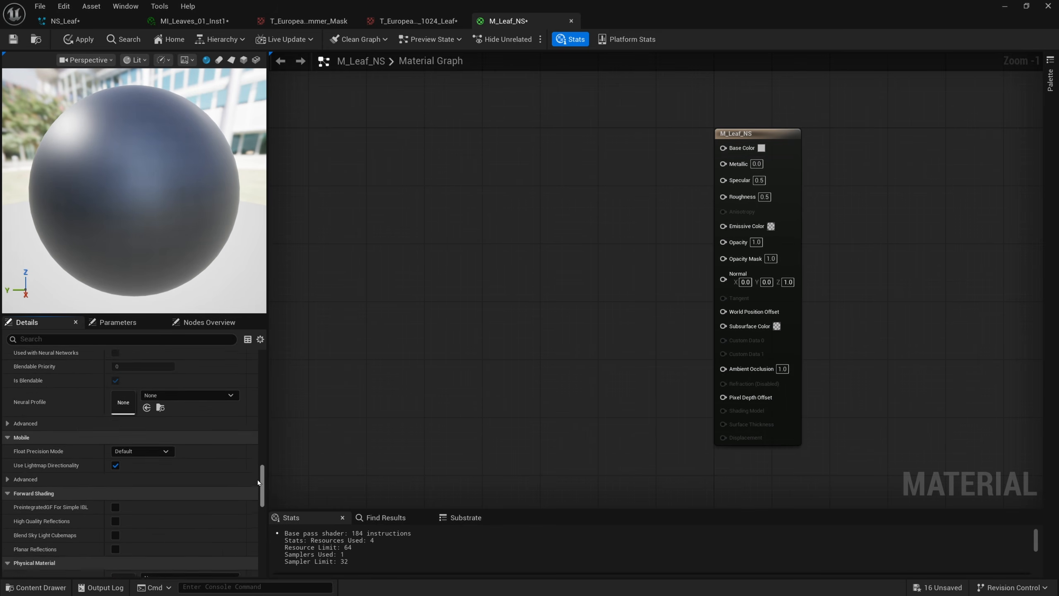
Step: Add a vector parameter named Color to the material graph, above and beside the main material node
right_click_drag(361, 237, 386, 211)
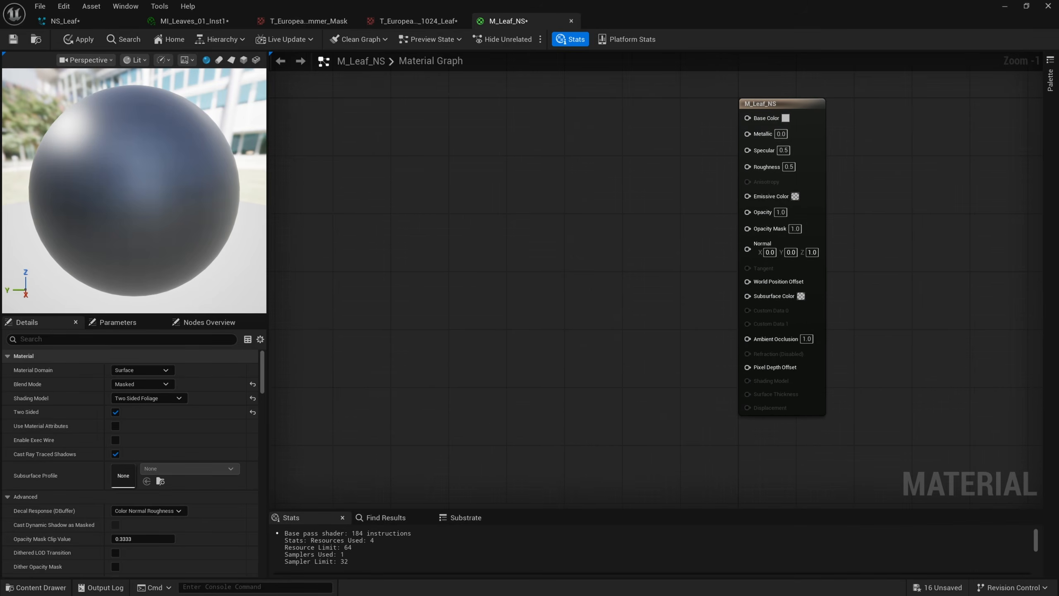
scroll(459, 263, "down", 1)
right_click_drag(489, 211, 527, 219)
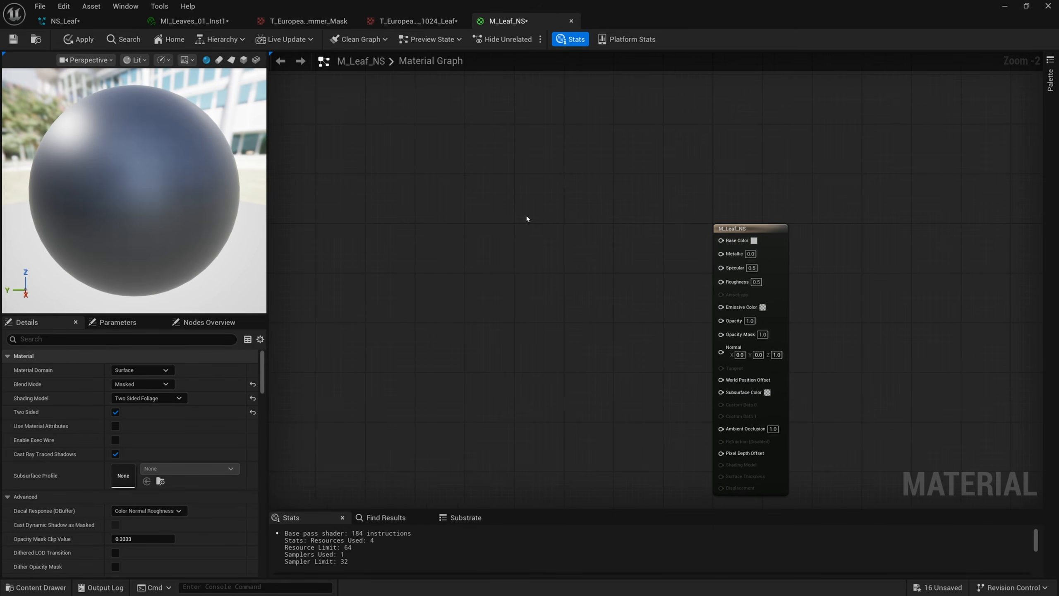
left_click(542, 139)
type("vvvv")
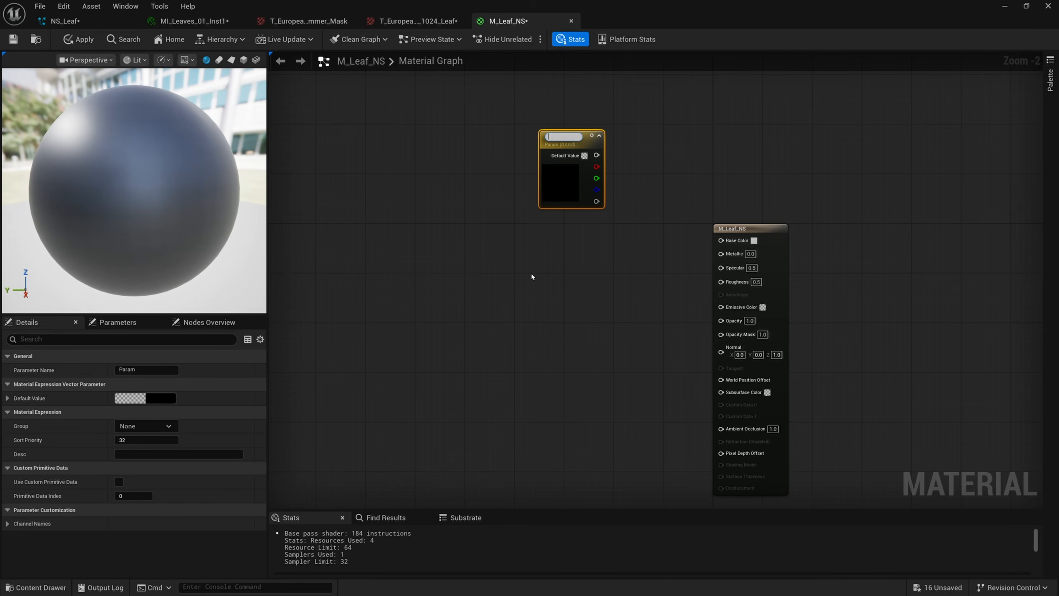
scroll(595, 129, "up", 2)
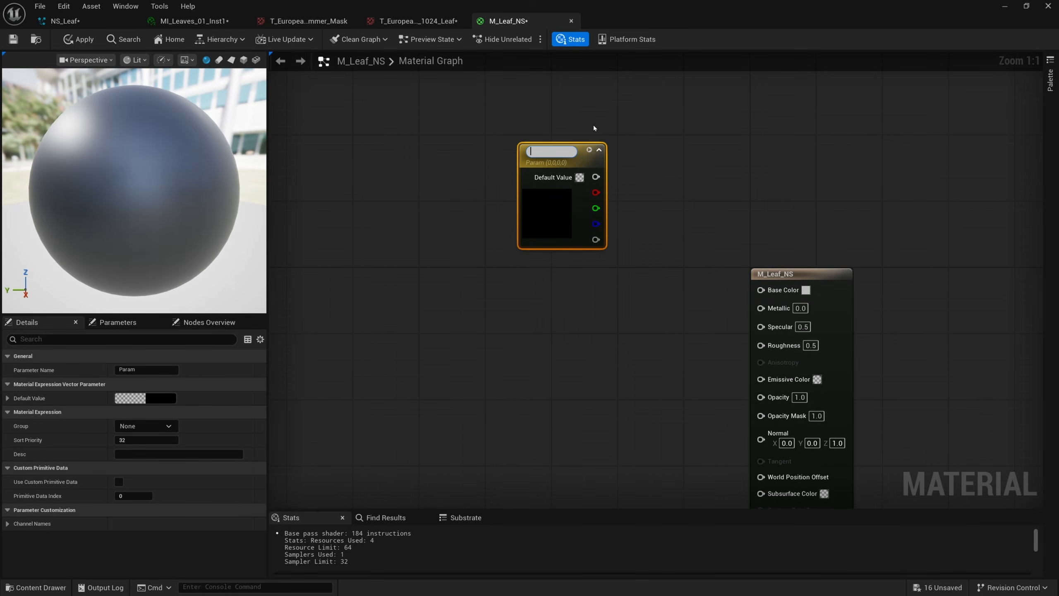
type("Color")
key("Return")
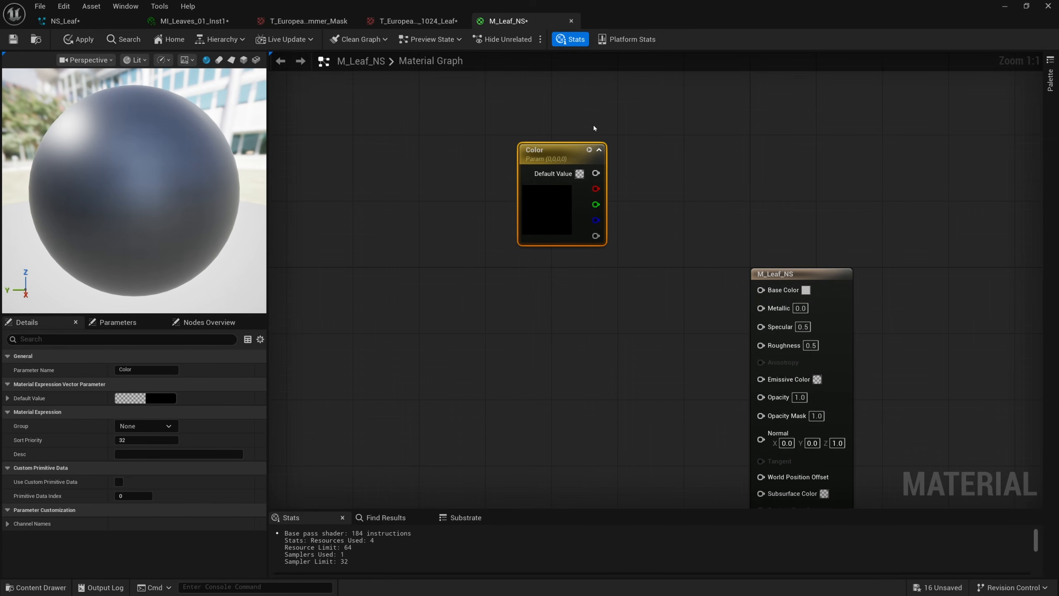
Step: Set the Color parameter's default to a pale pink of about (0.975, 0.821, 1, 1) and move its node farther from the material node
double_click(554, 194)
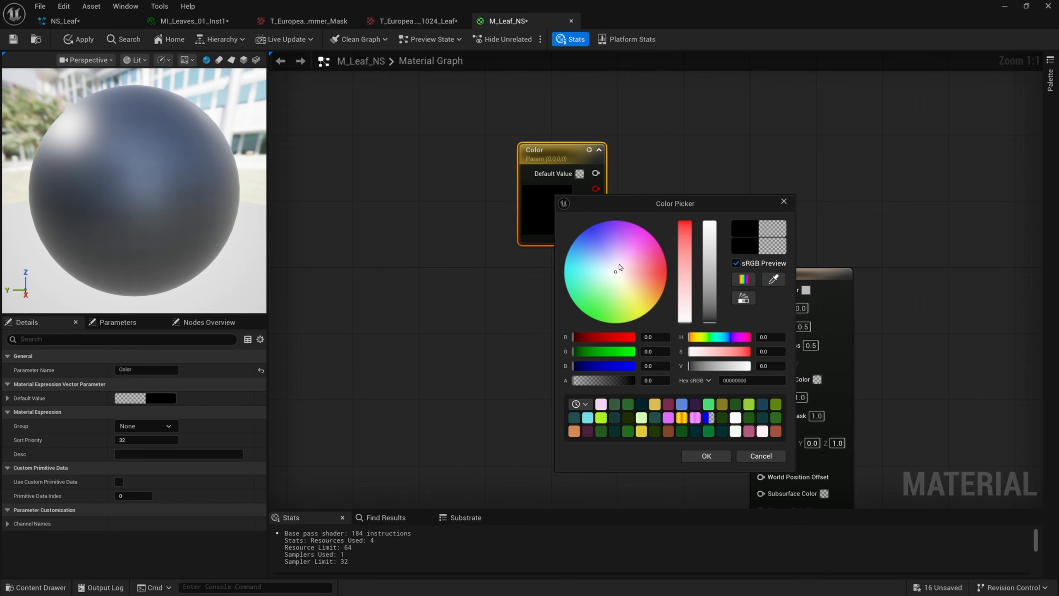
left_click_drag(621, 267, 620, 263)
left_click(706, 456)
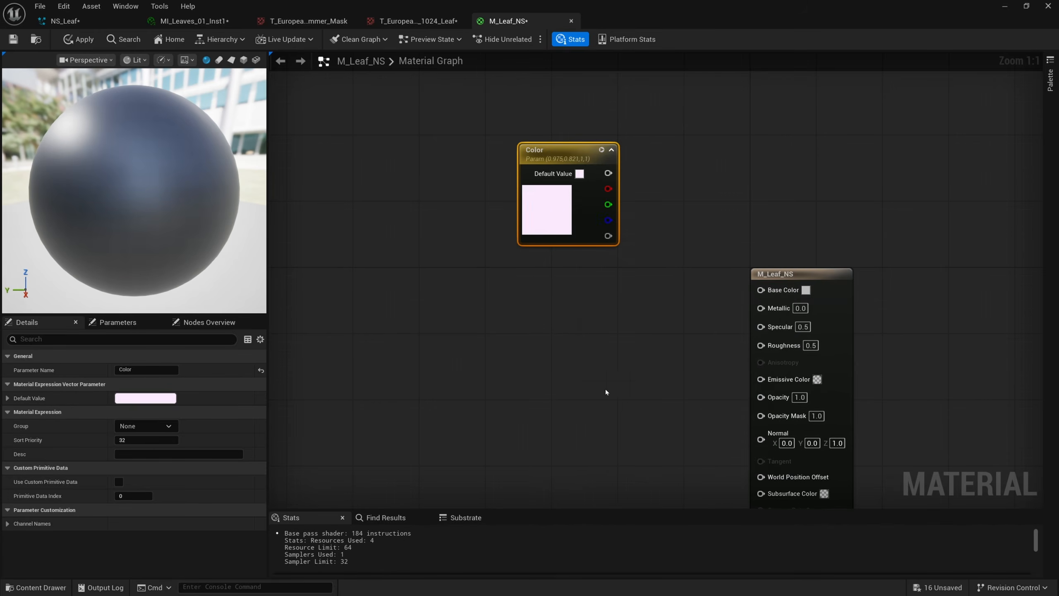
right_click_drag(607, 390, 532, 258)
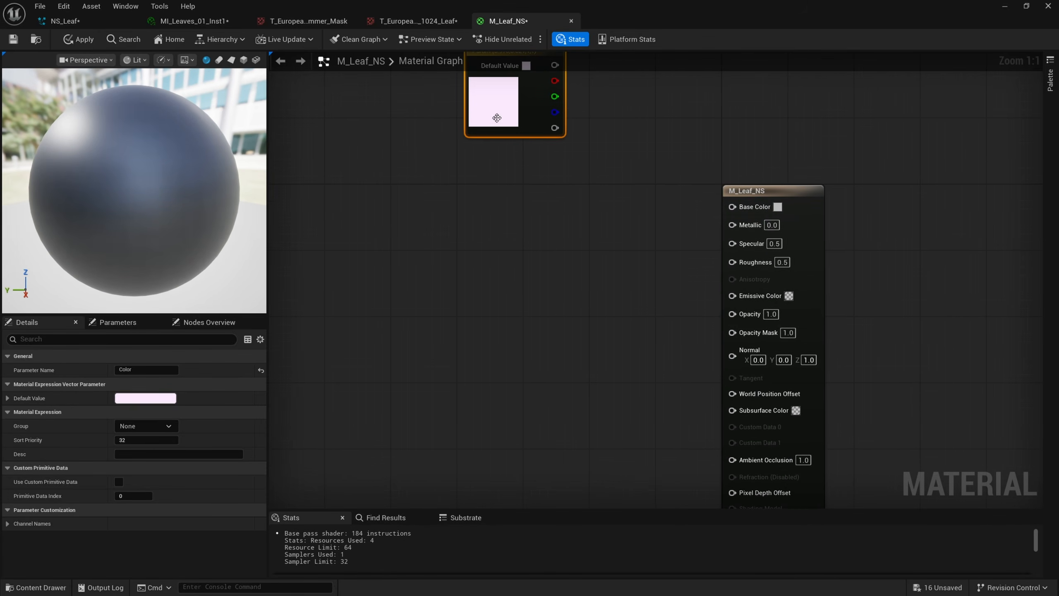
left_click_drag(492, 104, 451, 129)
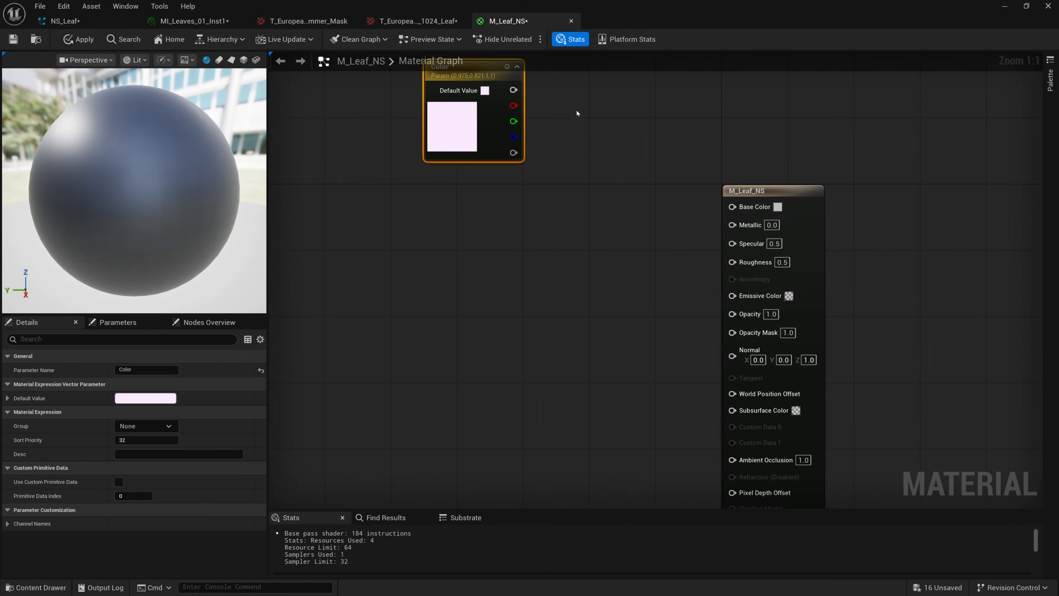
Step: Locate the imported leaf texture in the content folders and add it to the M_Leaf_NS graph as a Texture Sample below the Color node
double_click(686, 20)
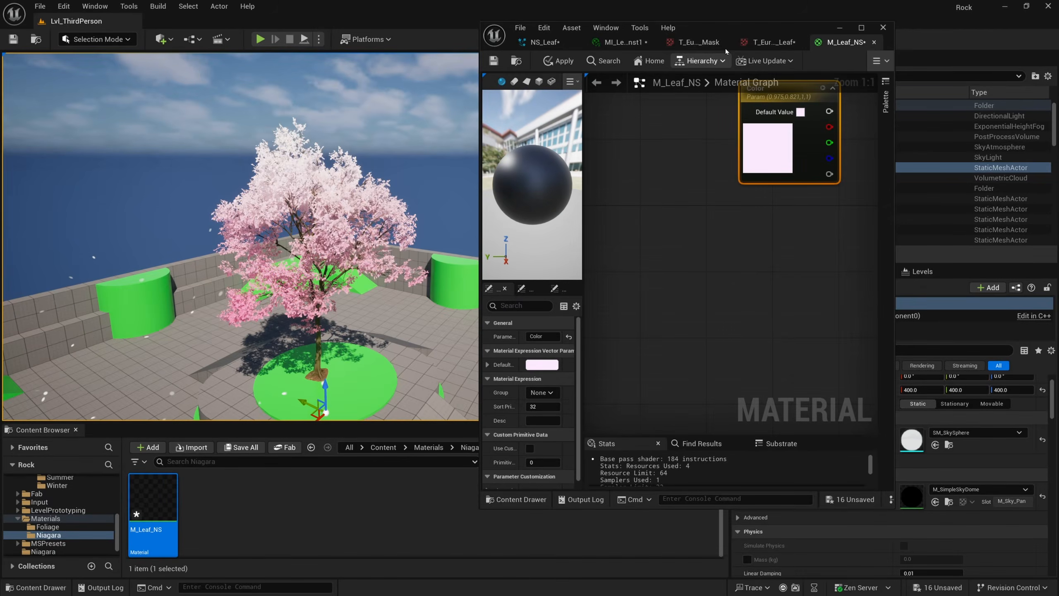
left_click_drag(726, 50, 707, 49)
left_click(755, 39)
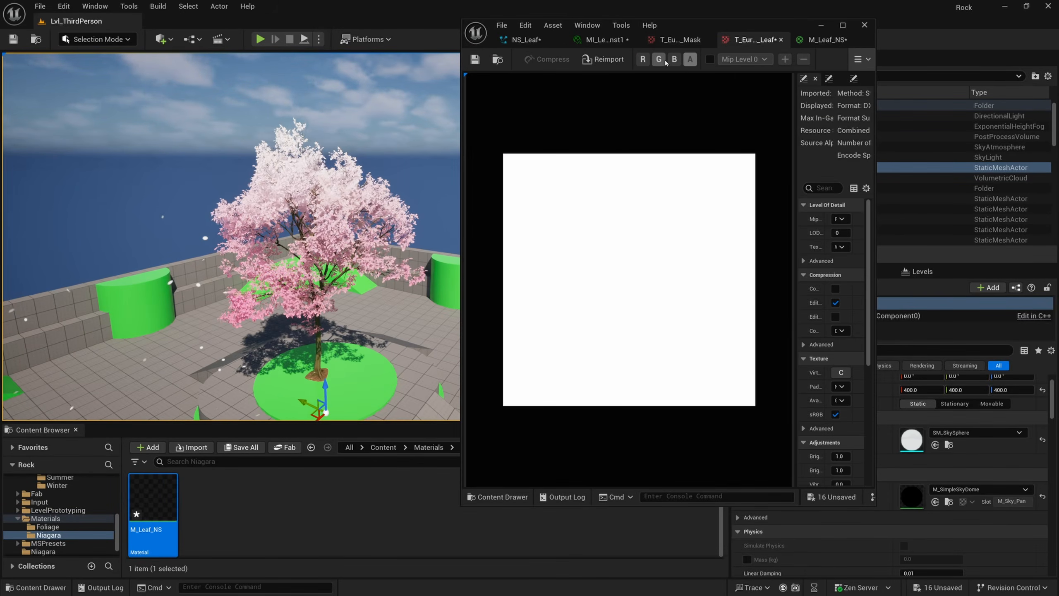
left_click(497, 59)
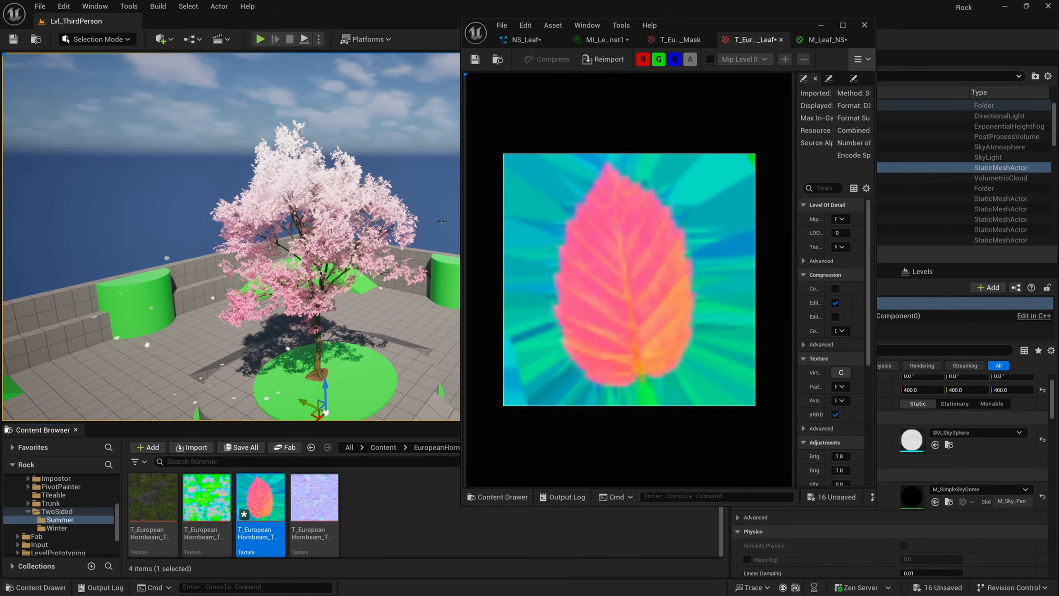
left_click(825, 39)
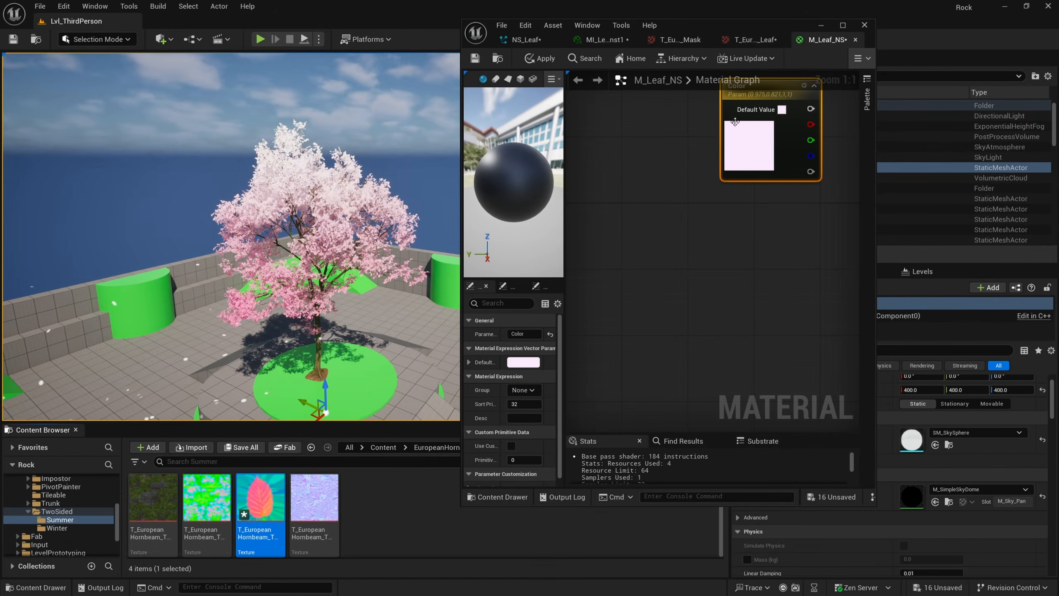
left_click_drag(260, 499, 666, 262)
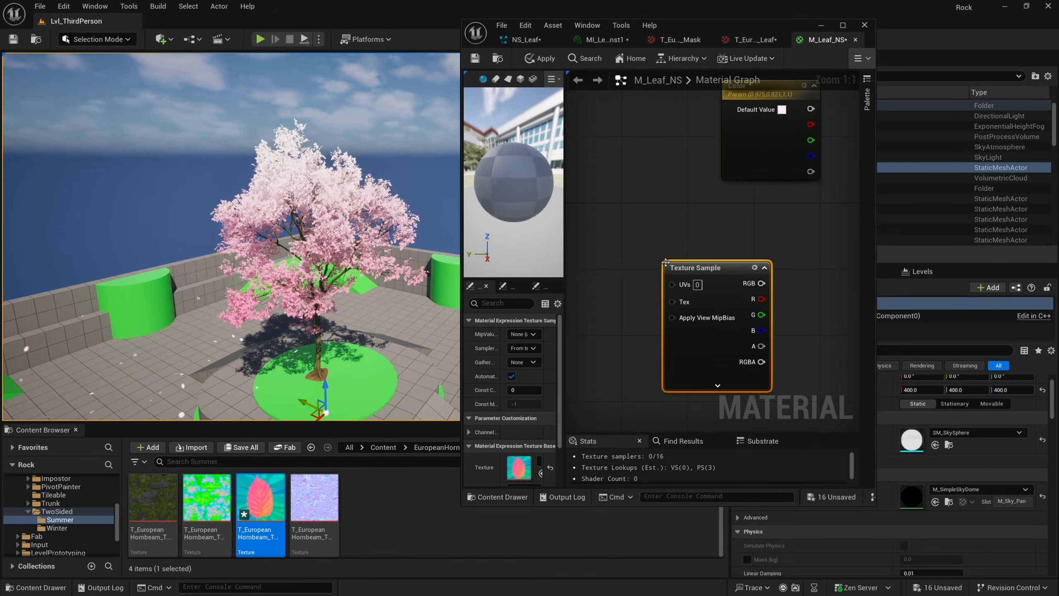
left_click(843, 26)
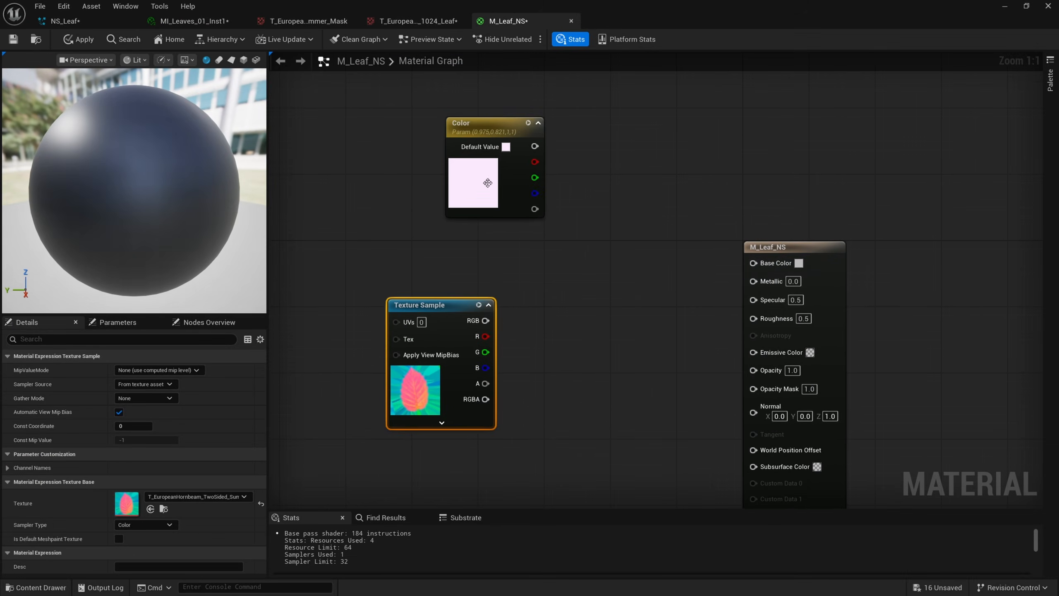
Step: Align the Color node above the Texture Sample and connect its output to the material's Base Color
left_click_drag(487, 182, 420, 176)
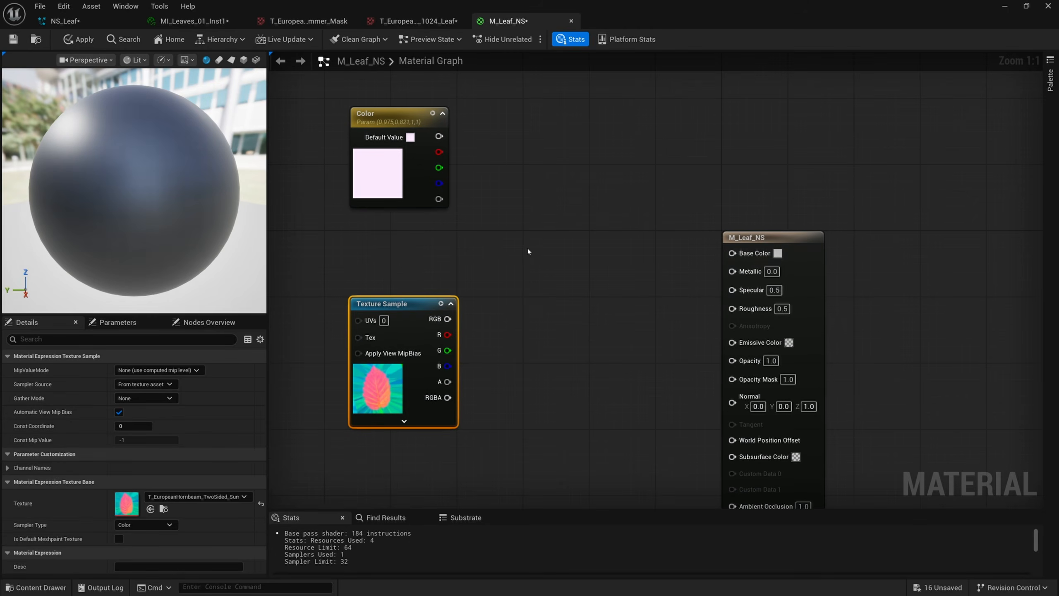
left_click_drag(439, 137, 732, 253)
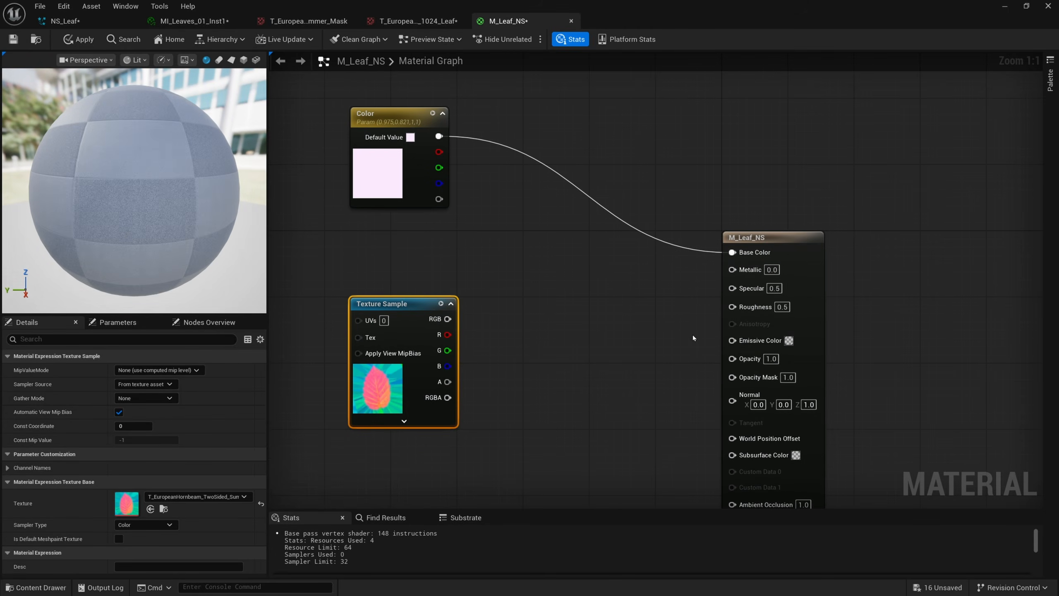
left_click_drag(475, 277, 353, 461)
Step: Open the T_EuropeanHornbeam_TwoSided_Summer_Albedo texture from the Summer folder and examine its leaves and branches
key("super+Down")
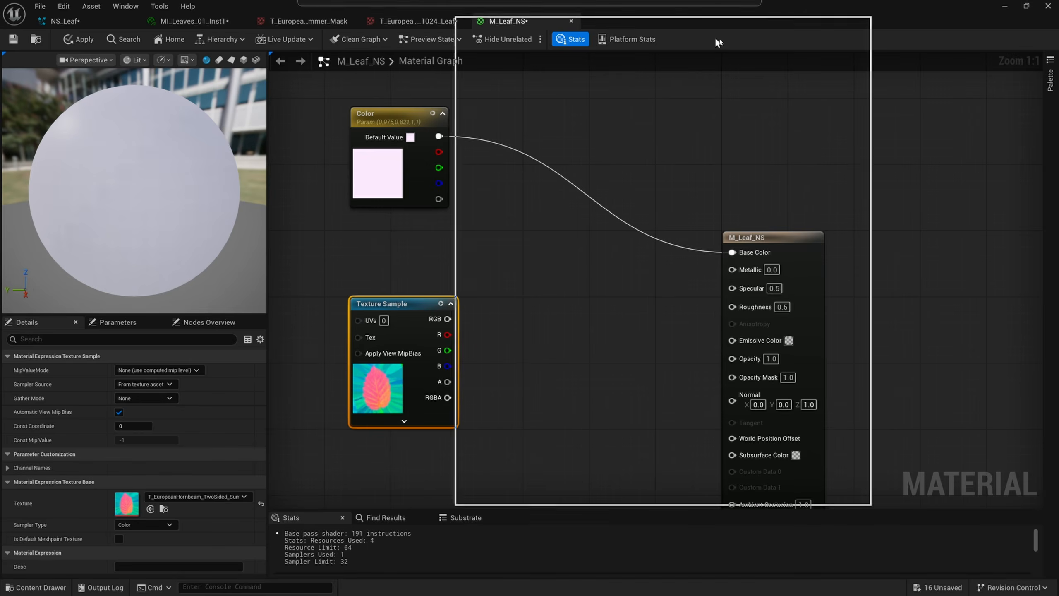
left_click(169, 497)
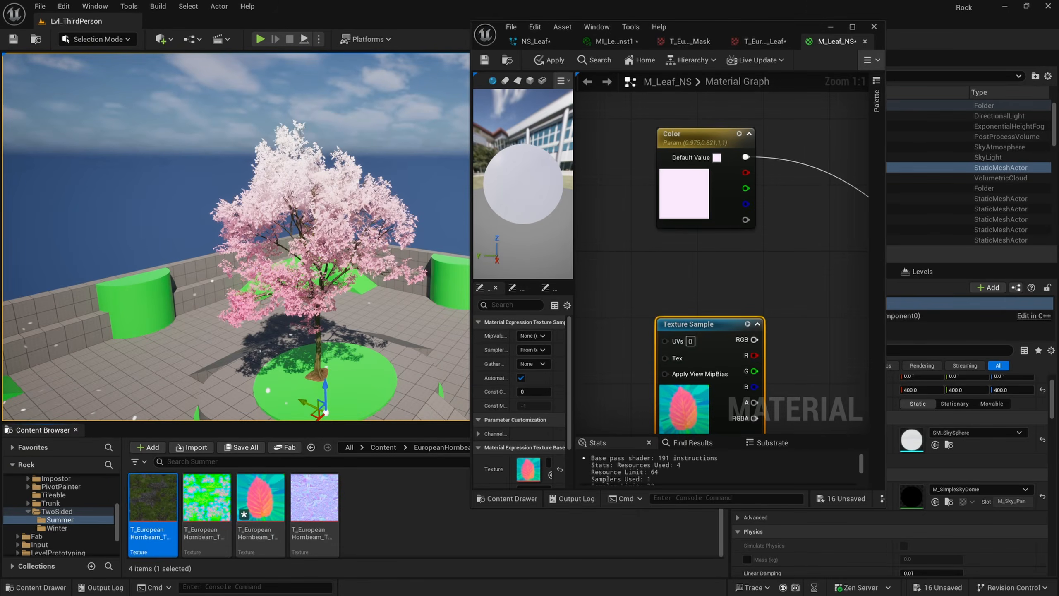
right_click_drag(709, 271, 653, 192)
key("super+Up")
right_click_drag(452, 230, 518, 238)
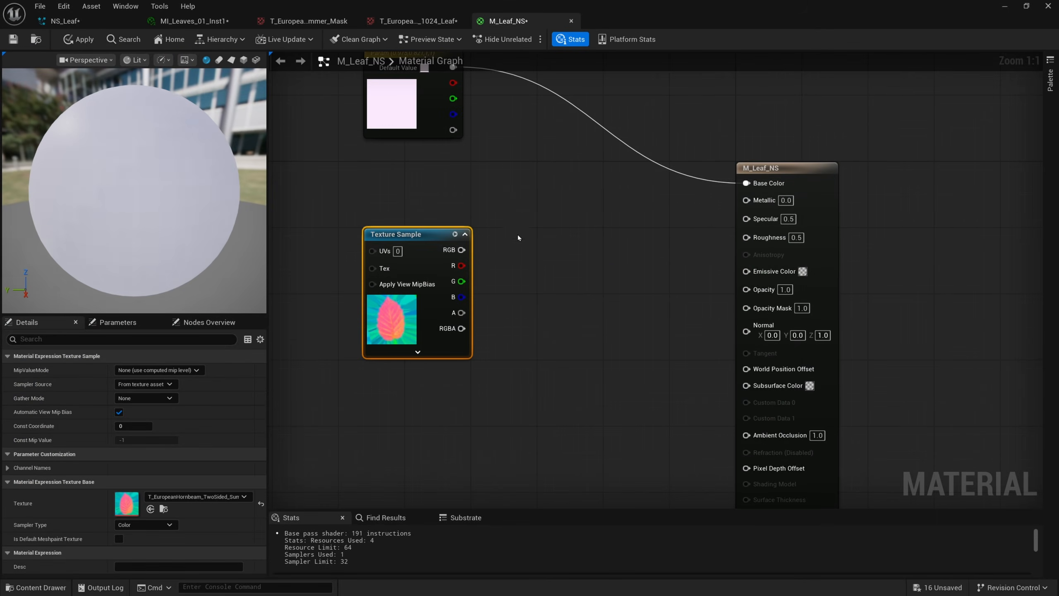
left_click_drag(497, 218, 458, 279)
left_click_drag(369, 382, 369, 383)
right_click_drag(511, 210, 530, 231)
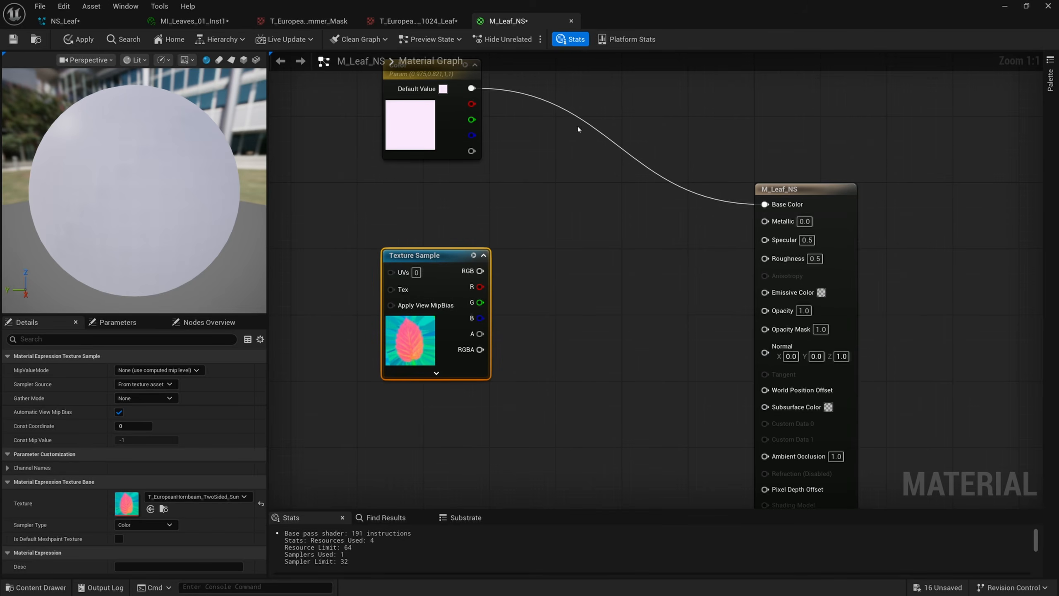
left_click_drag(653, 10, 745, 41)
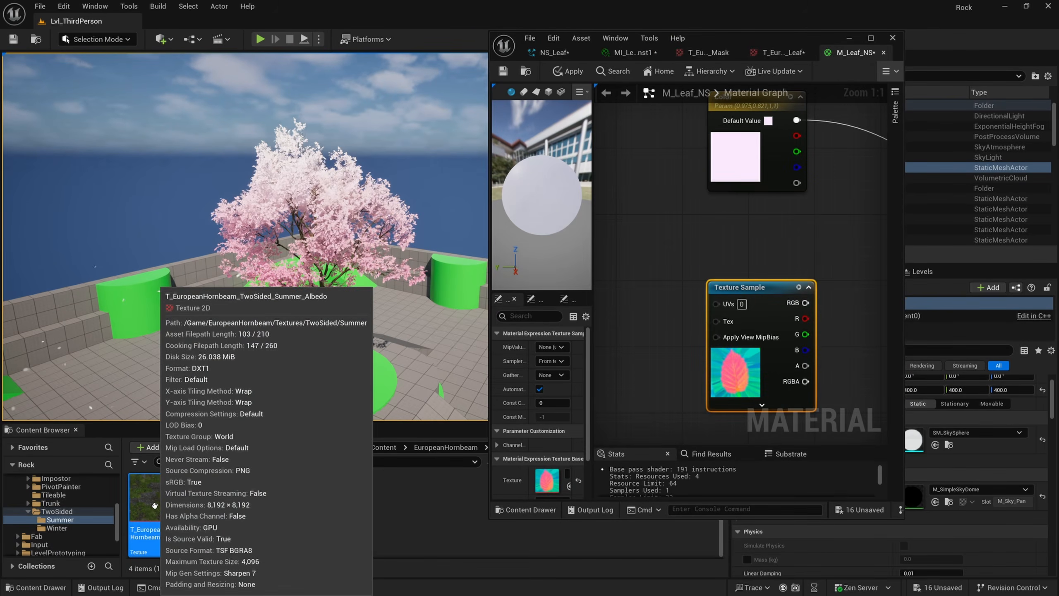
double_click(155, 505)
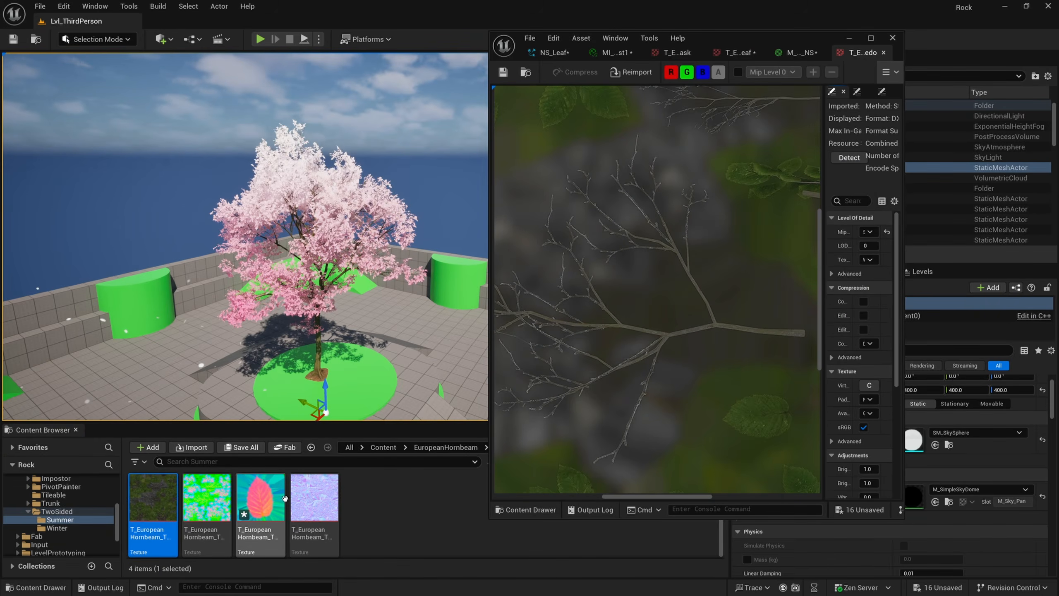
scroll(684, 270, "down", 3)
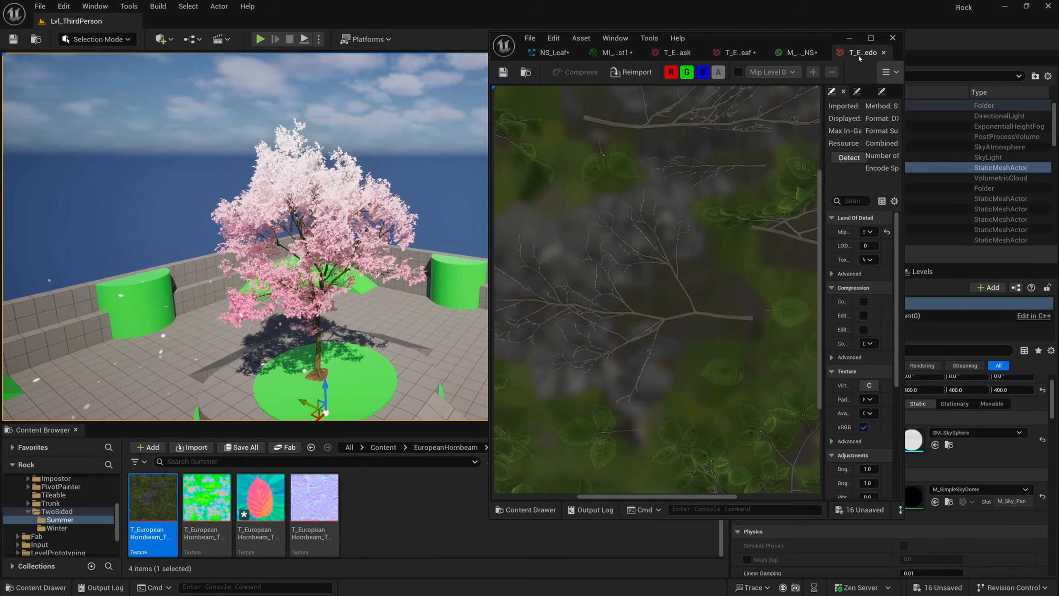
left_click(871, 38)
left_click(507, 26)
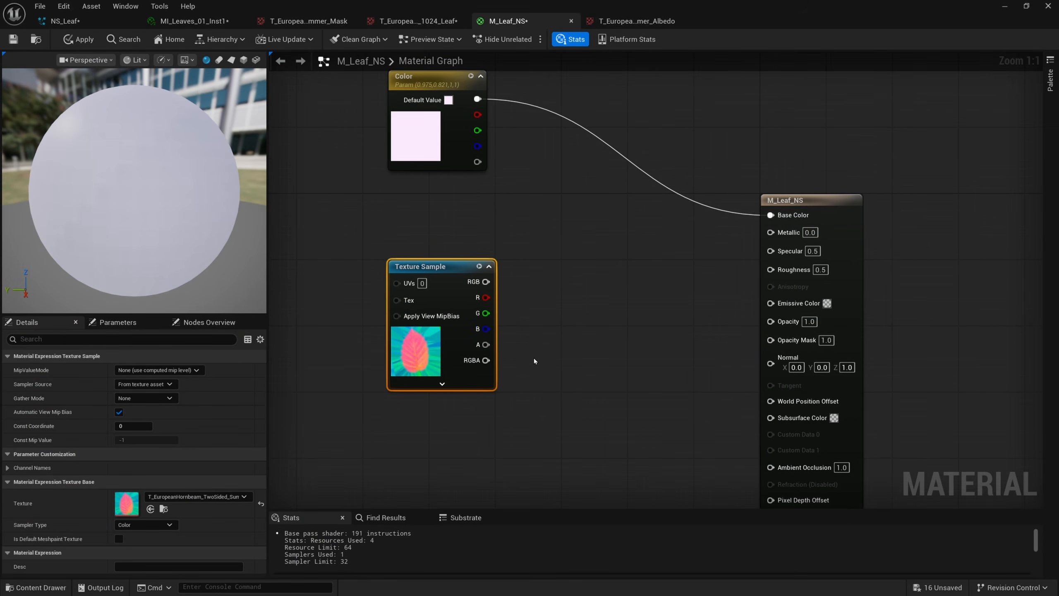
left_click_drag(486, 297, 522, 343)
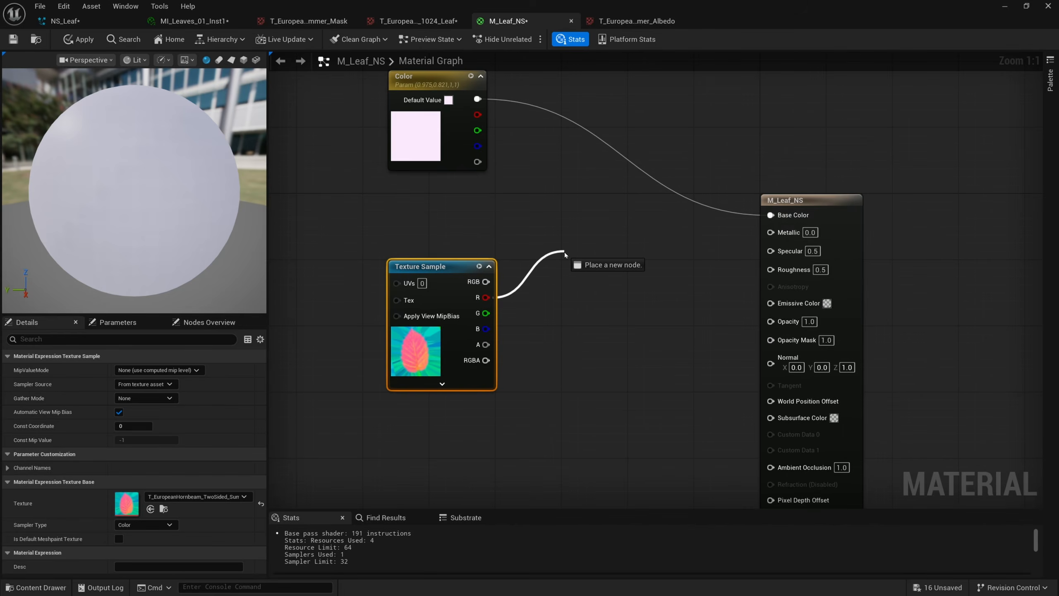
left_click_drag(564, 253, 565, 254)
key("Escape")
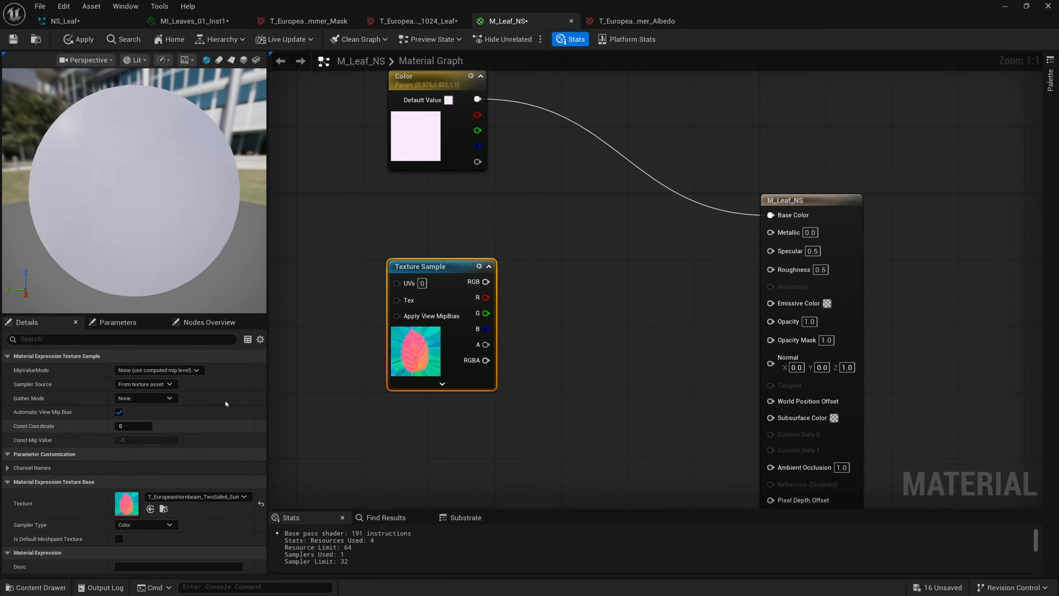
Step: Isolate the red channel of the 1024_Leaf texture to inspect it as a leaf silhouette mask
left_click(420, 22)
left_click(213, 41)
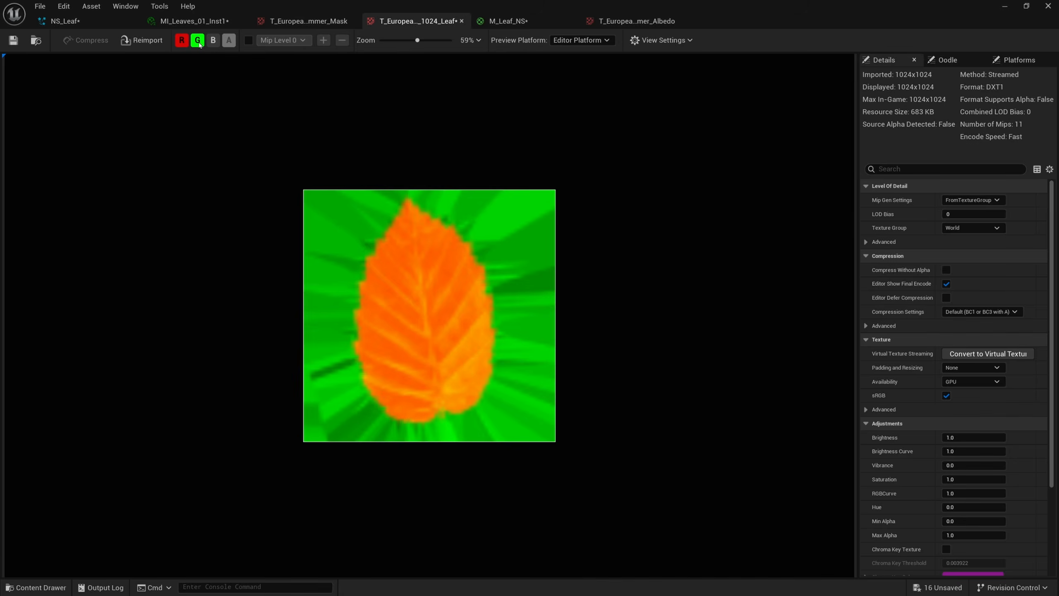
left_click(200, 41)
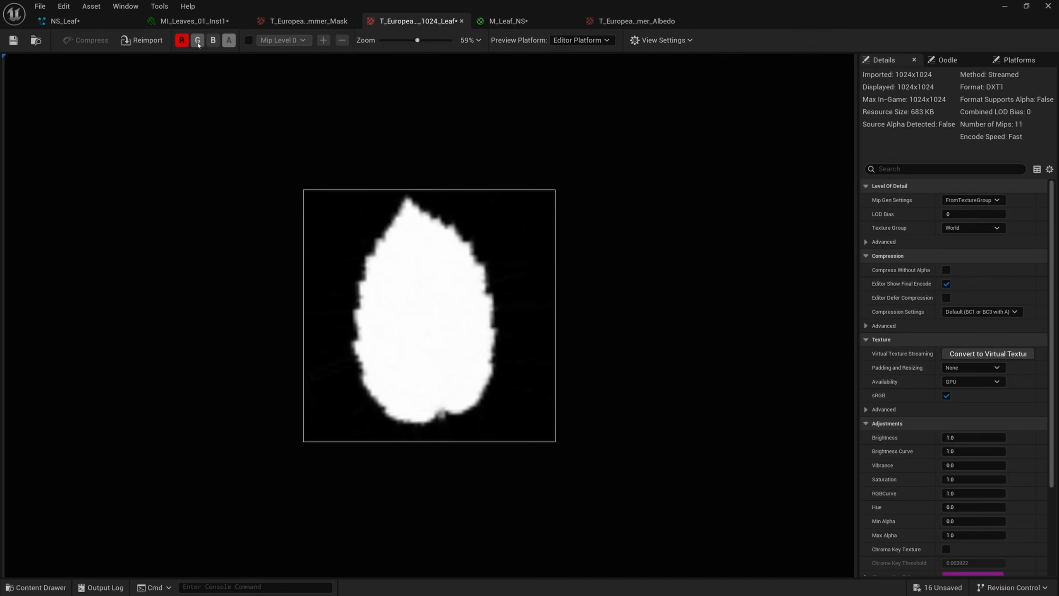
Step: In M_Leaf_NS, connect the Texture Sample's red output to Opacity Mask and the Color output to Subsurface Color
left_click(508, 20)
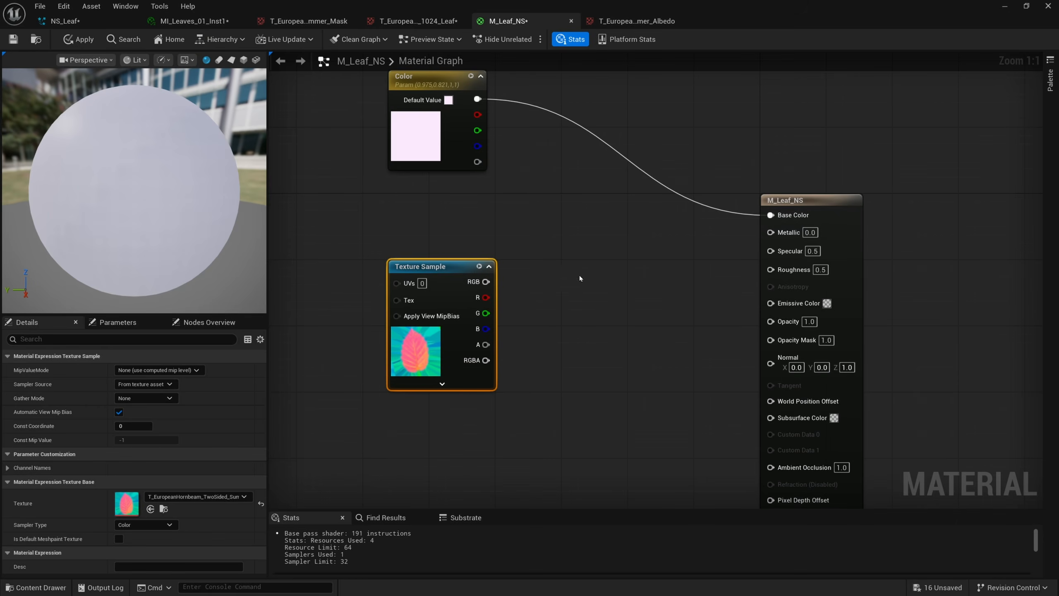
left_click_drag(486, 298, 771, 341)
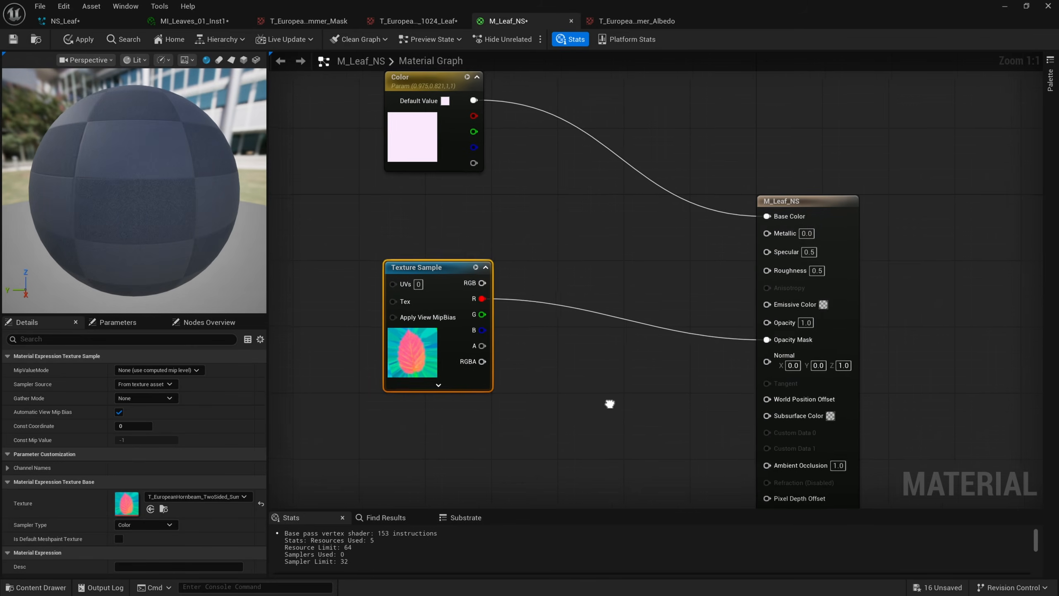
right_click_drag(685, 260, 669, 288)
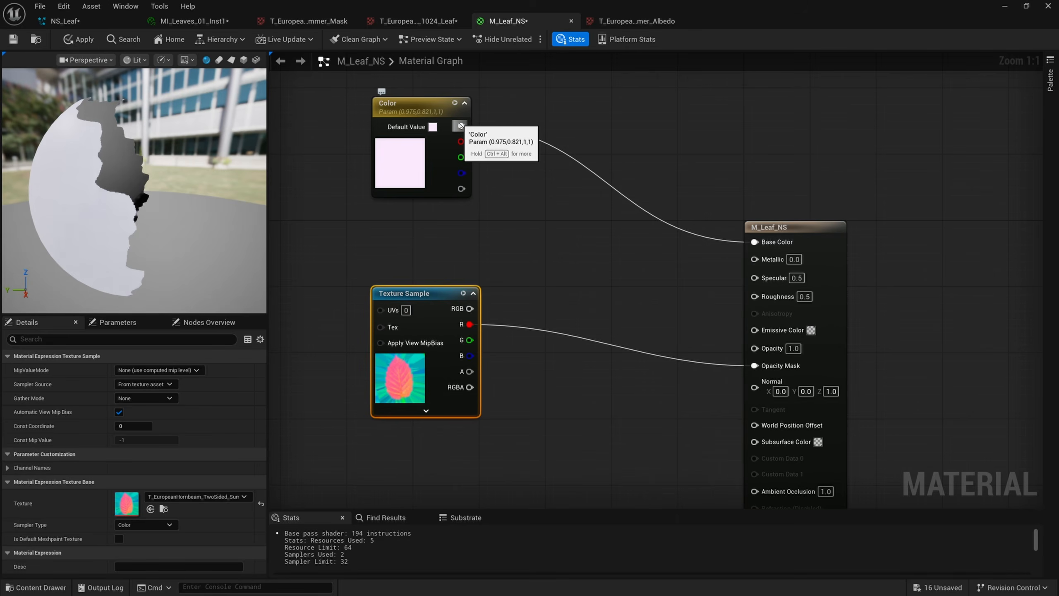
left_click_drag(460, 126, 755, 441)
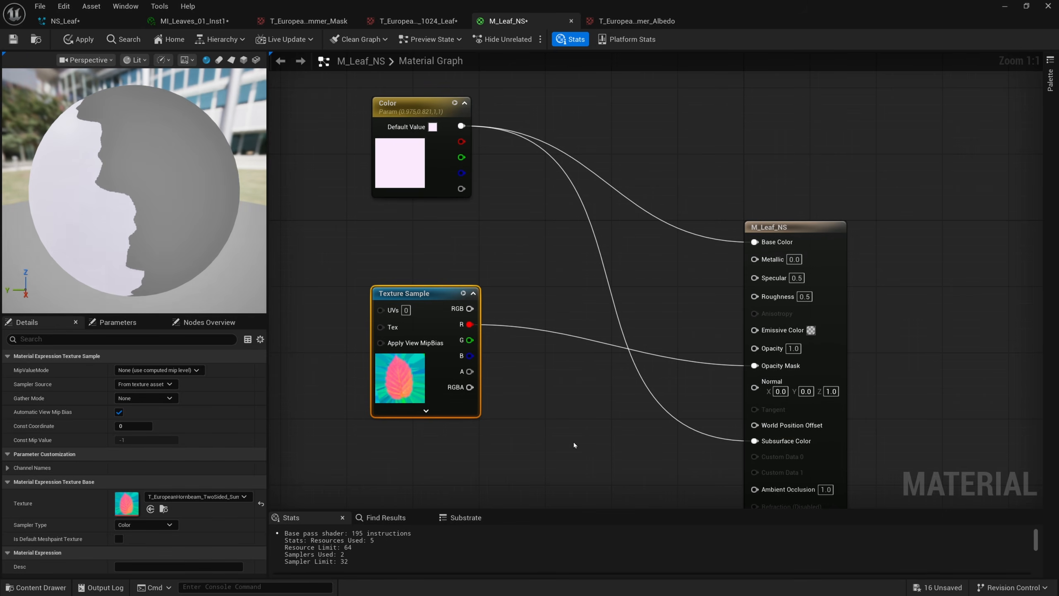
Step: Move the Color node down so it sits closer above the Texture Sample node
right_click_drag(574, 445, 566, 397)
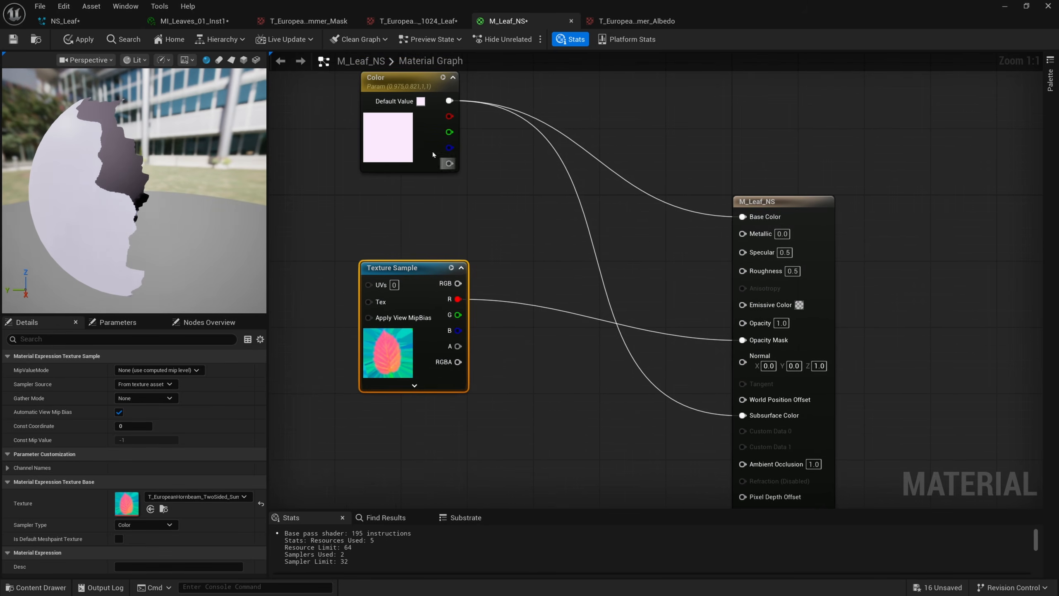
left_click_drag(433, 155, 432, 213)
right_click_drag(539, 208, 526, 160)
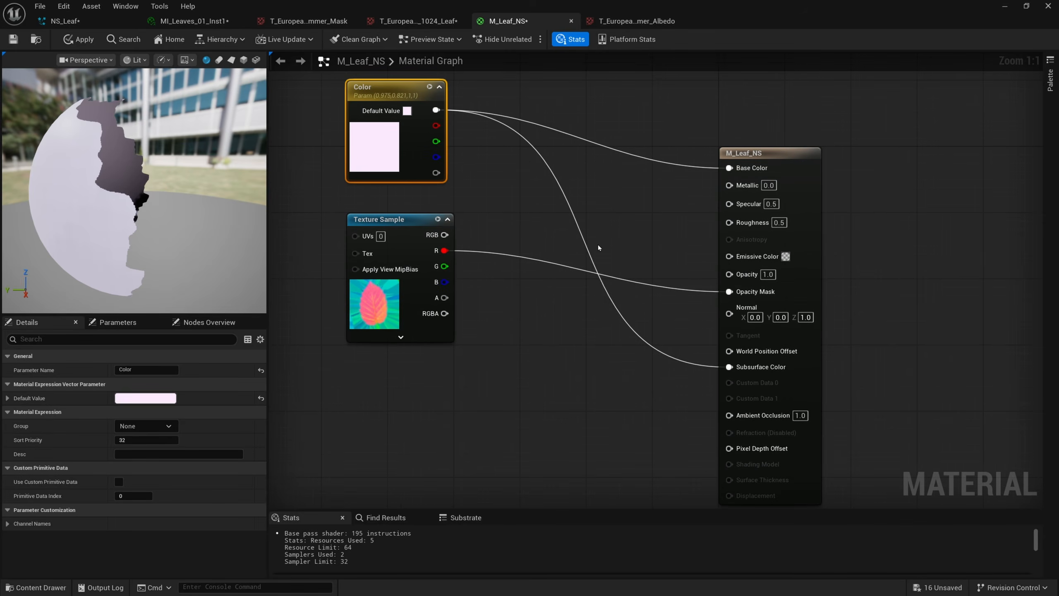
right_click_drag(591, 327, 586, 299)
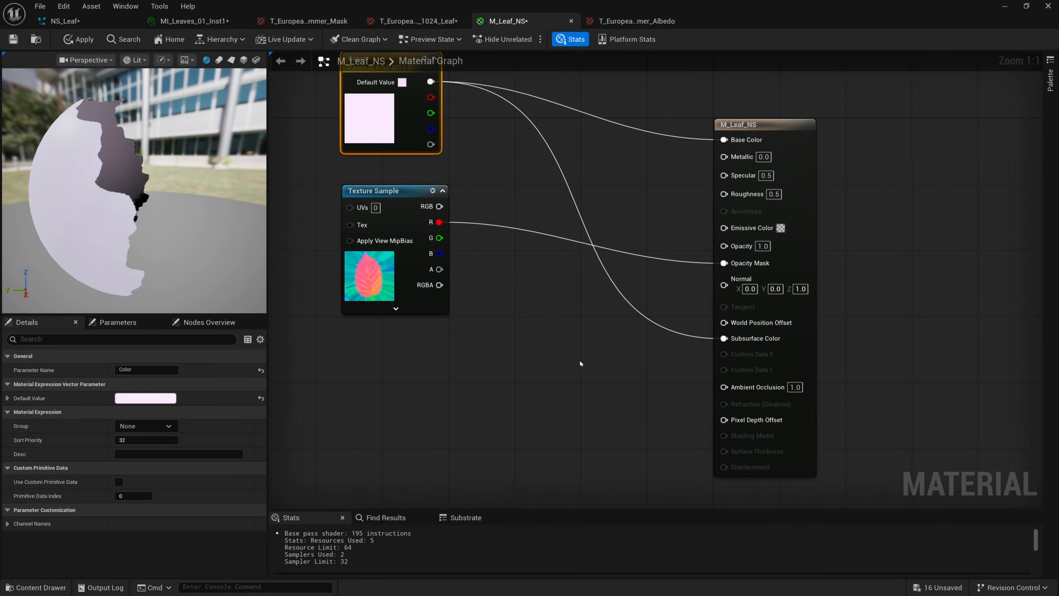
Step: Add a Constant node with value 0.1, connect it to the material's Specular input and align it with that input
right_click_drag(654, 235, 684, 289)
left_click_drag(753, 229, 695, 277)
left_click(656, 260)
left_click(631, 217)
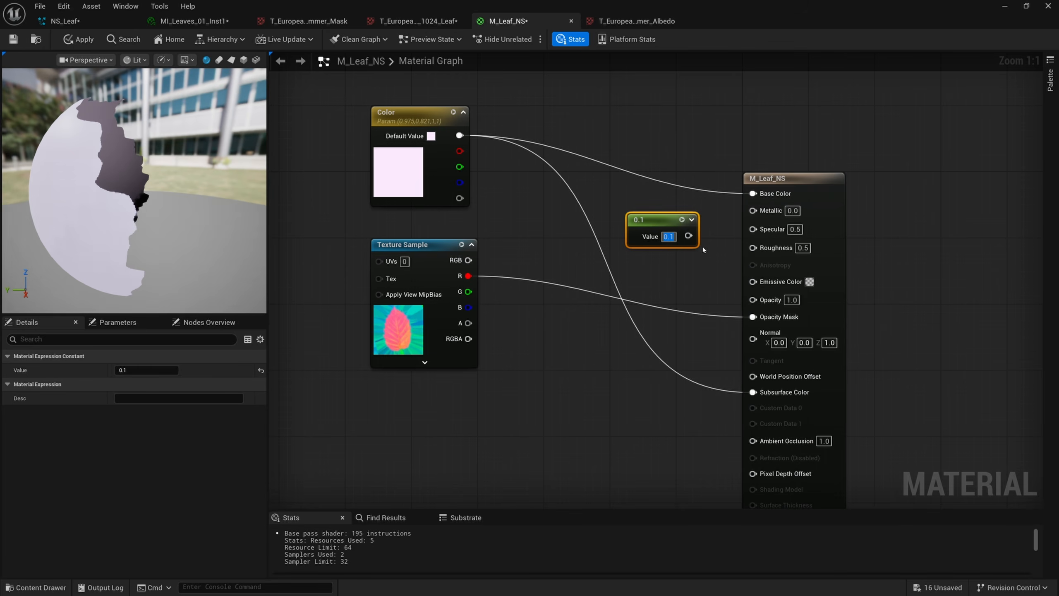
left_click_drag(688, 236, 753, 229)
left_click_drag(642, 221, 642, 213)
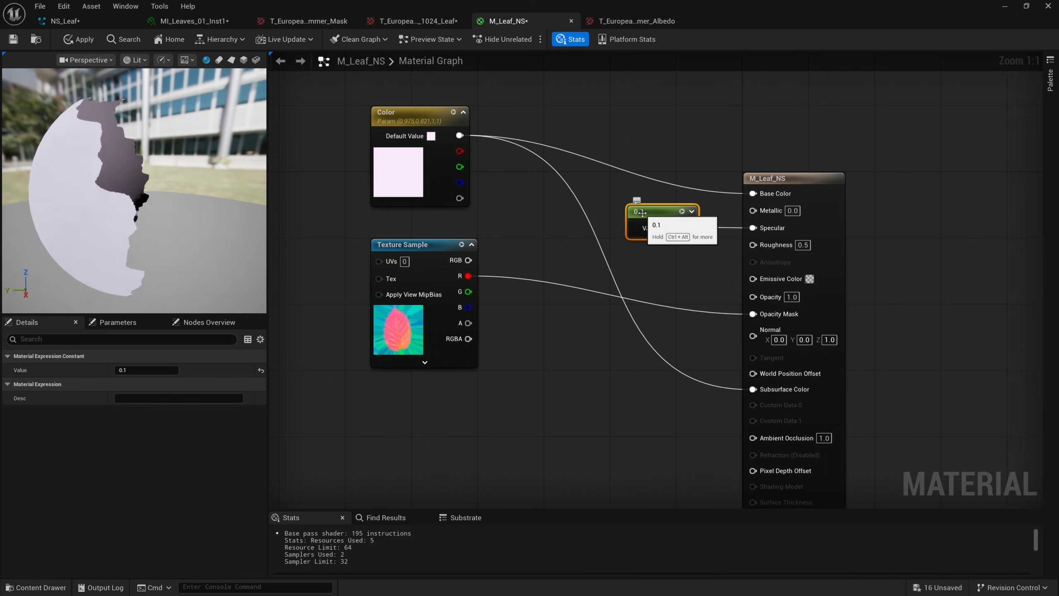
Step: Examine the tree's blossoms in the level up close alongside the leaf material graph and the leaf mask texture
double_click(743, 19)
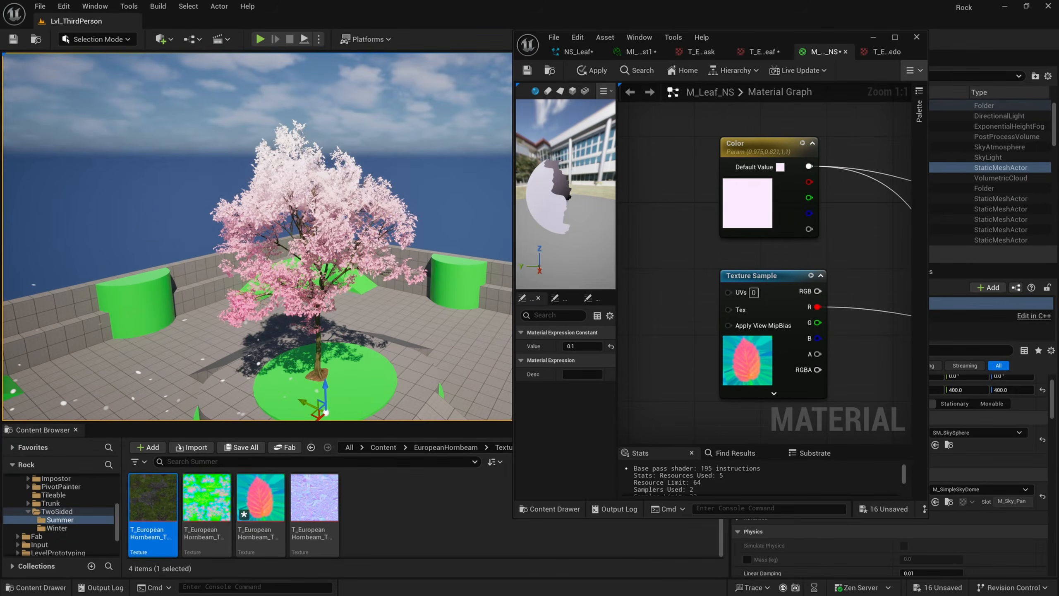
mouse_move(351, 235)
right_mouse_down()
mouse_move(325, 235)
mouse_move(352, 235)
right_mouse_up()
key("w")
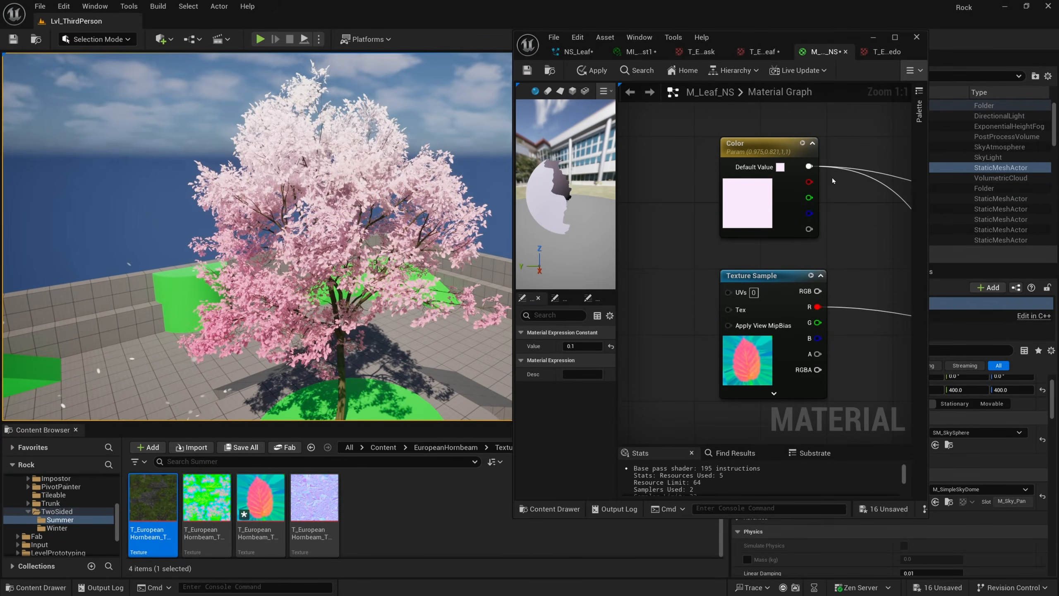
right_click_drag(833, 177, 708, 180)
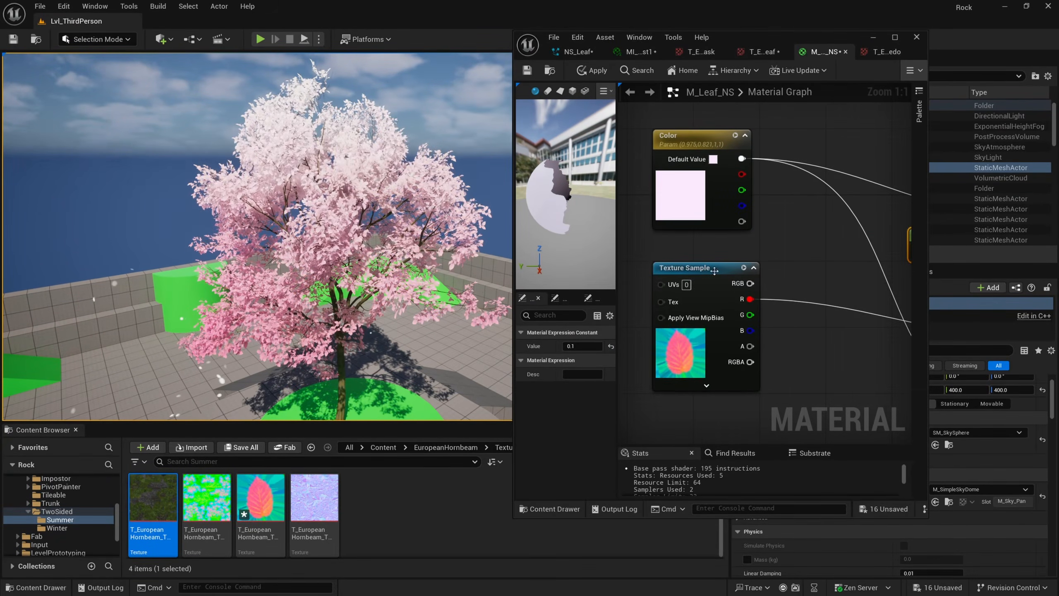
left_click(757, 52)
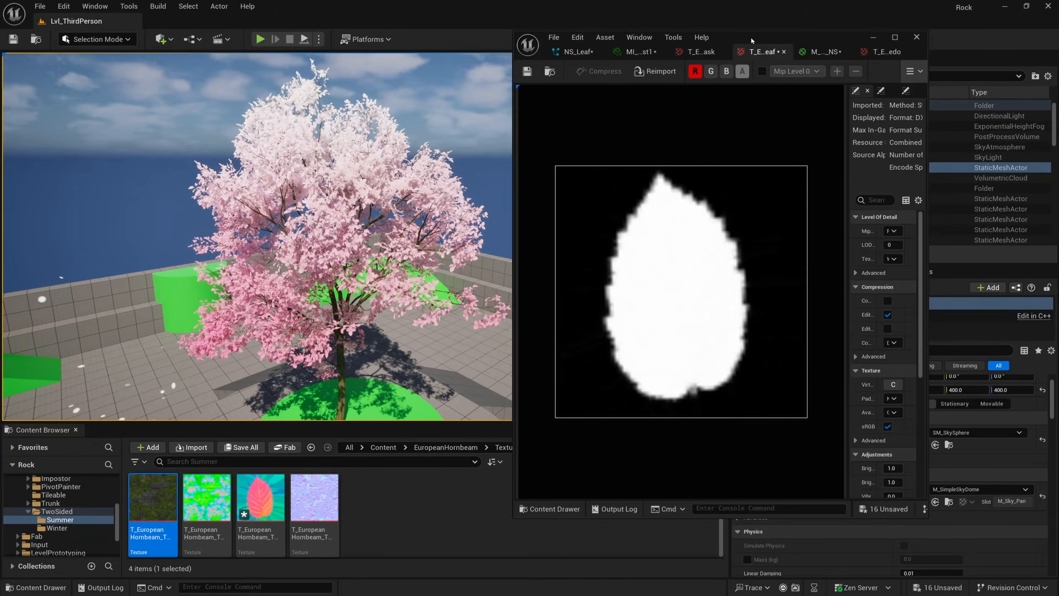
double_click(750, 41)
Step: Convert the Texture Sample in M_Leaf_NS to a parameter named Leaf Mask and save the material
left_click(507, 22)
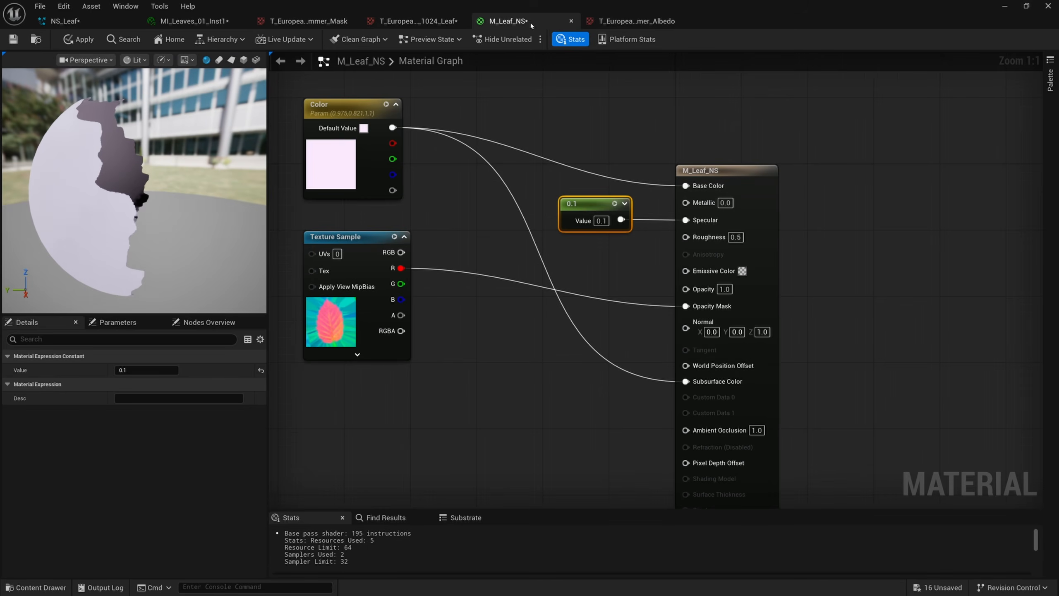
right_click(352, 240)
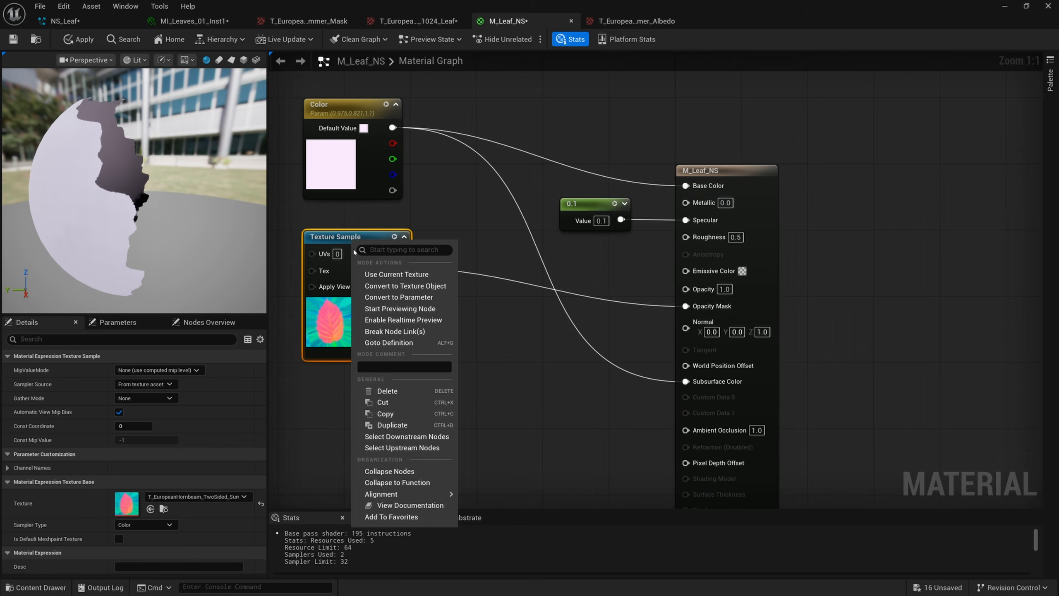
left_click(382, 297)
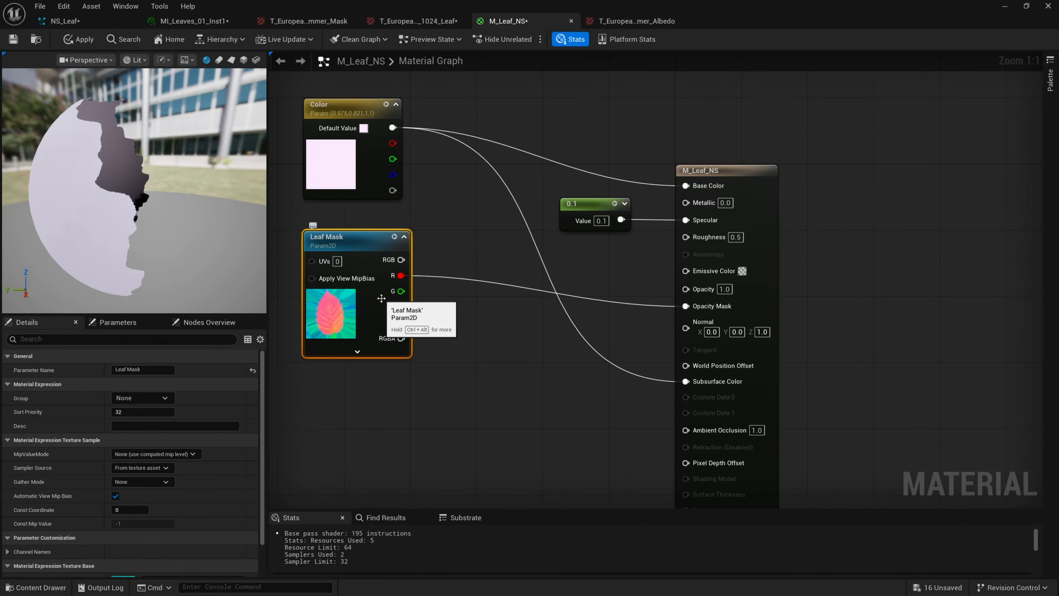
left_click(13, 39)
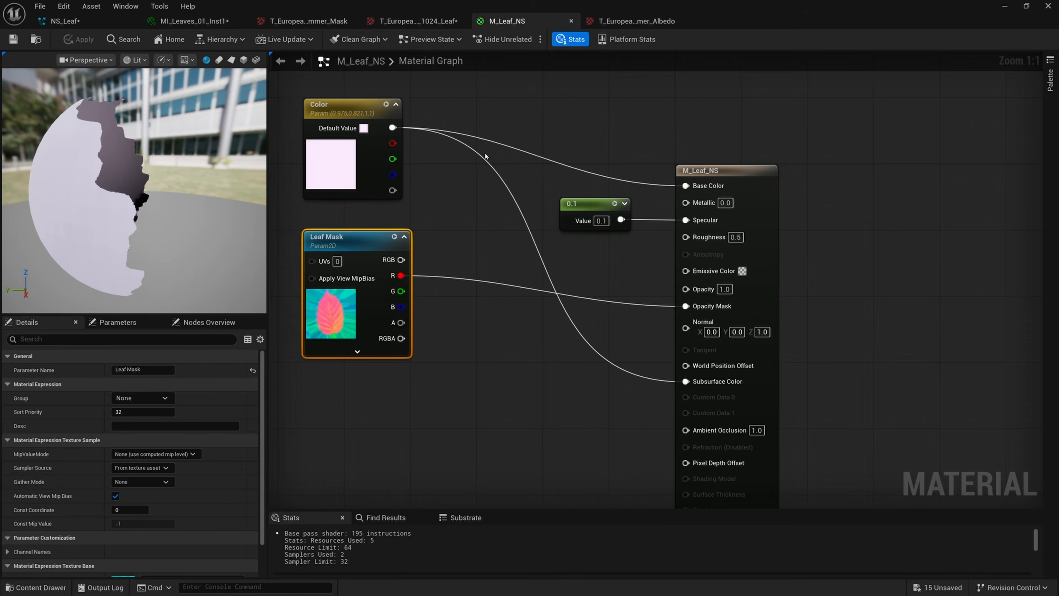
Step: Create a material instance of M_Leaf_NS in the Materials/Niagara folder and name it MI_Leaf_NS_White
left_click_drag(709, 6, 788, 67)
left_click(173, 506)
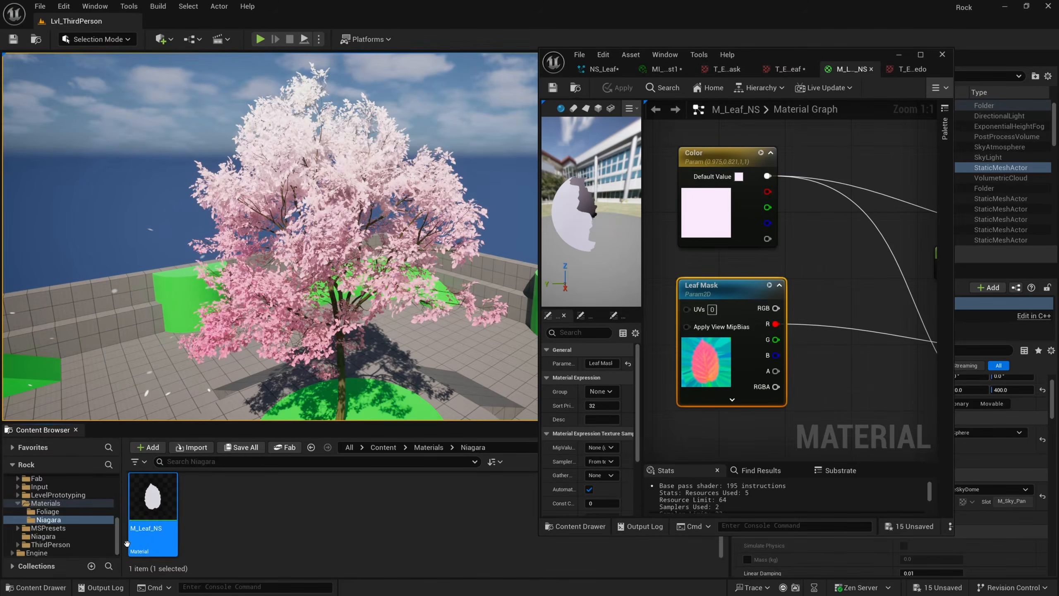
right_click(175, 506)
left_click(243, 140)
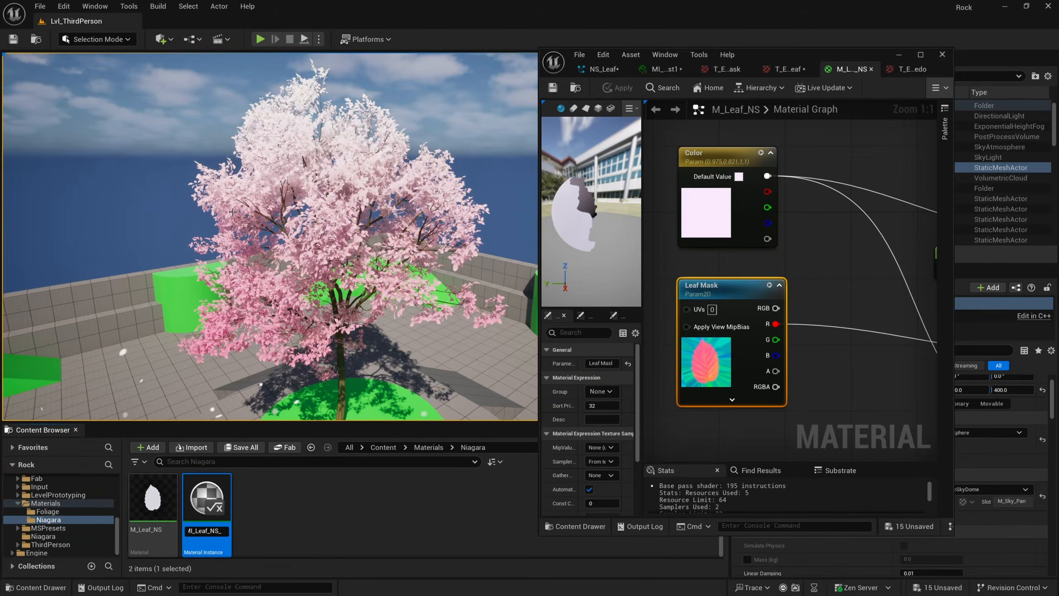
key("Return")
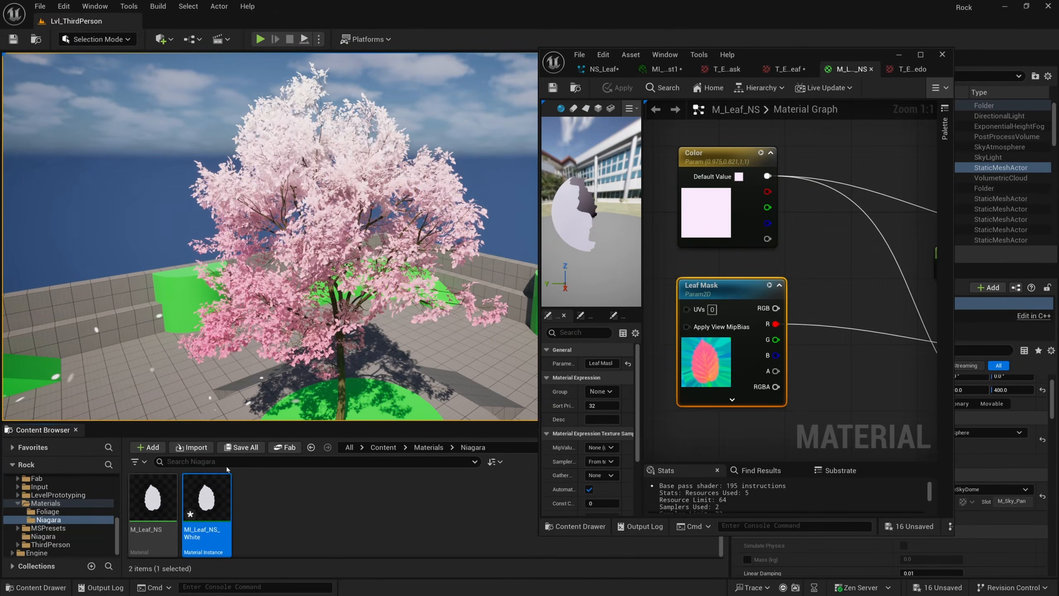
Step: Open MI_Leaf_NS_White and enable its Color and Leaf Mask parameter overrides
double_click(222, 505)
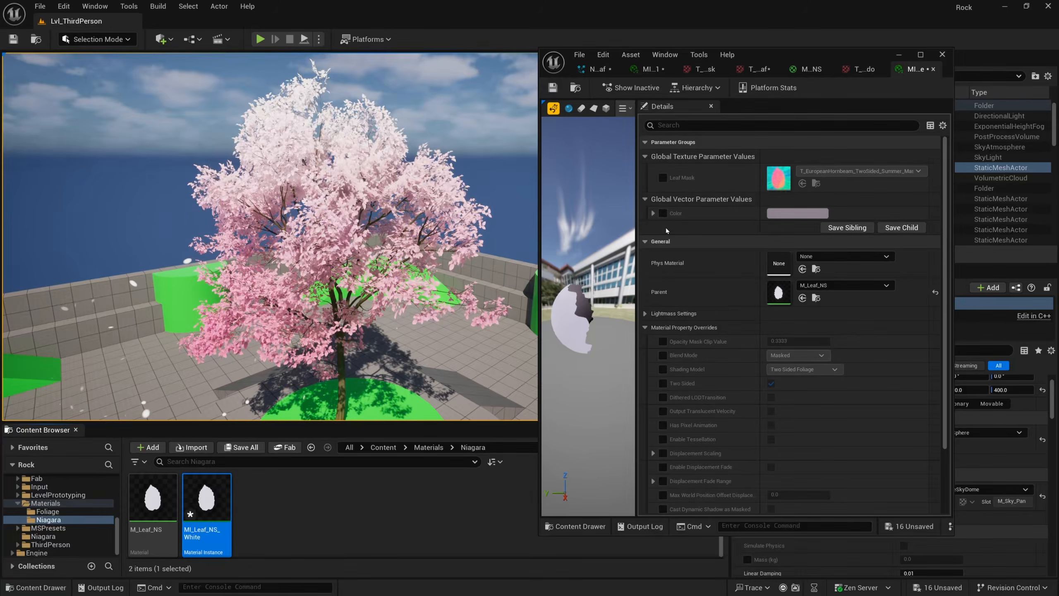
left_click(663, 213)
left_click(663, 178)
Step: Try a bright yellow for the instance's Color parameter and discard the change
left_click(798, 214)
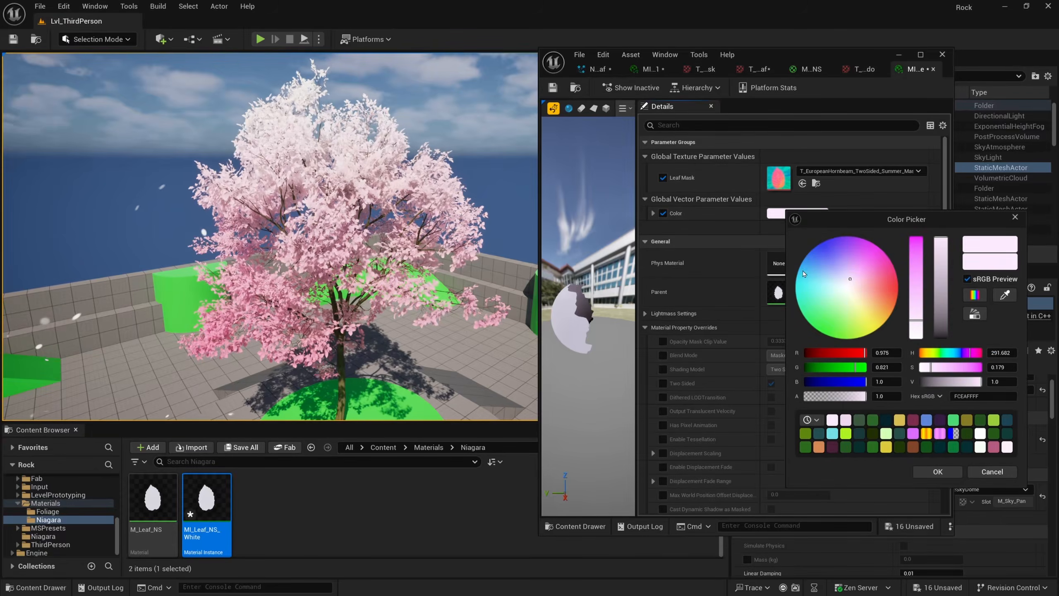
left_click(865, 335)
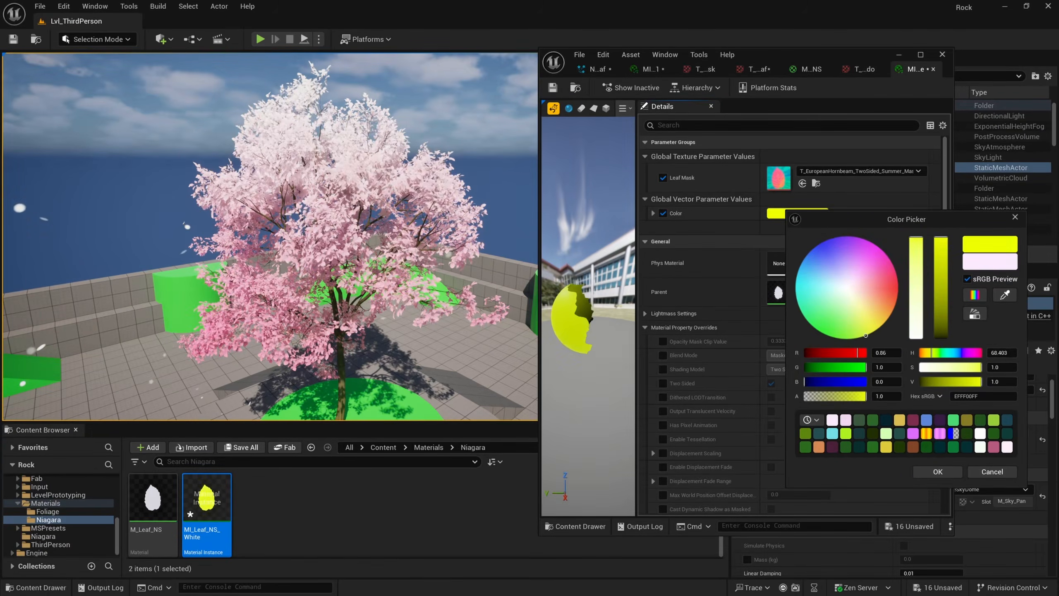
left_click(995, 475)
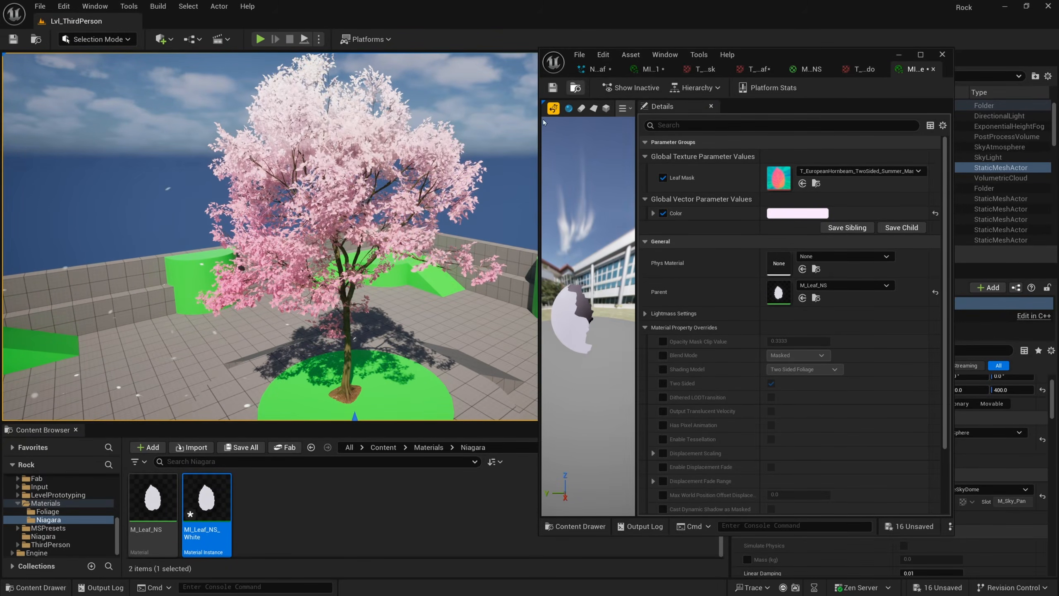
Step: Open the NS_Leaf system from the Content/Niagara folder
left_click(383, 448)
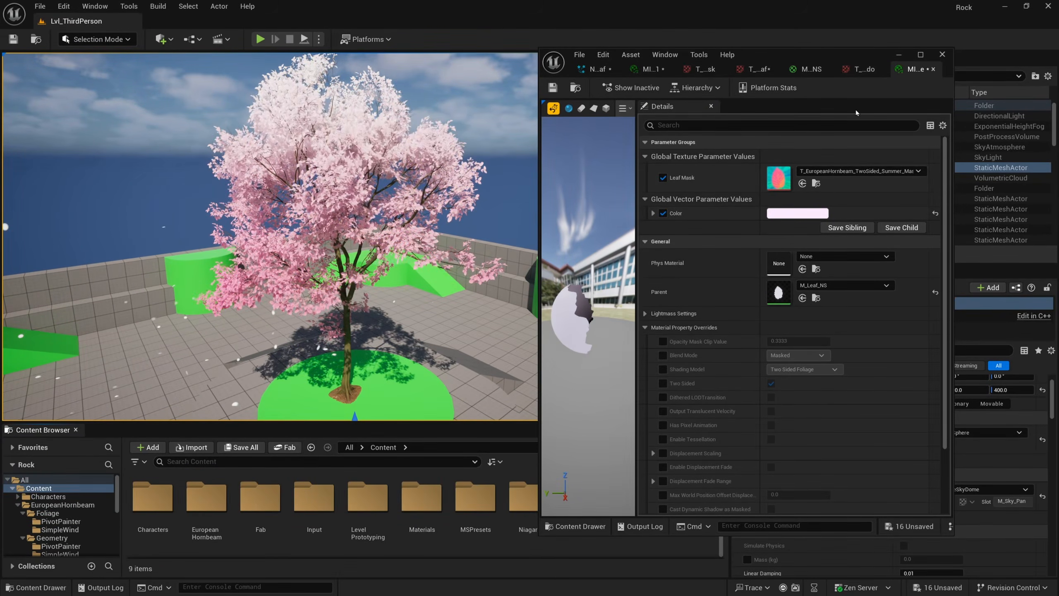
left_click(900, 55)
double_click(525, 501)
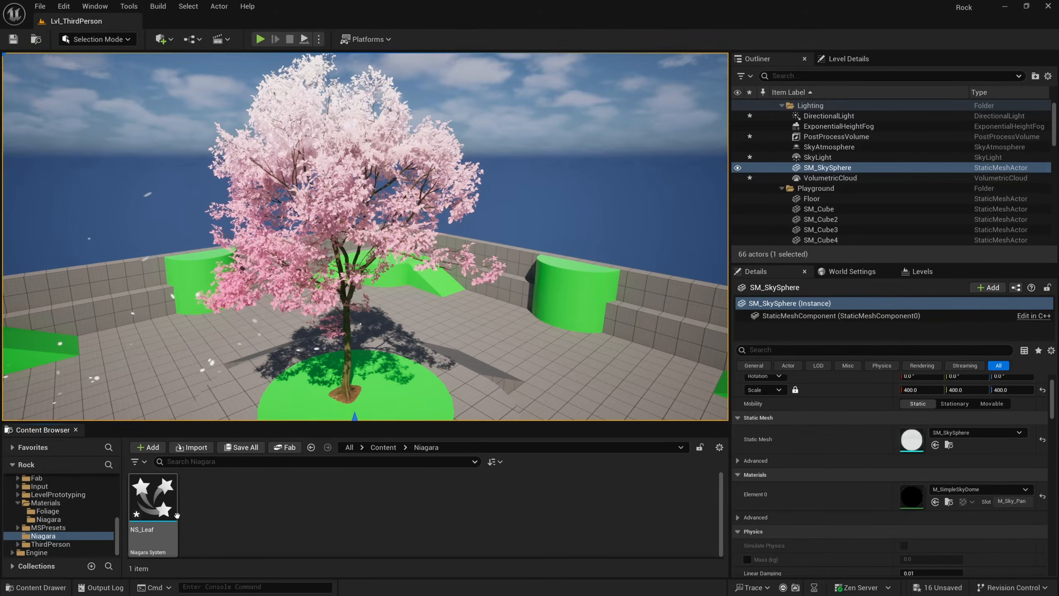
double_click(152, 501)
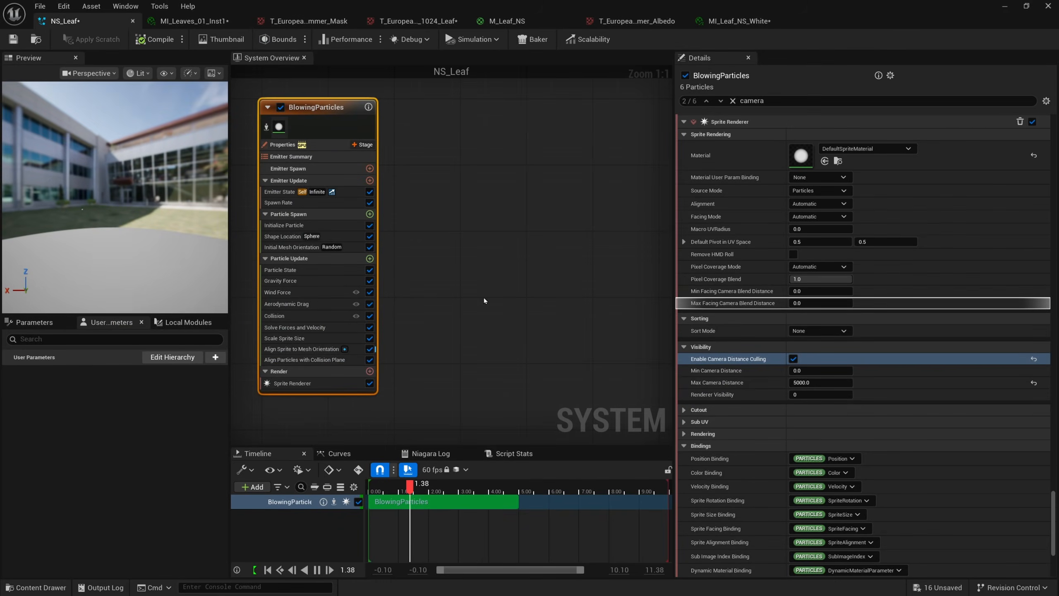
Step: Assign MI_Leaf_NS_White as the Sprite Renderer's material in the BlowingParticles emitter
left_click(410, 393)
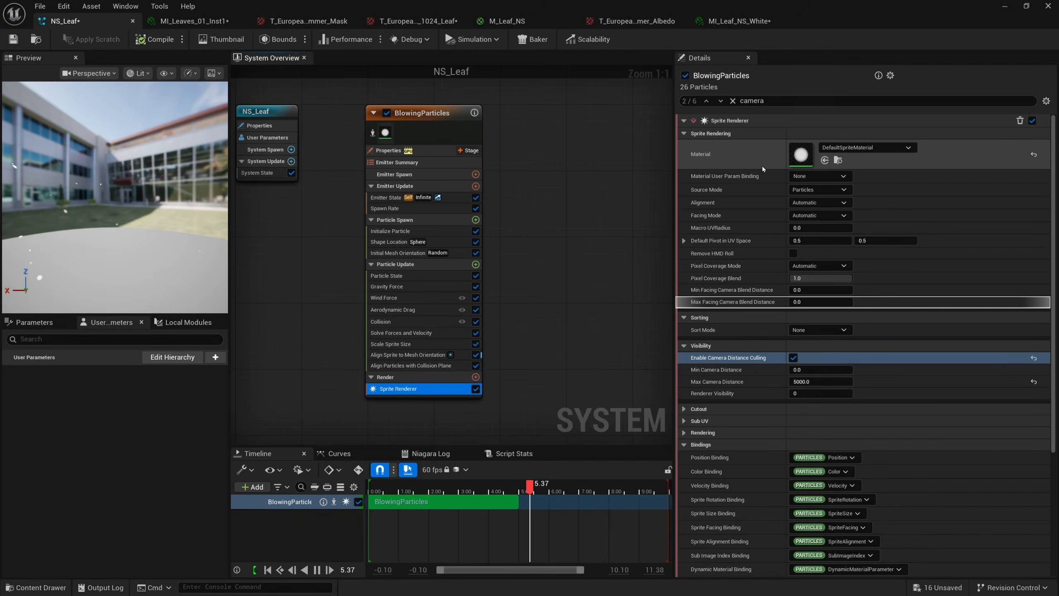
left_click(836, 148)
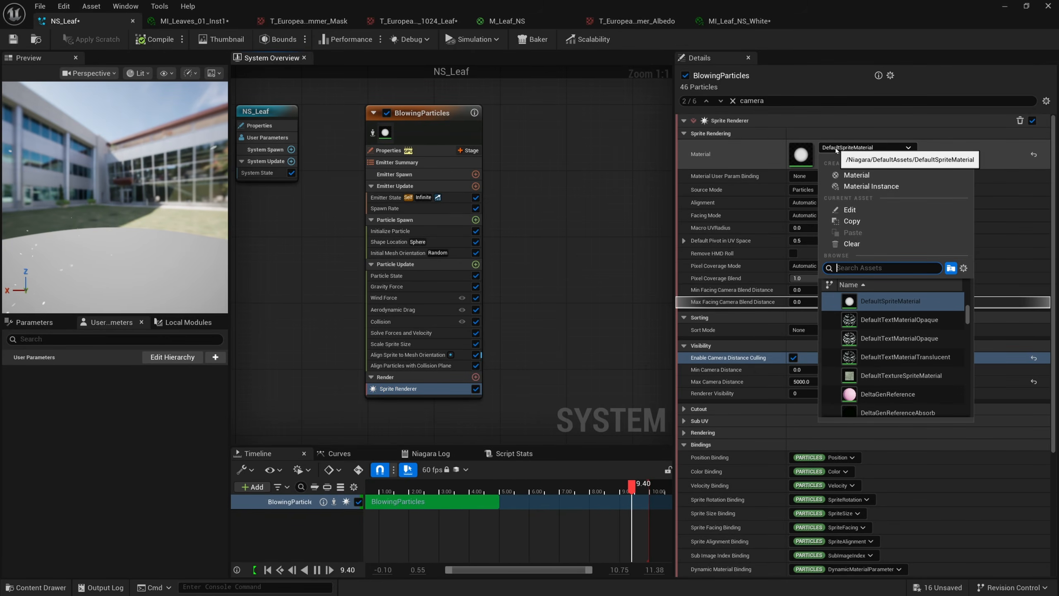
type("leaf_ns")
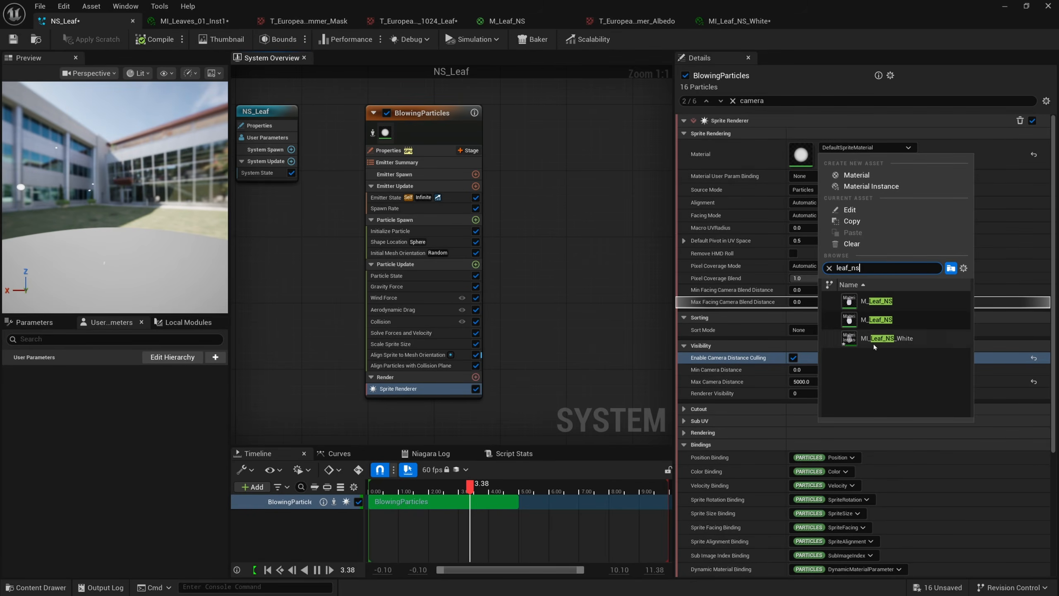
left_click(897, 339)
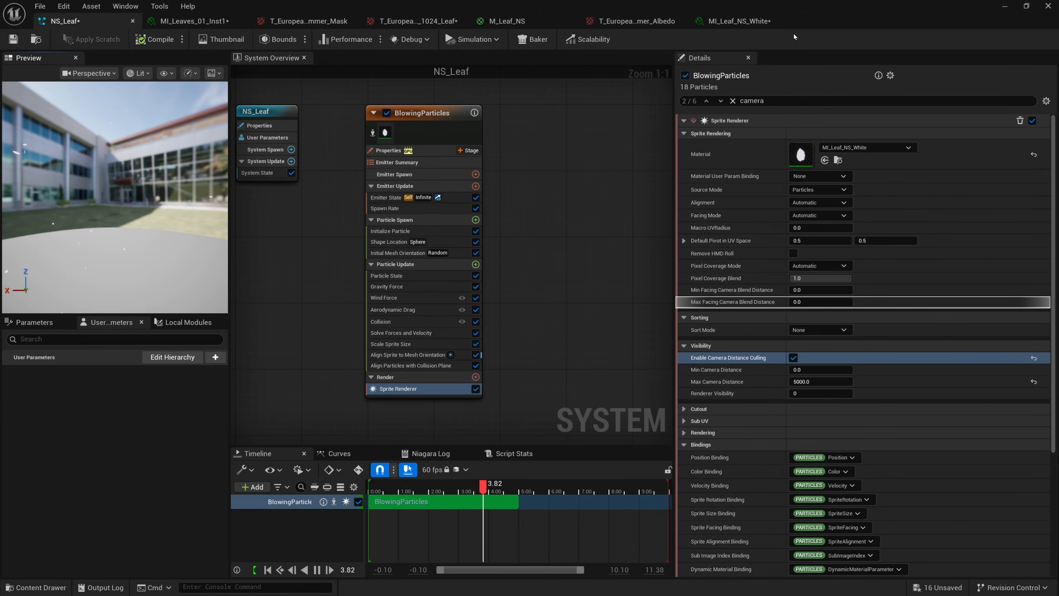
Step: Bring the level's blowing leaves into view beside the editor and tint MI_Leaf_NS_White's Color parameter light pink
double_click(794, 20)
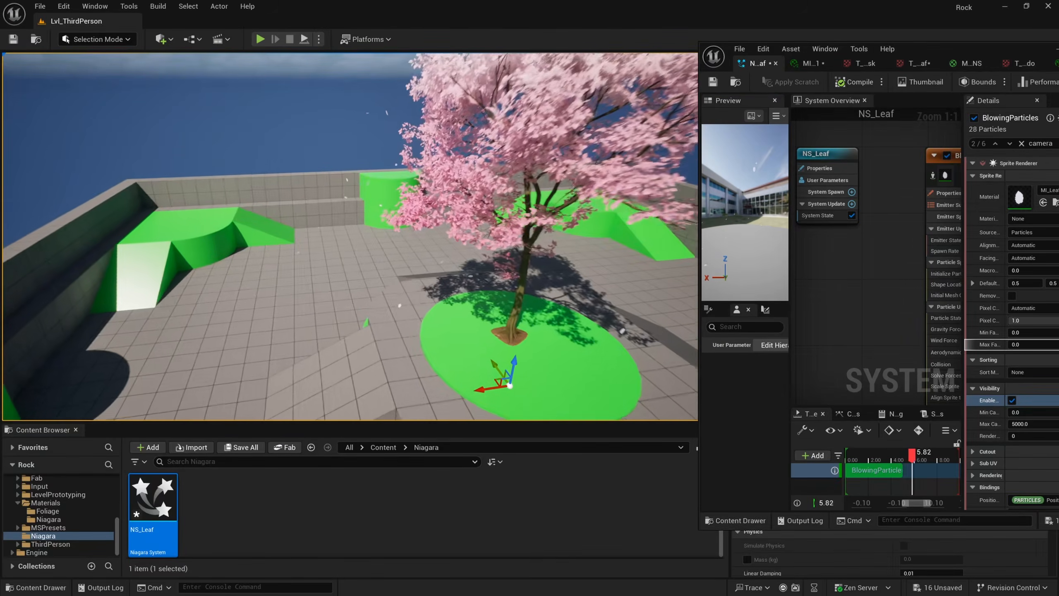
right_click_drag(351, 237, 321, 261)
key("w")
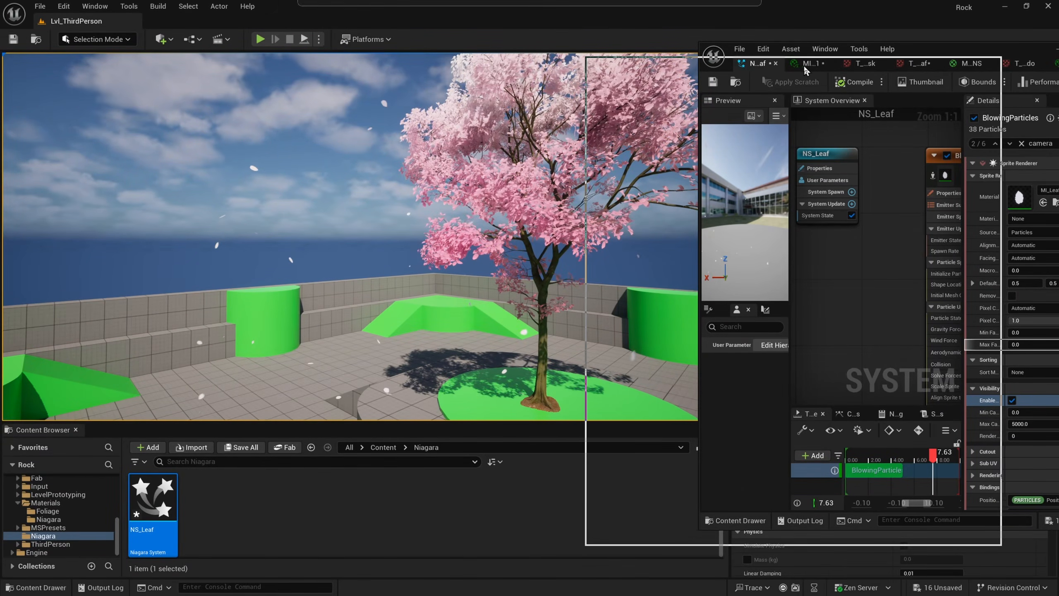
double_click(932, 213)
left_click(812, 225)
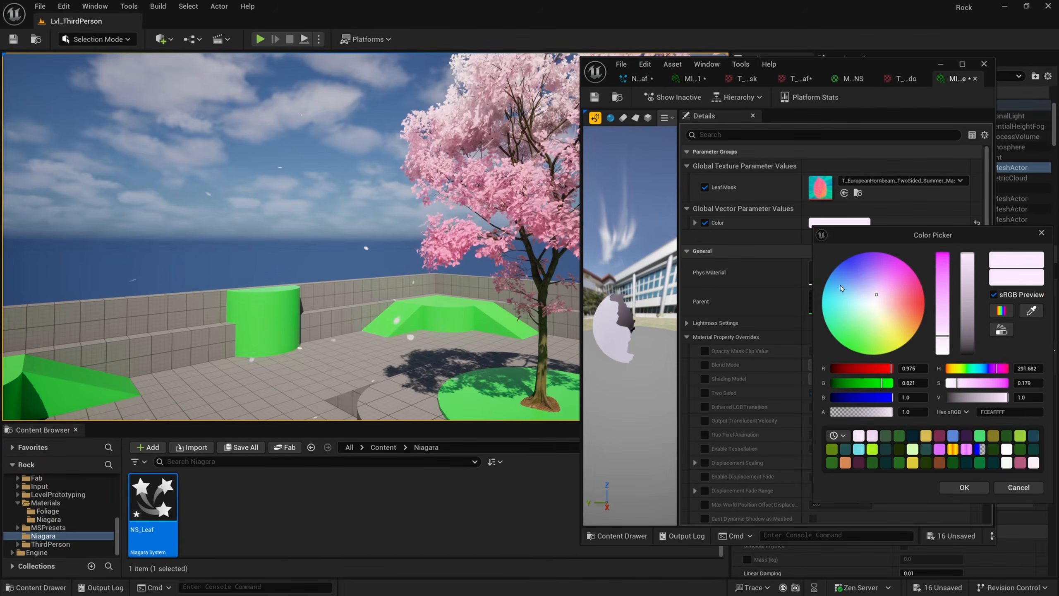
left_click_drag(882, 287, 884, 284)
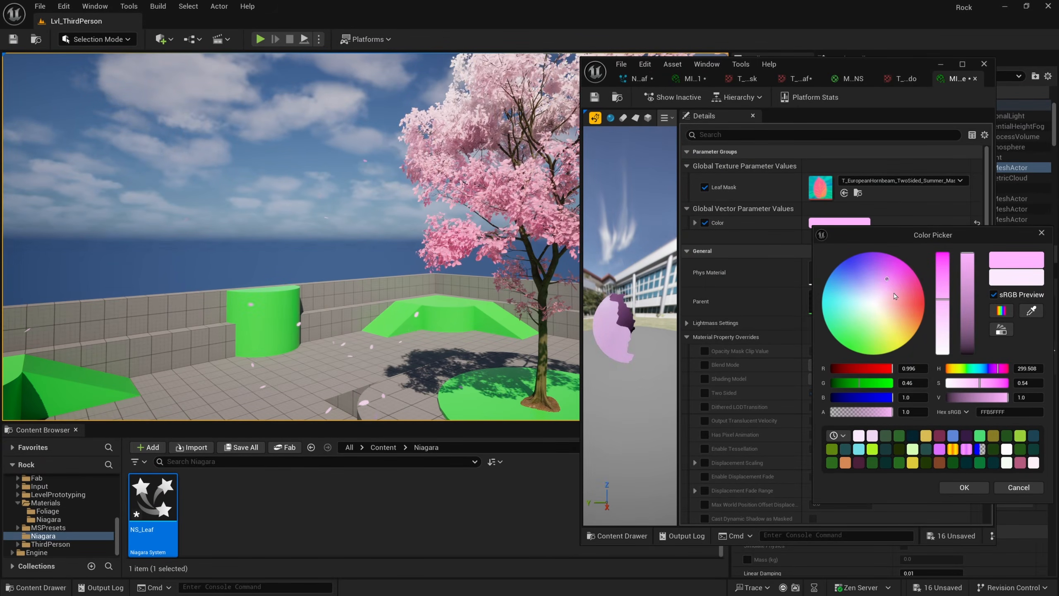
left_click(888, 288)
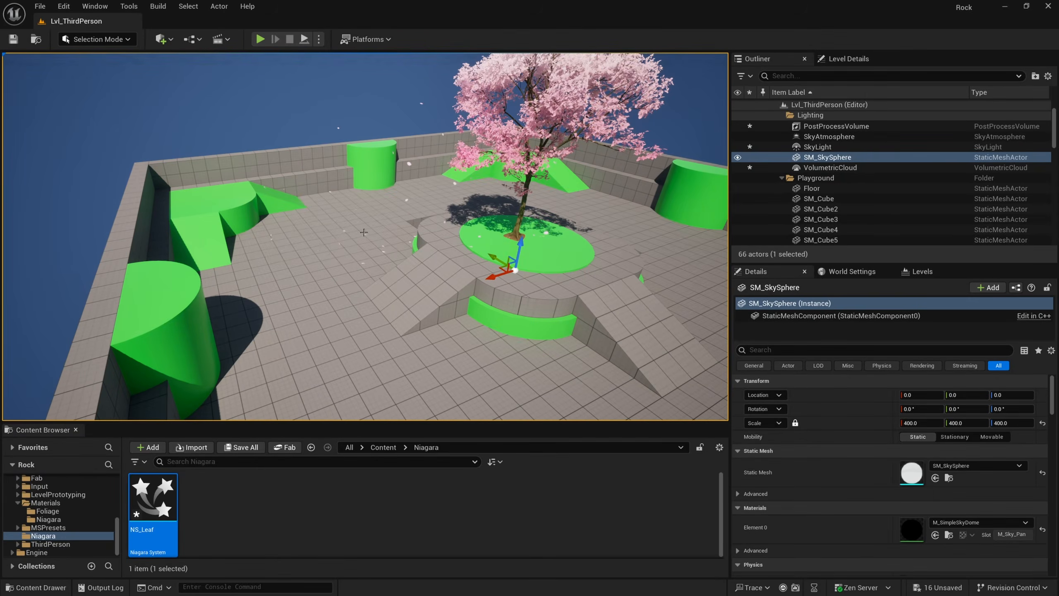
Step: Play the level from the floor near the tree and run the character around to examine the pink leaves blowing past
left_click(364, 232)
right_click(350, 231)
key("Escape")
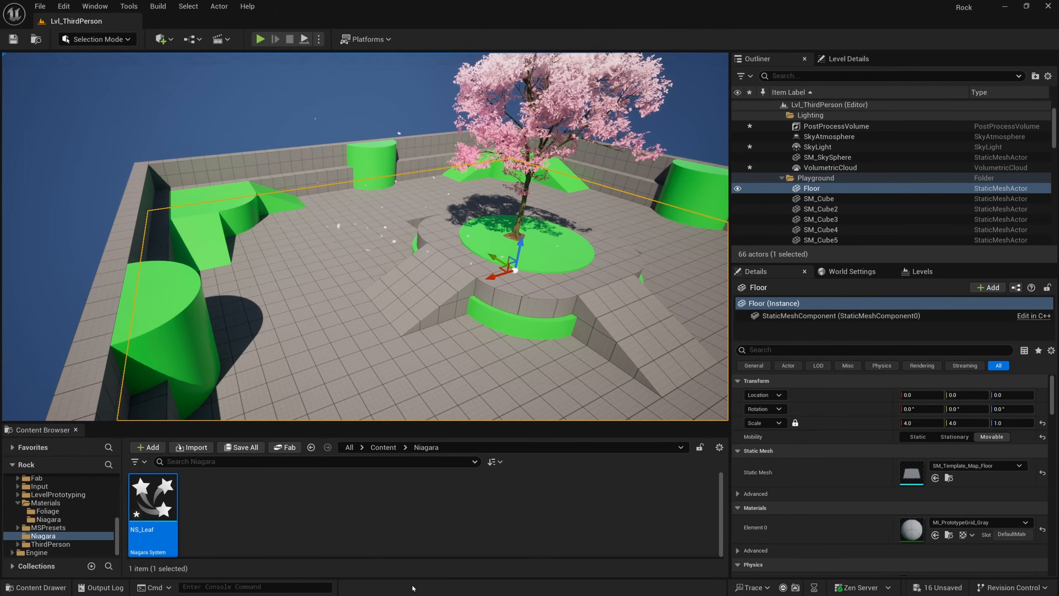
key("alt+p")
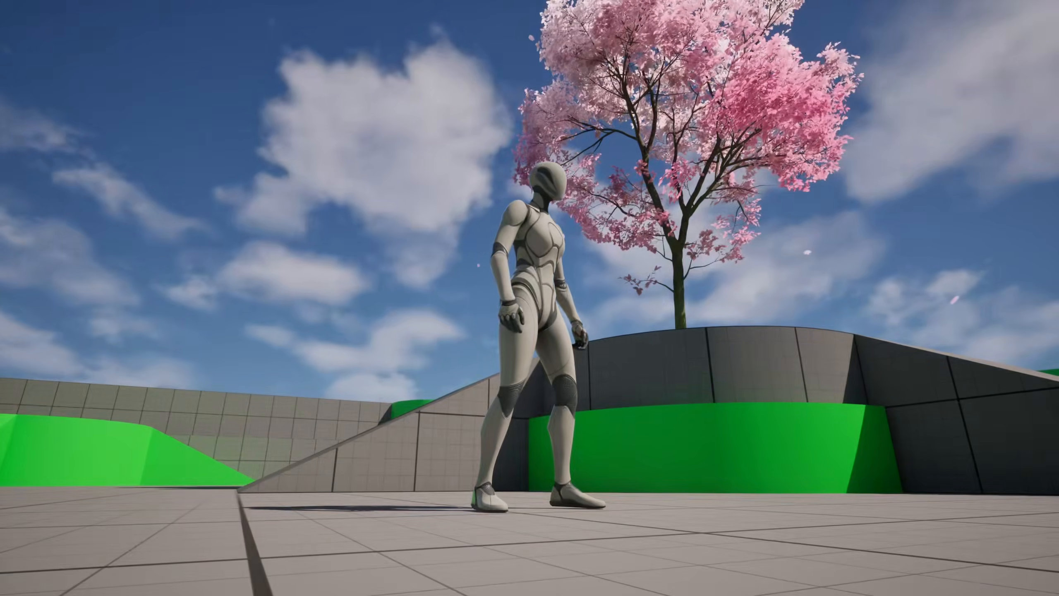
key("w")
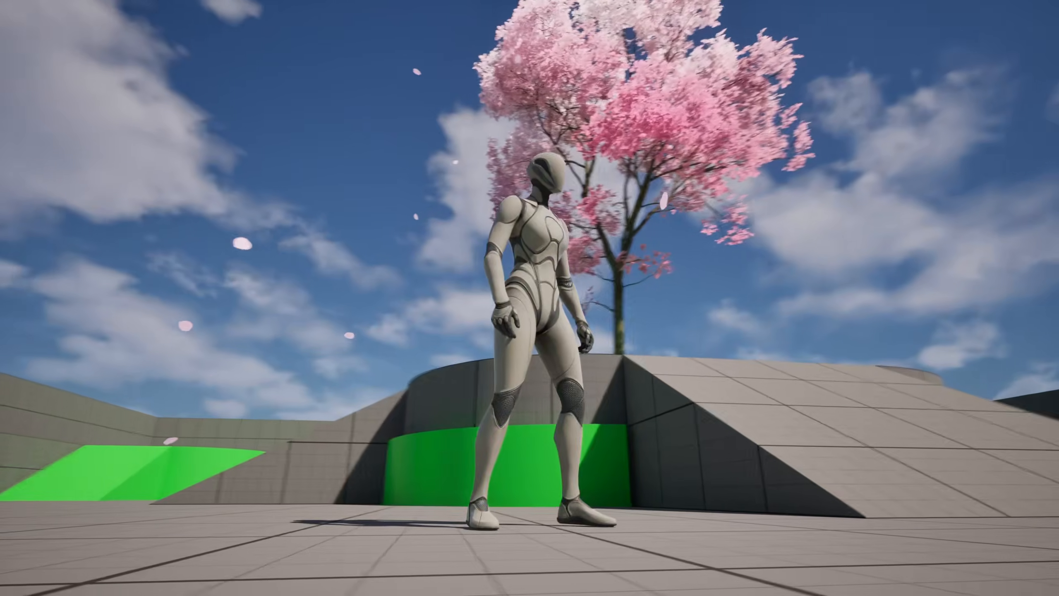
key("w")
key("w")
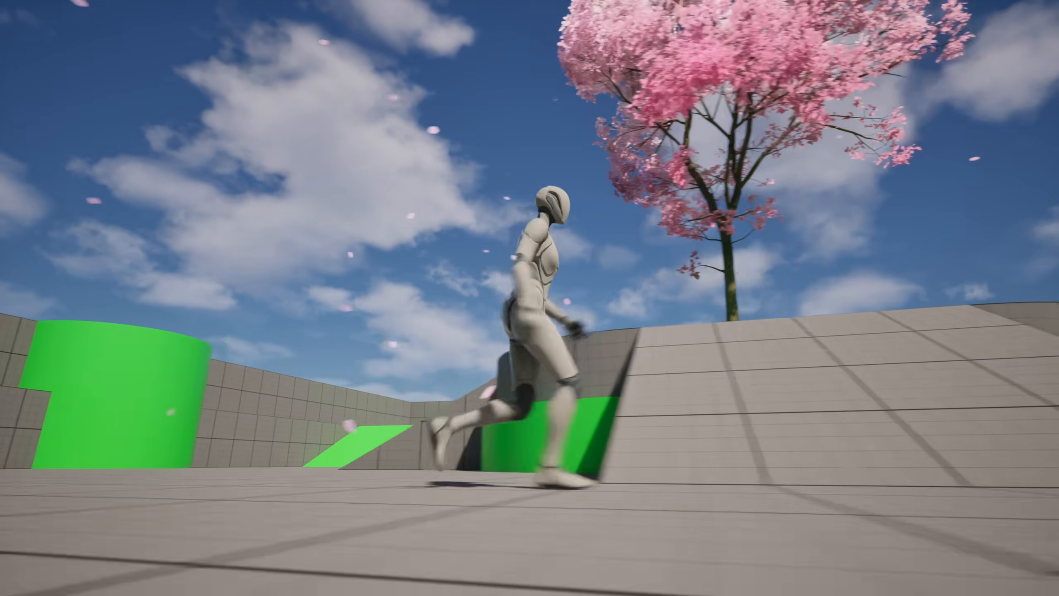
key("w")
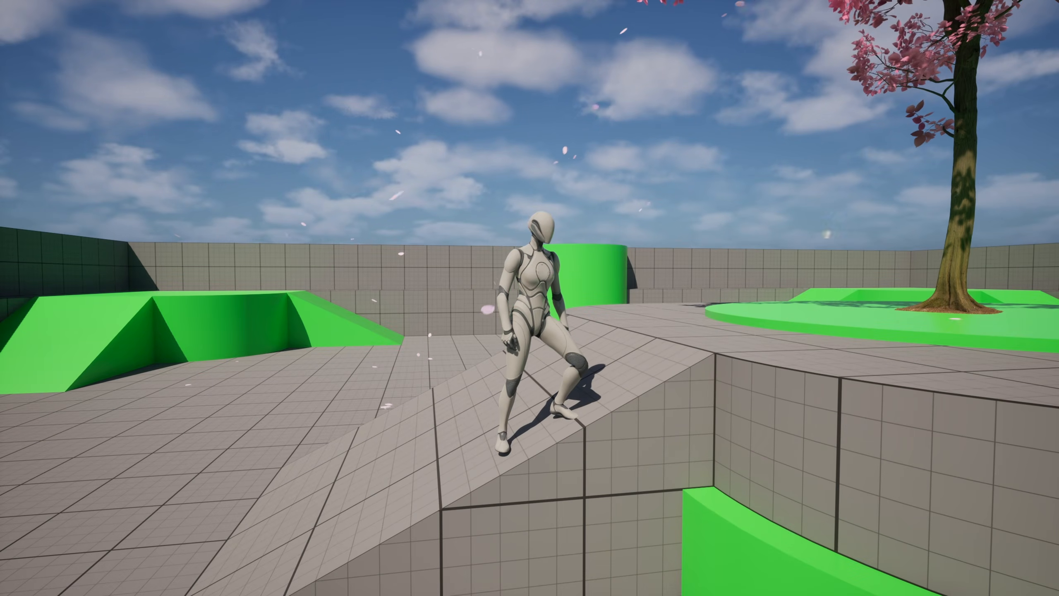
key("w")
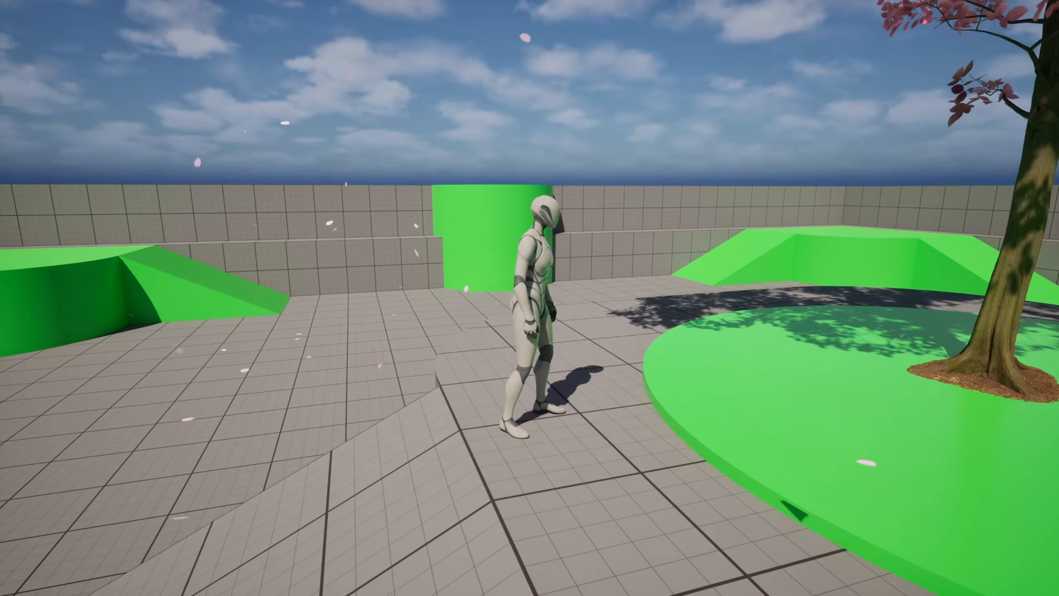
key("s")
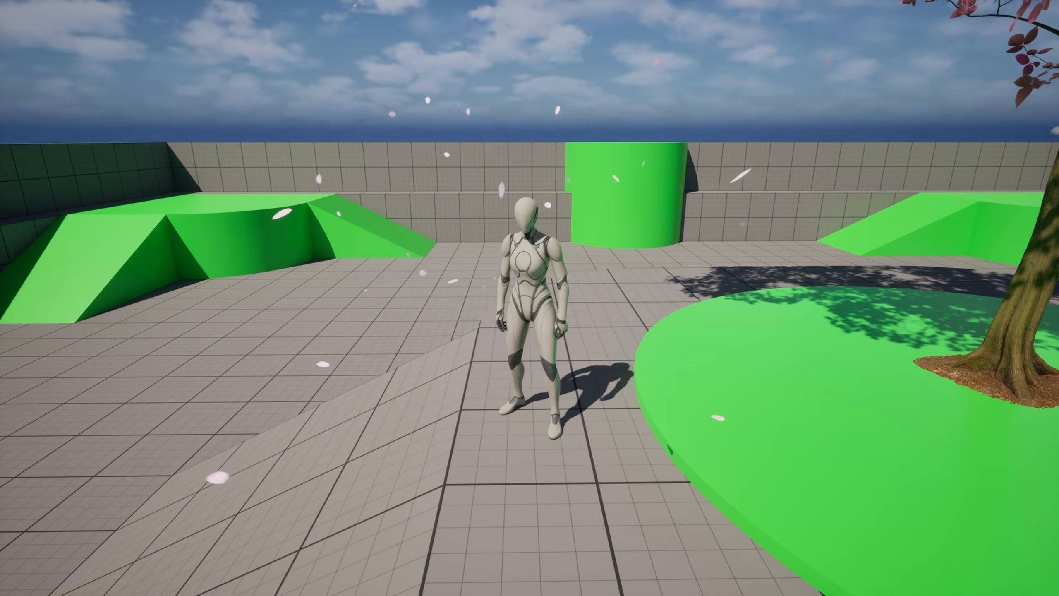
key("d")
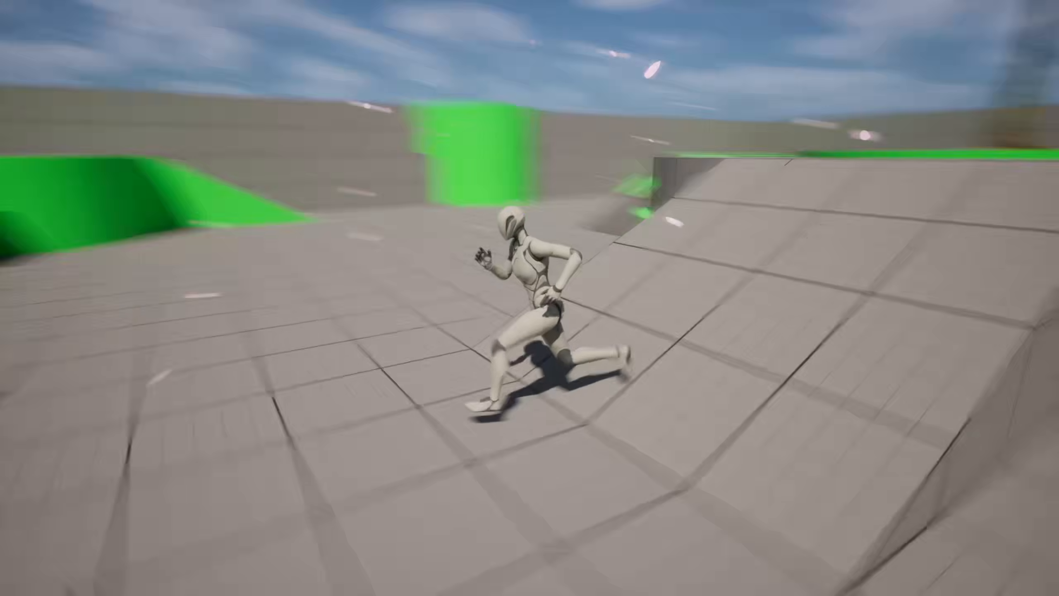
key("a")
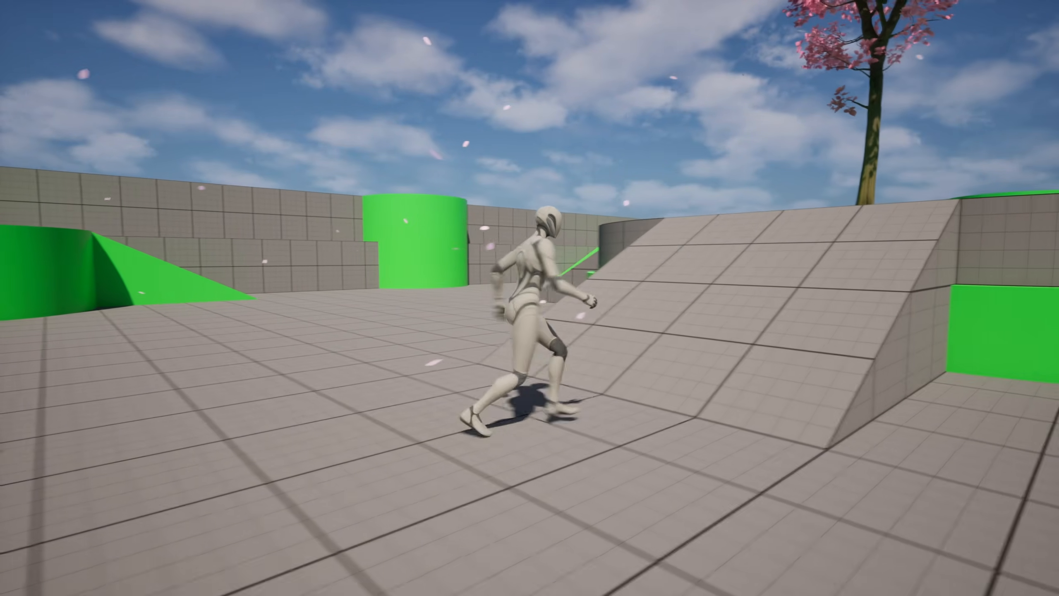
key("Escape")
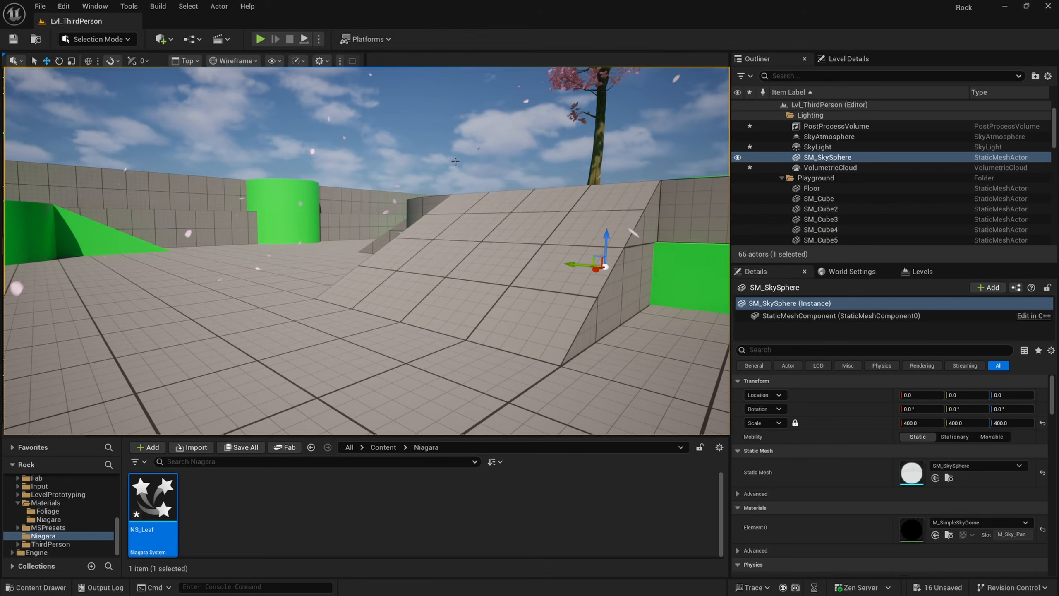
Step: Set the Wind Speed of NS_Leaf's Wind Force module to 100, 100, 0 and save the system
double_click(153, 496)
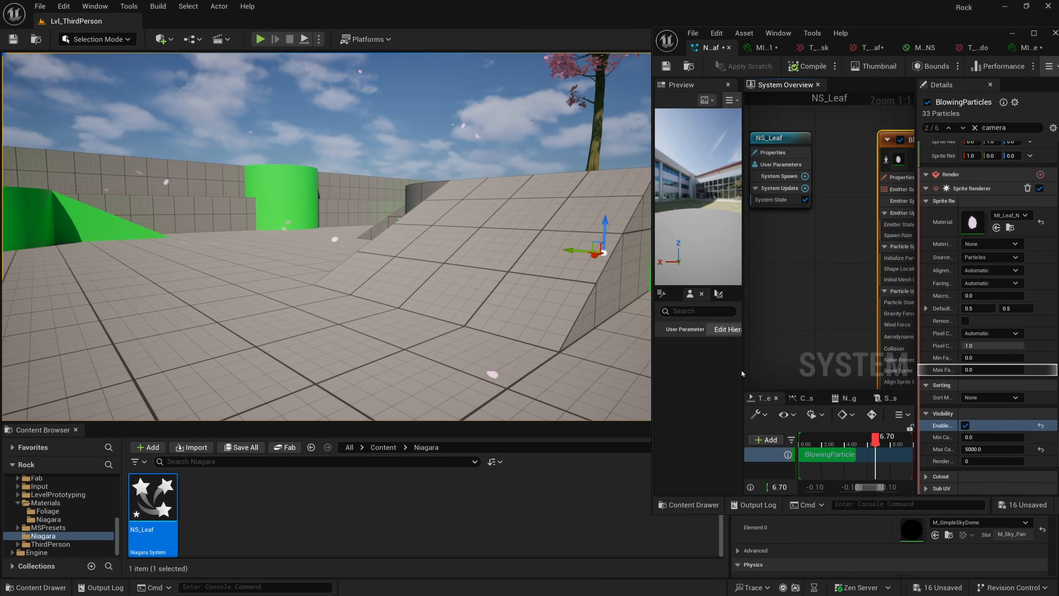
double_click(877, 40)
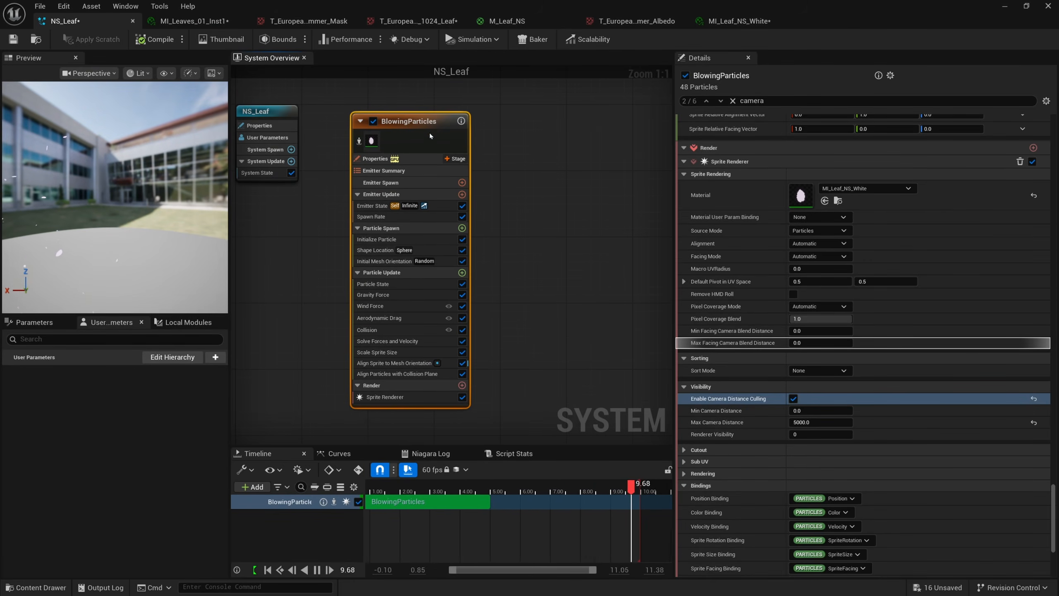
left_click(382, 306)
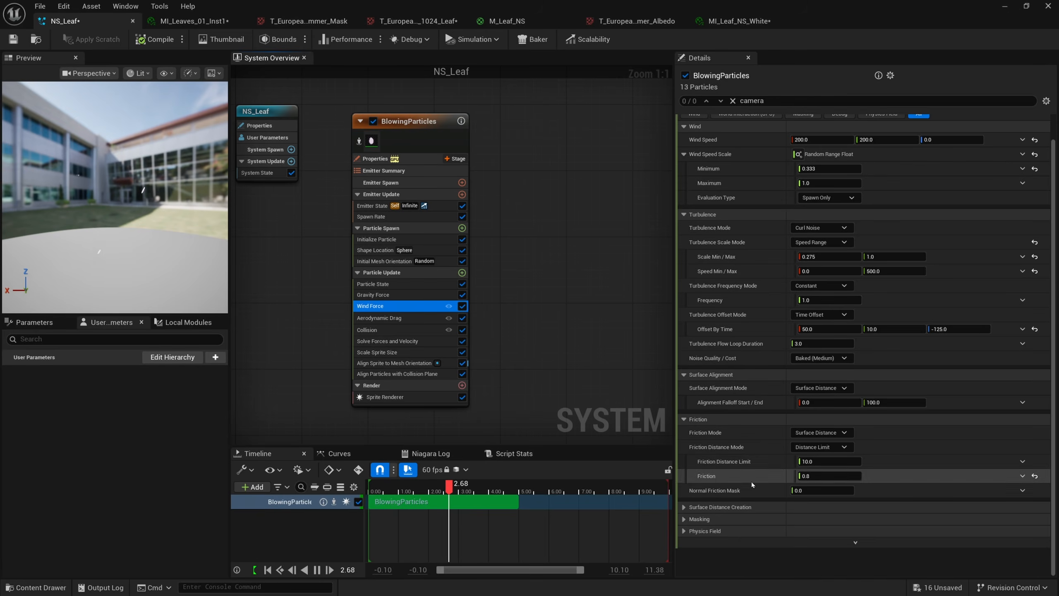
scroll(739, 226, "up", 1)
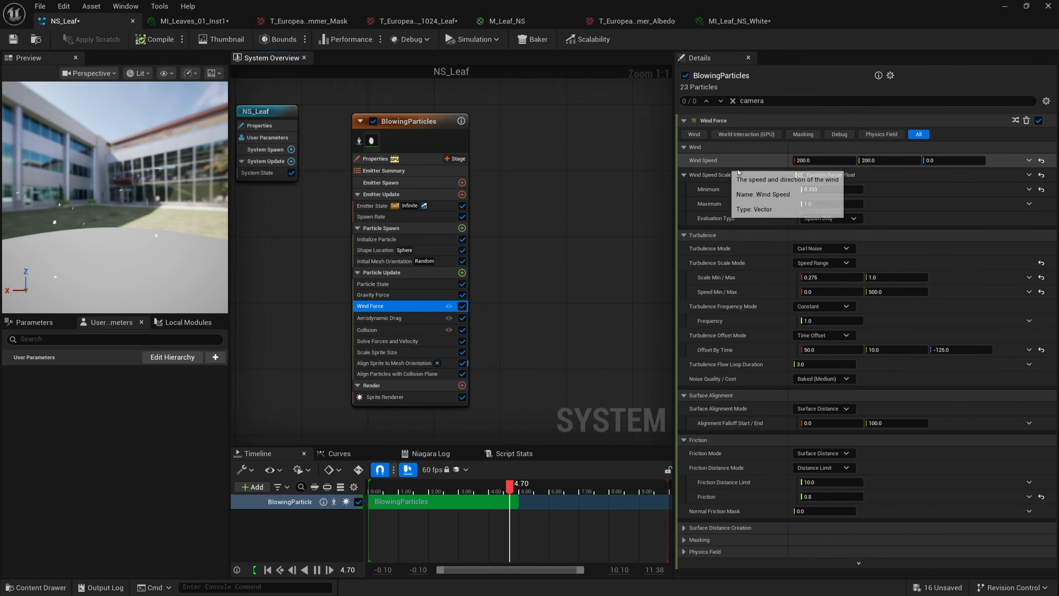
left_click(834, 161)
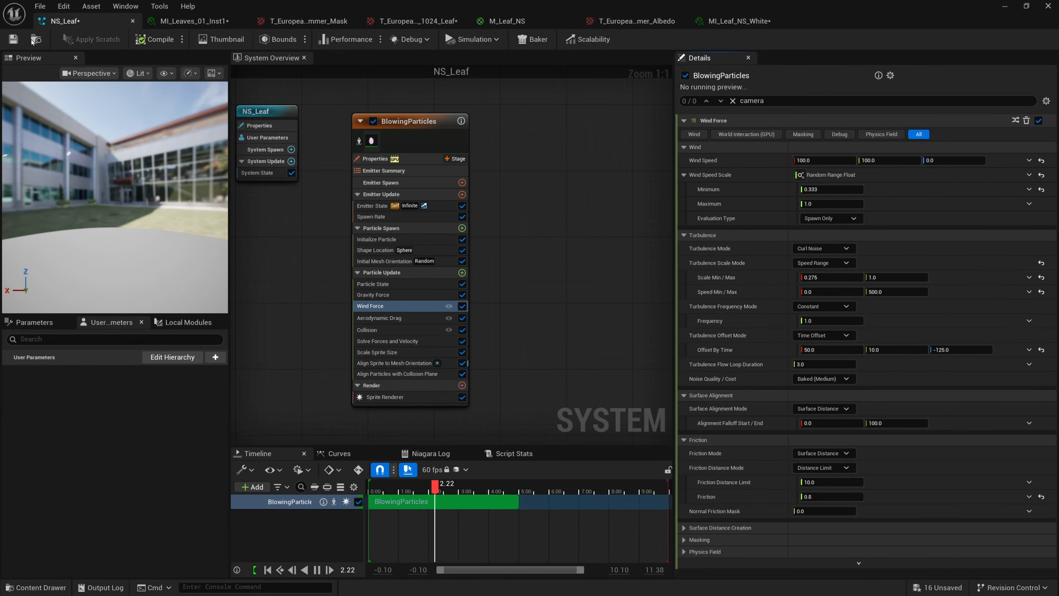
key("ctrl+s")
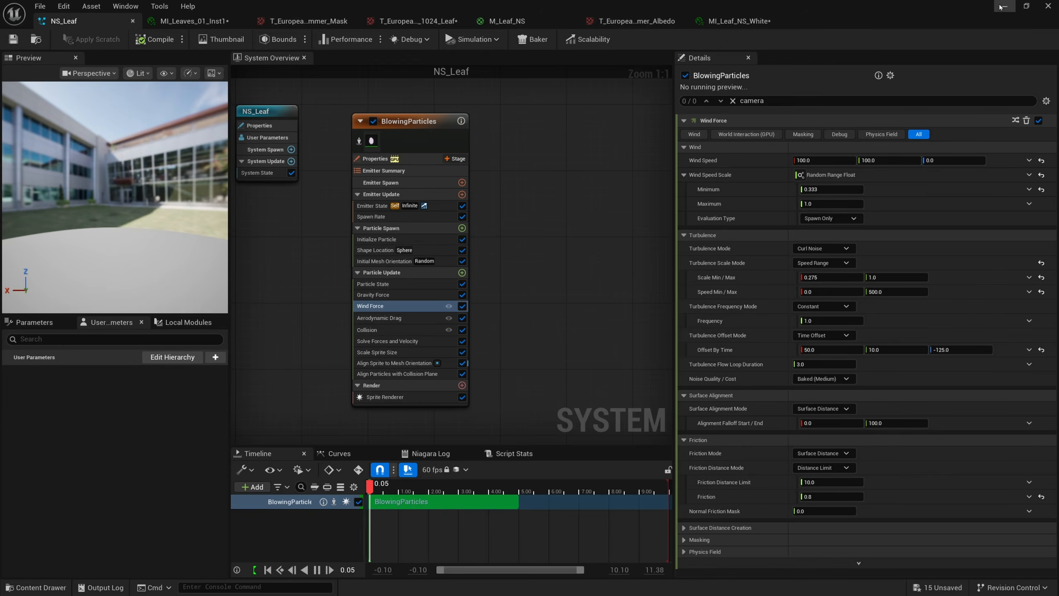
Step: Play the level full screen from the floor near the tree to check how the leaves move with the new wind speed
left_click(1005, 5)
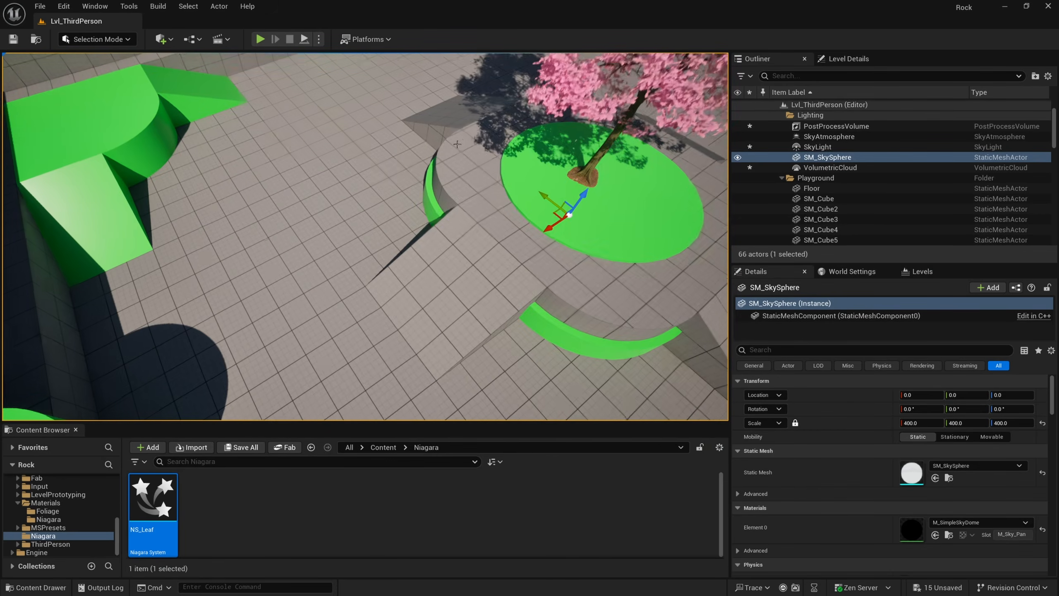
right_click(349, 187)
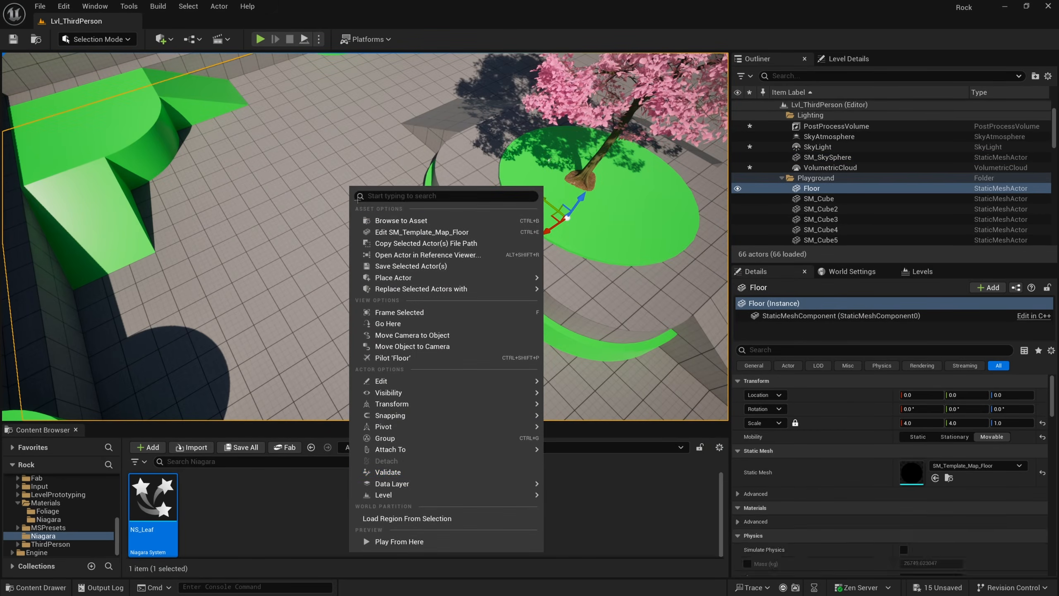
left_click(440, 539)
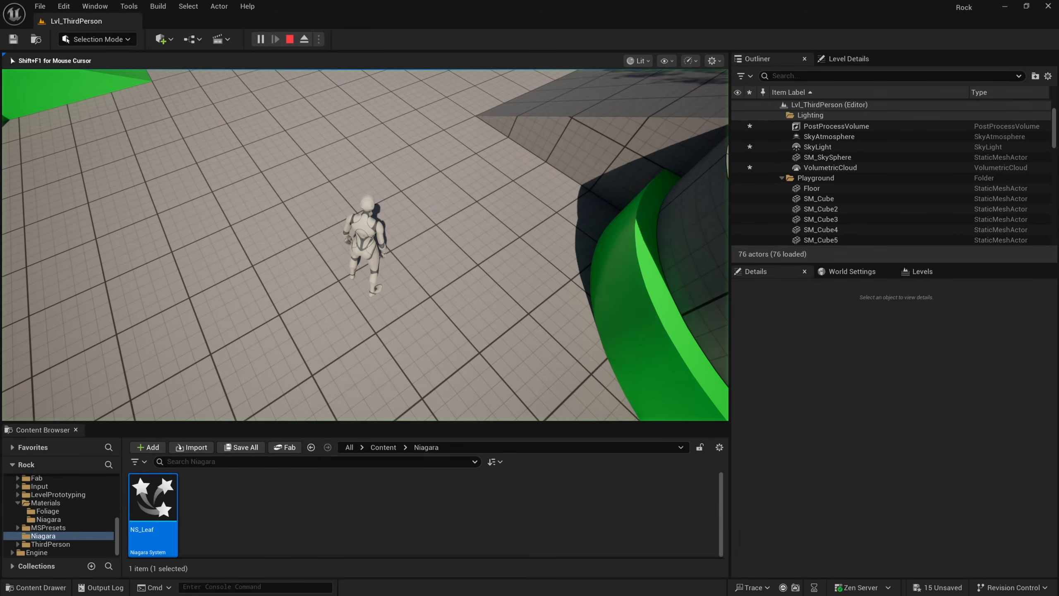
key("F11")
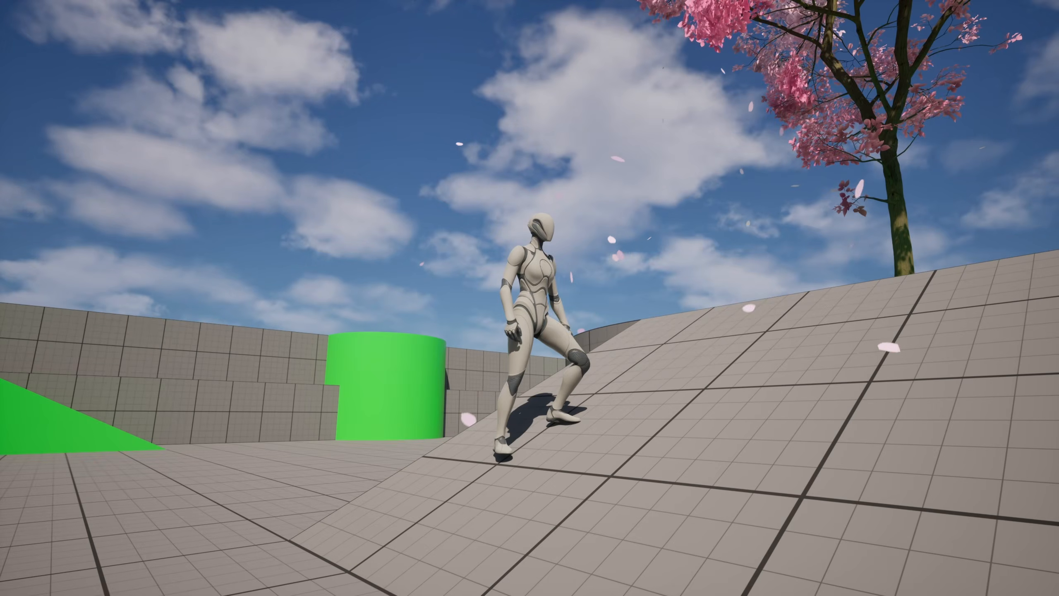
key("w")
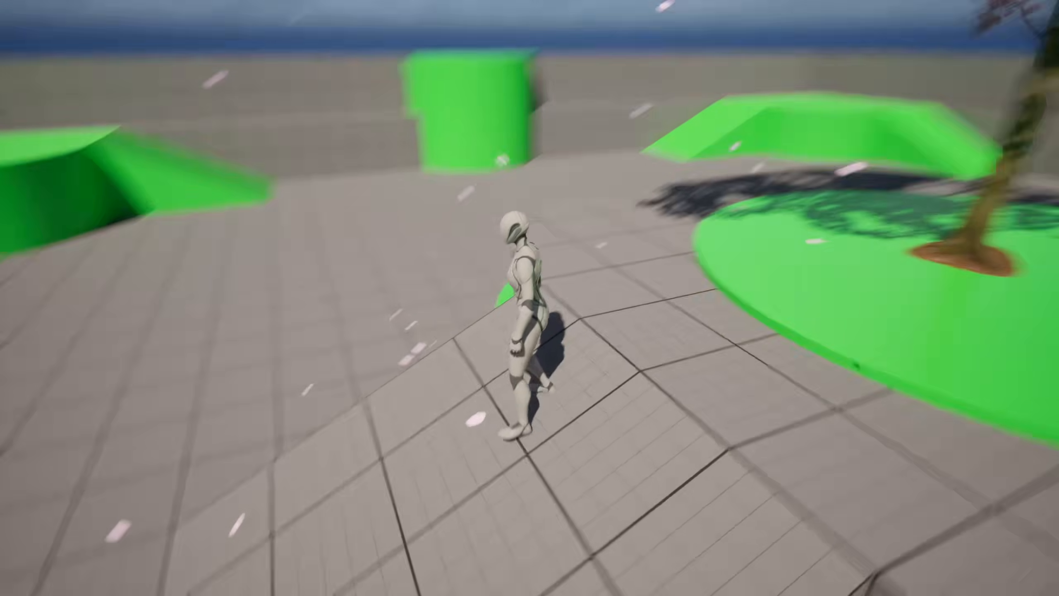
key("a")
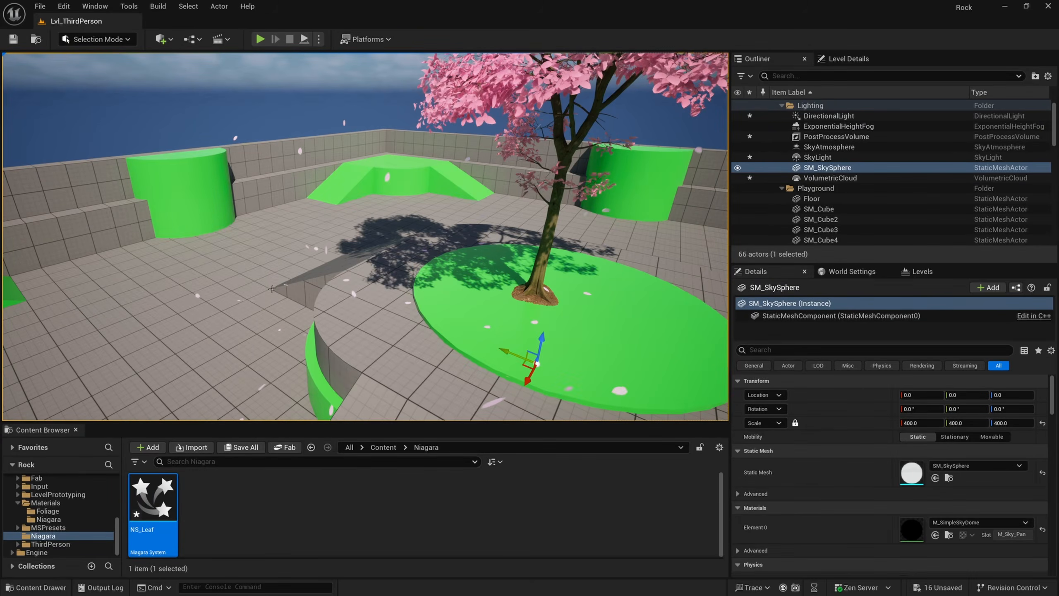
Step: Set the Uniform Sprite Size Min of NS_Leaf's Initialize Particle module to 8, save the system and return to the level
double_click(160, 489)
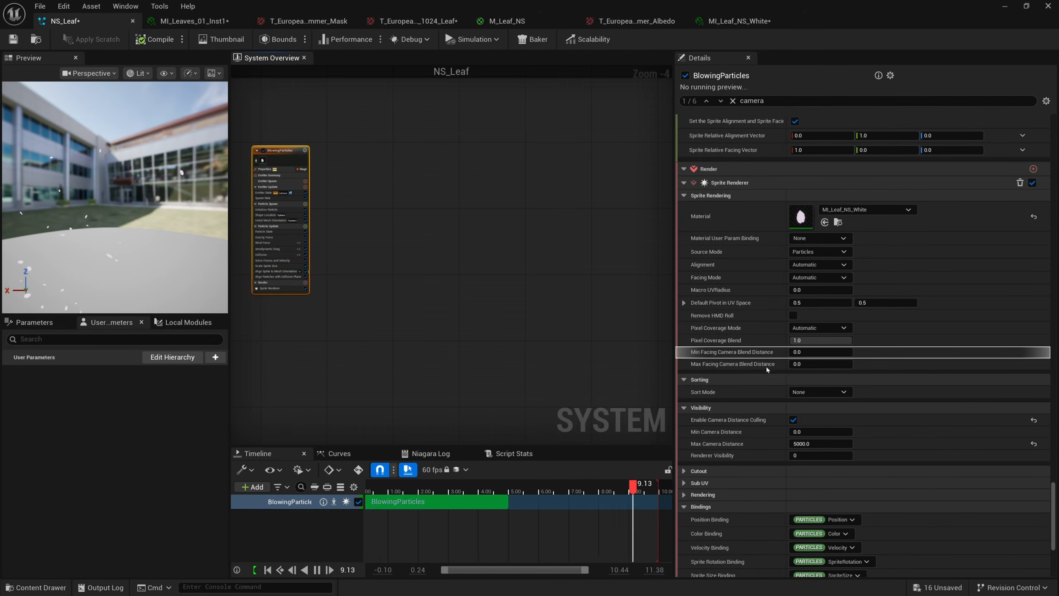
scroll(1050, 540, "down", 3)
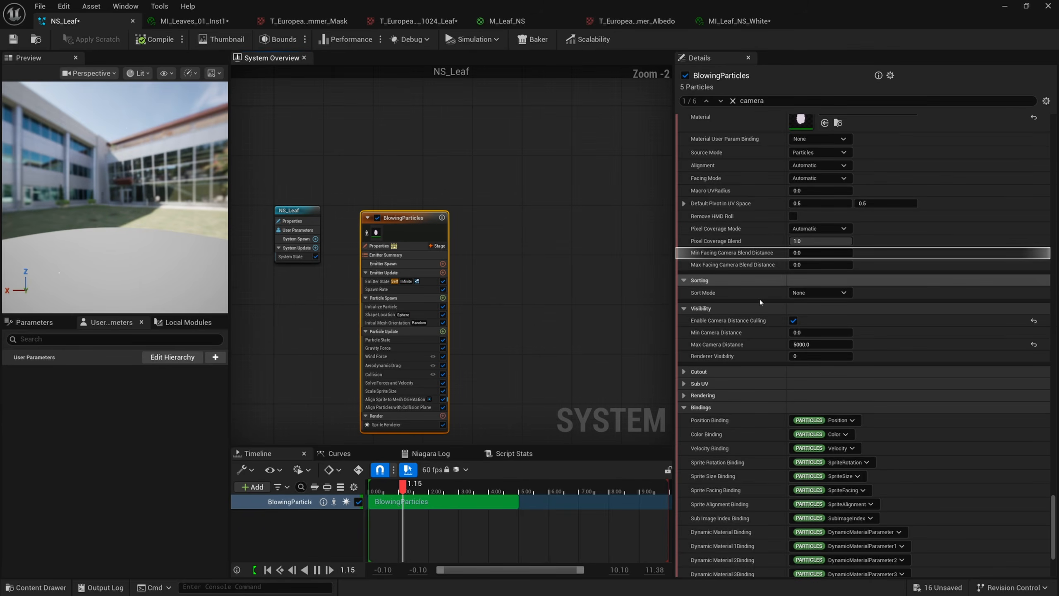
scroll(1050, 540, "up", 10)
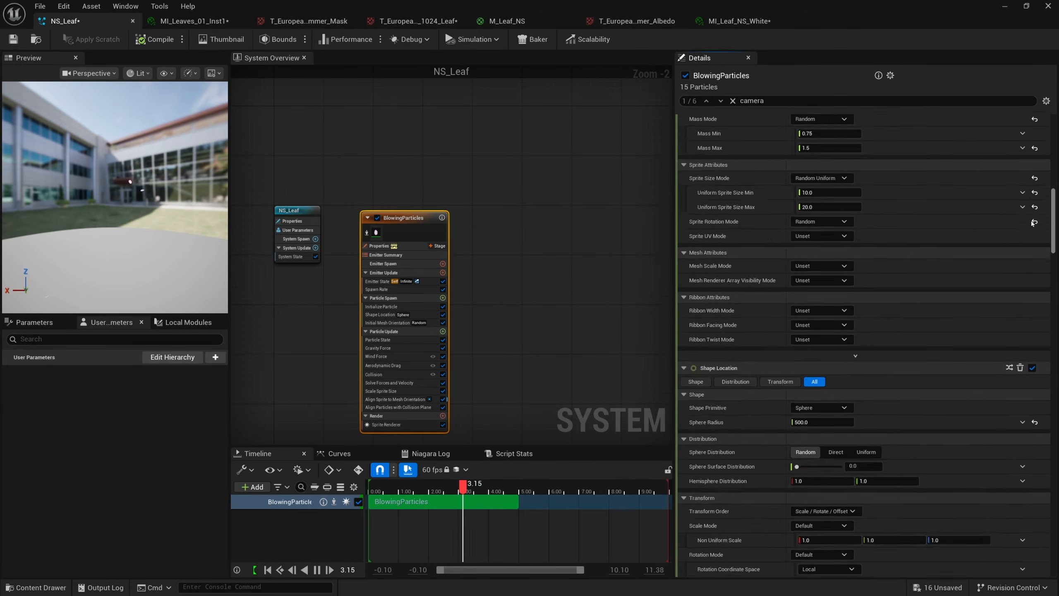
scroll(788, 368, "down", 6)
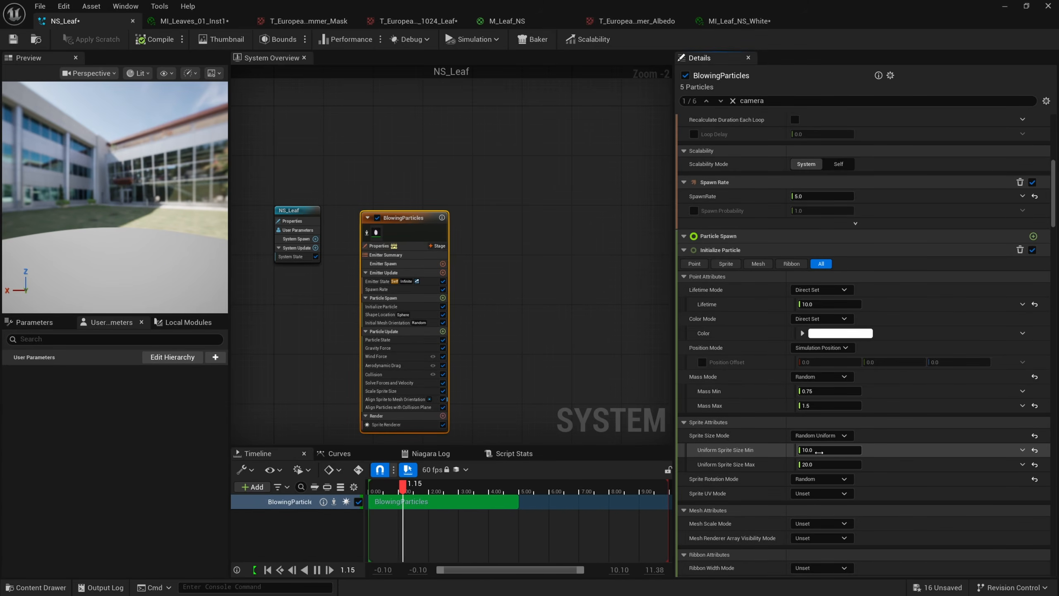
type("8")
left_click(821, 462)
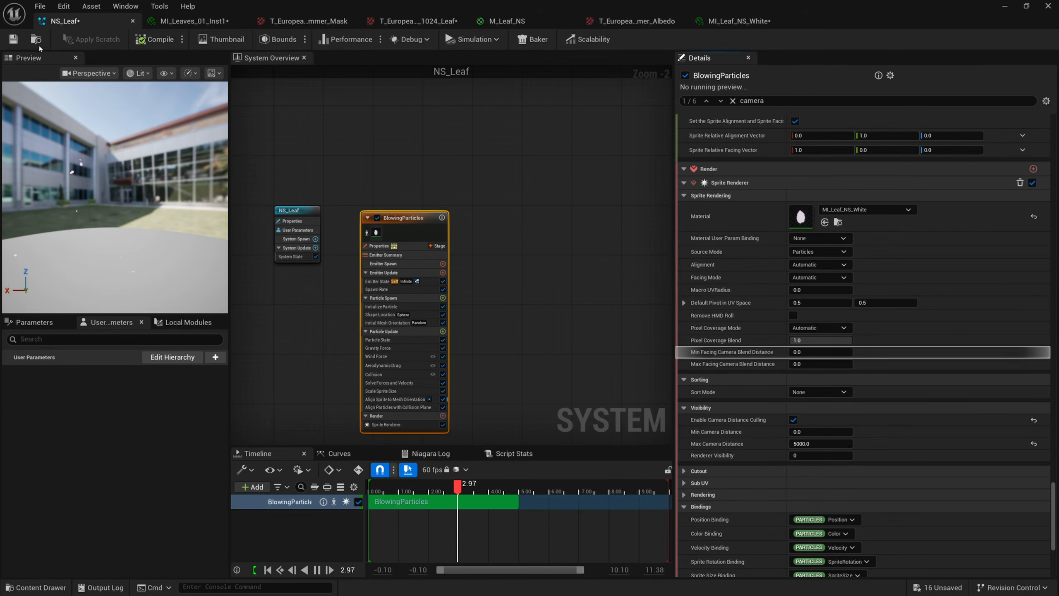
left_click(16, 42)
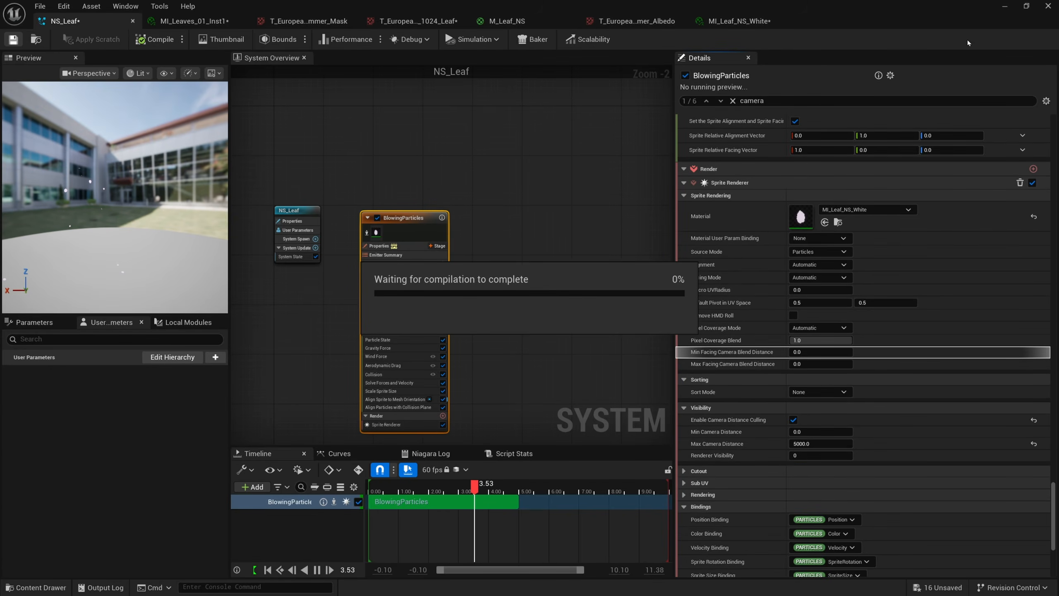
left_click(1006, 6)
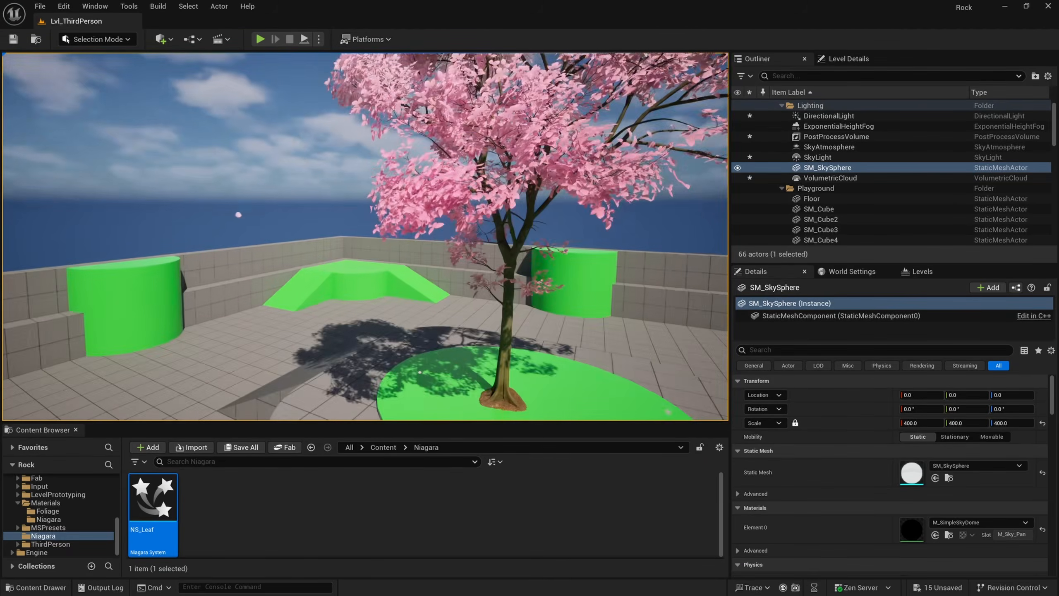
right_click_drag(366, 236, 405, 231)
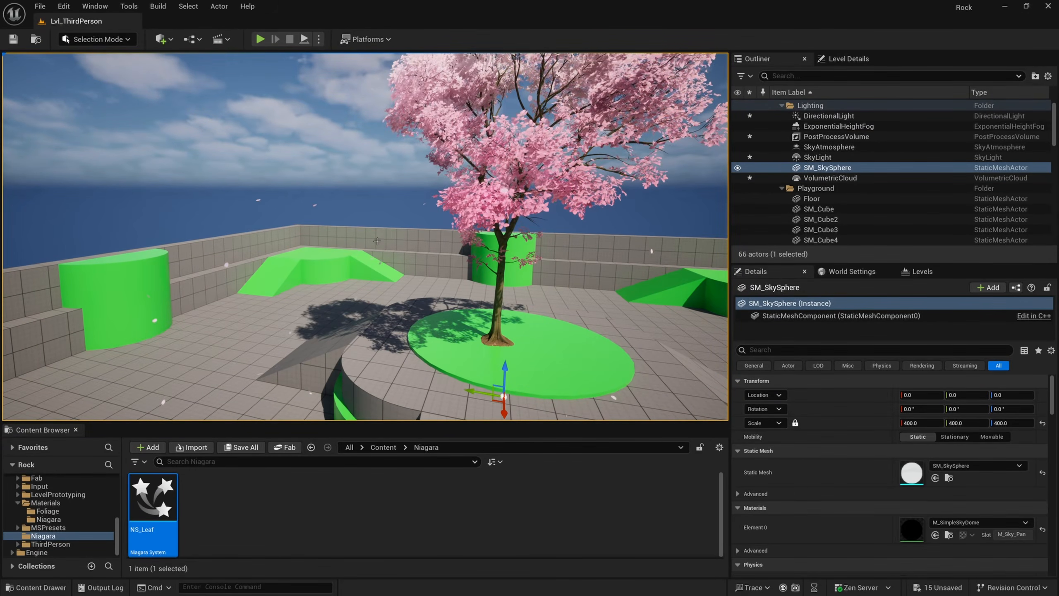
mouse_move(162, 519)
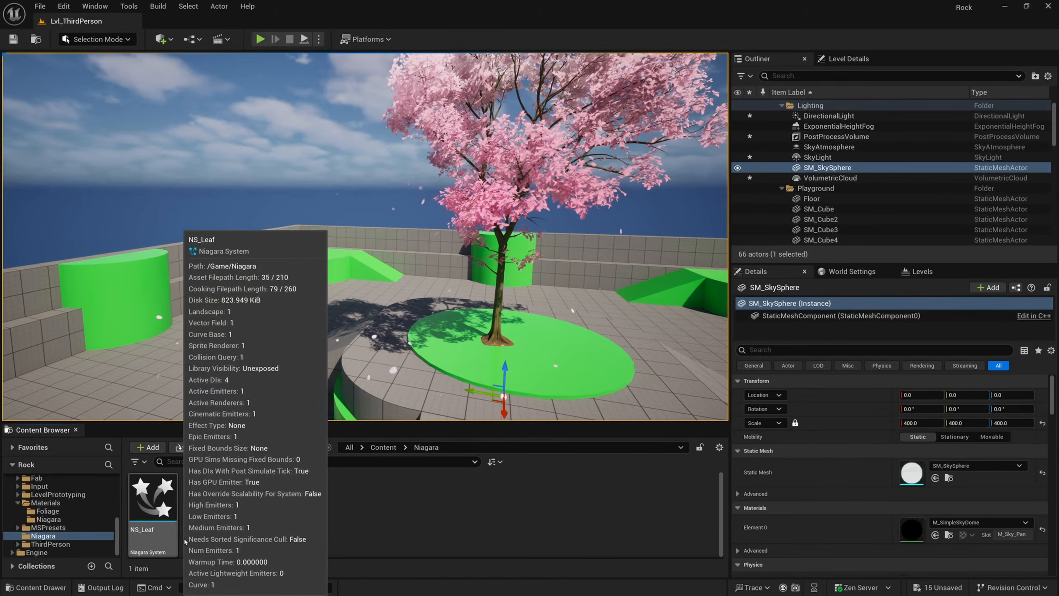
left_click_drag(204, 422, 204, 407)
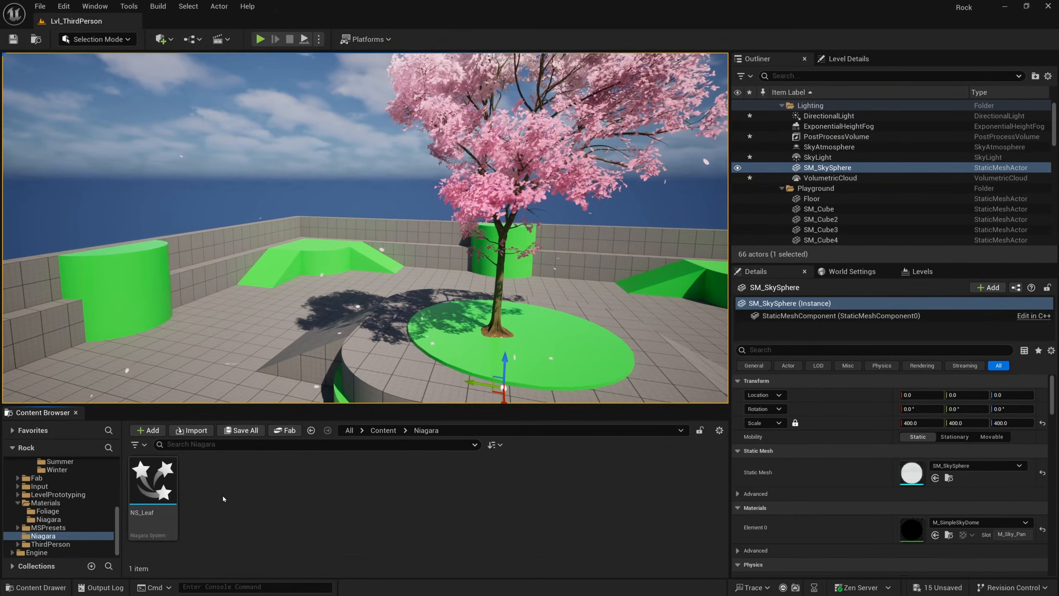
right_click(158, 488)
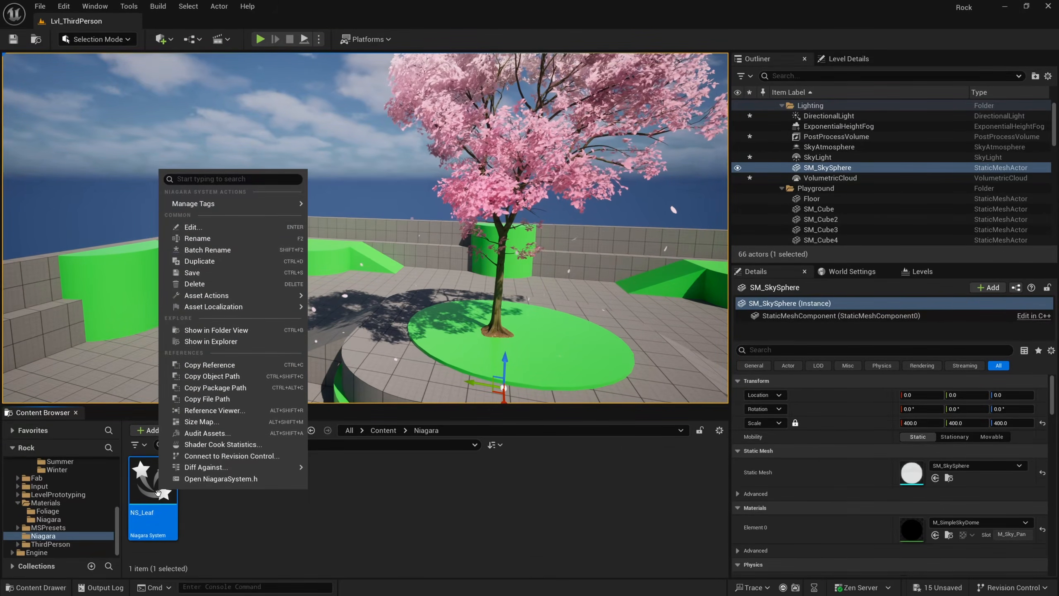
mouse_move(218, 201)
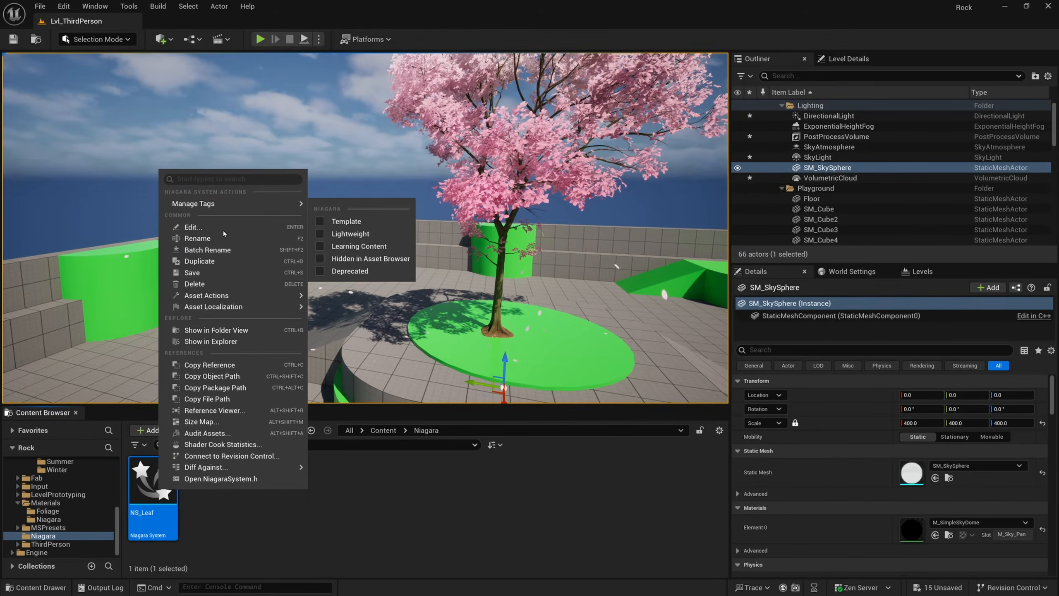
mouse_move(222, 311)
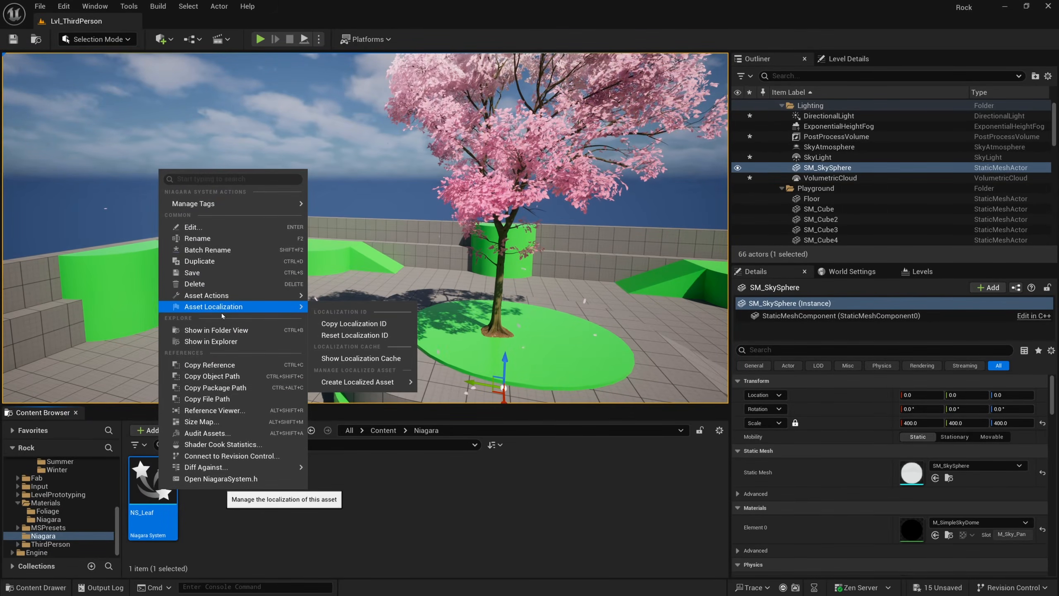
left_click(234, 522)
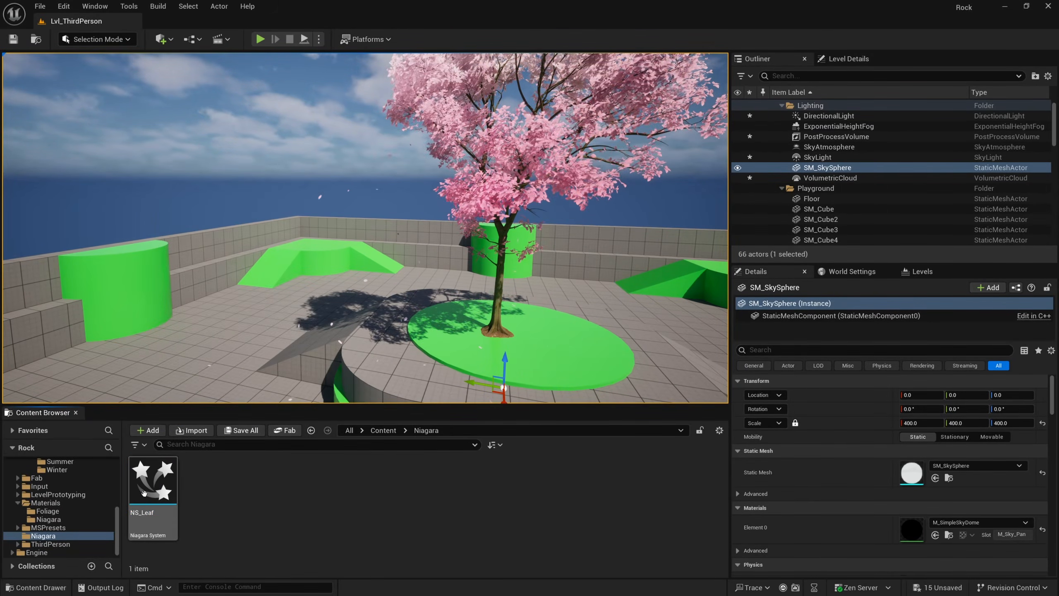
mouse_move(147, 493)
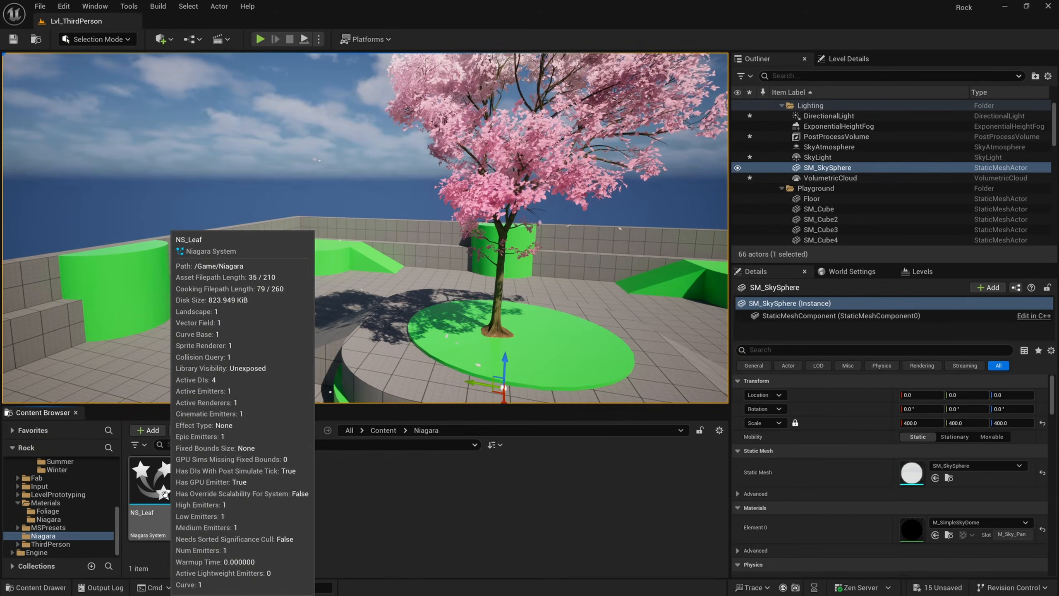